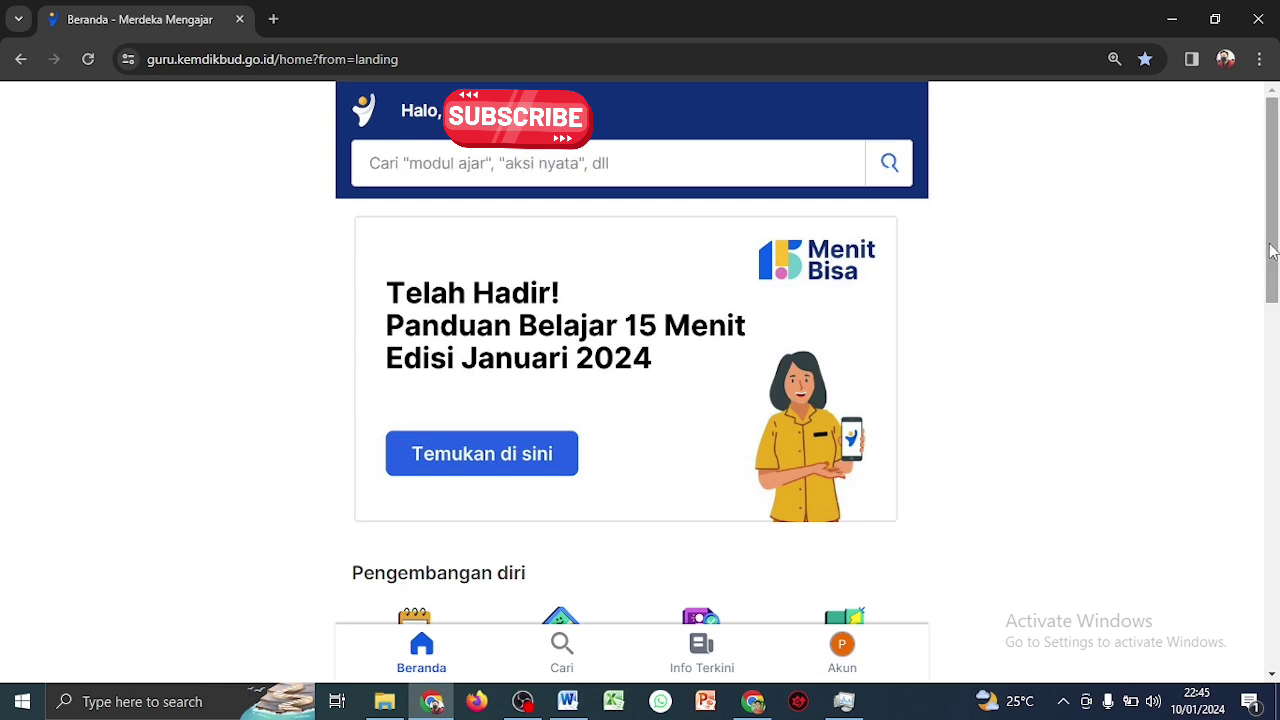
Open the Pengelolaan Kinerja section and start the Perencanaan Kinerja for teachers
drag(1272, 252, 1276, 360)
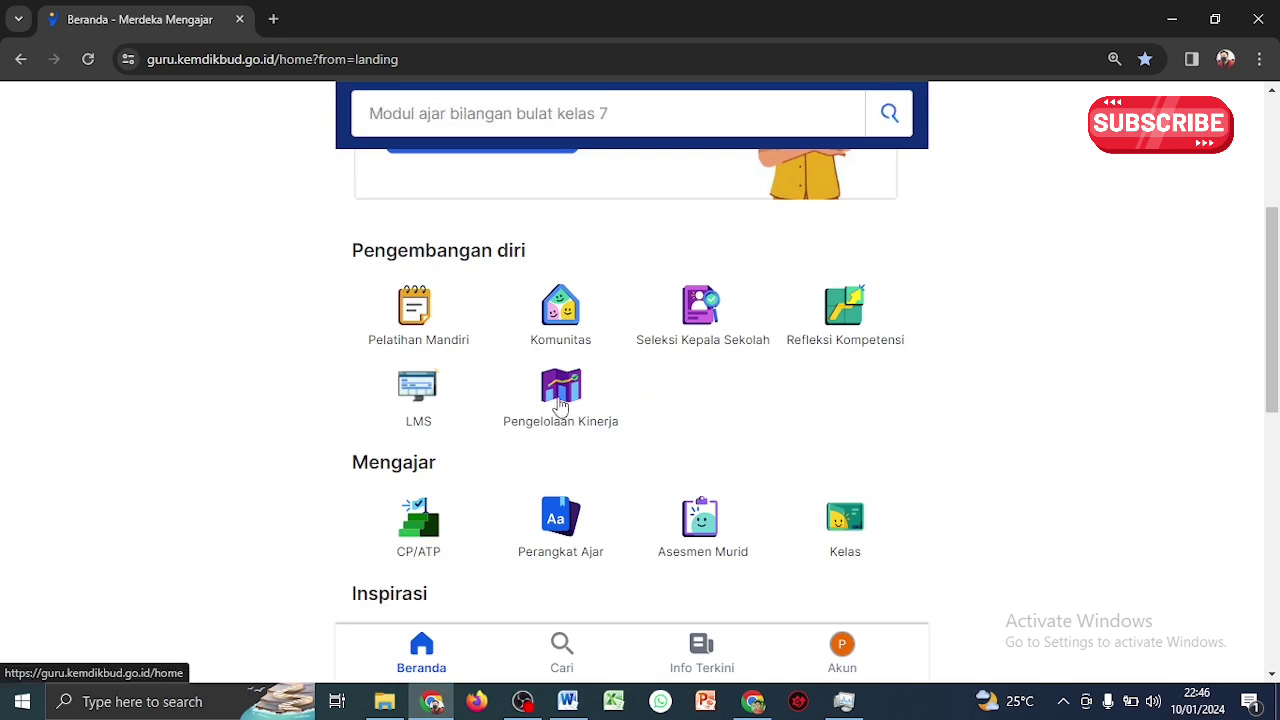
click(561, 400)
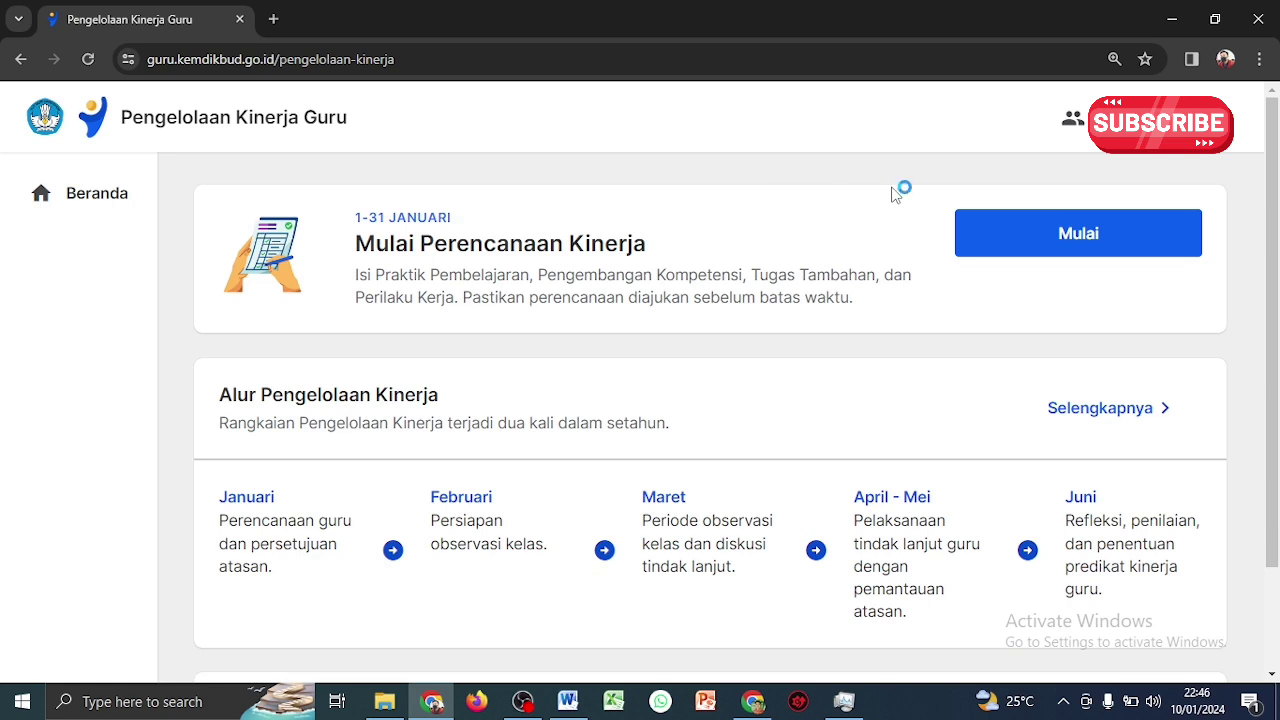
click(1062, 240)
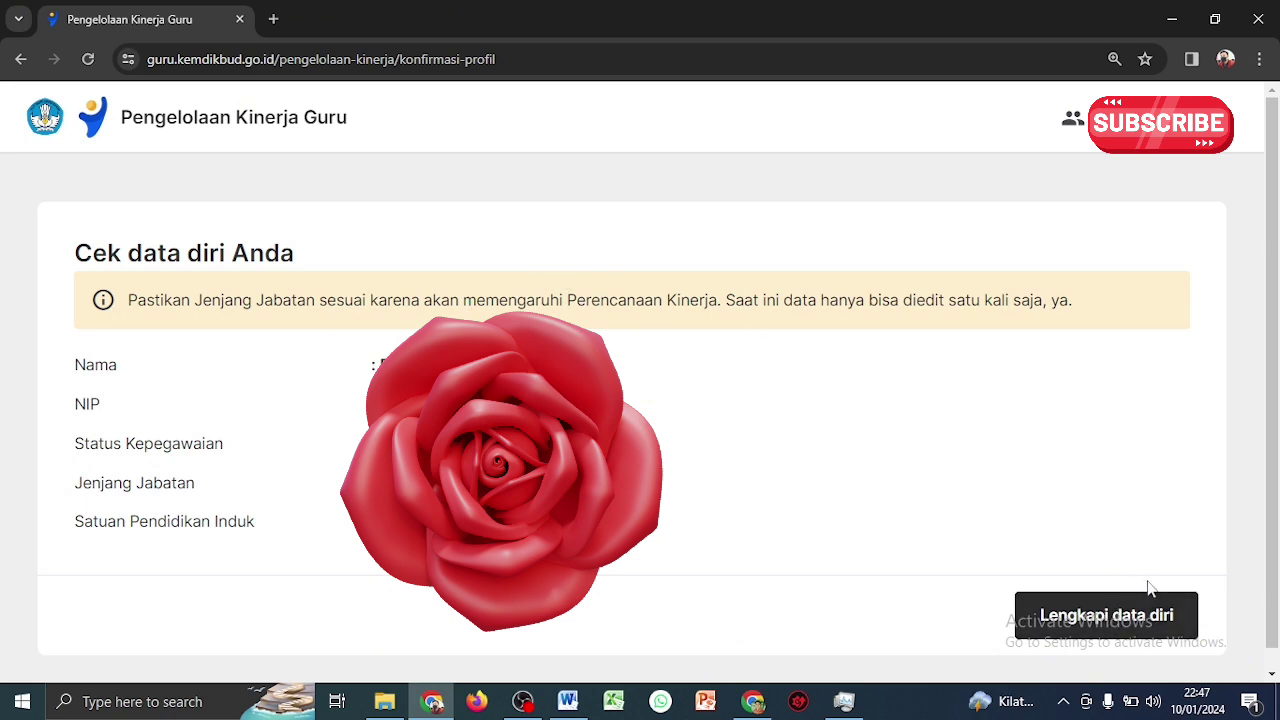
Complete the personal data by setting Jenjang Jabatan to Ahli Pertama, save it, and confirm that the data is correct
click(1112, 620)
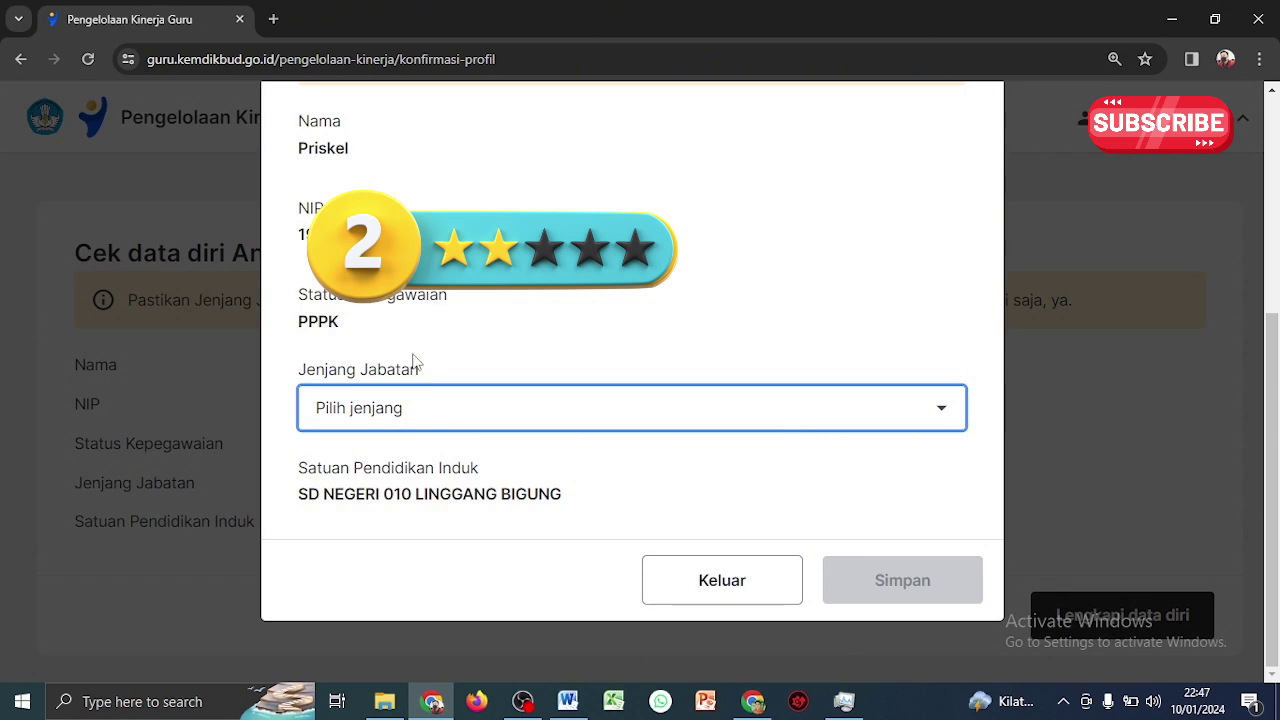
click(419, 416)
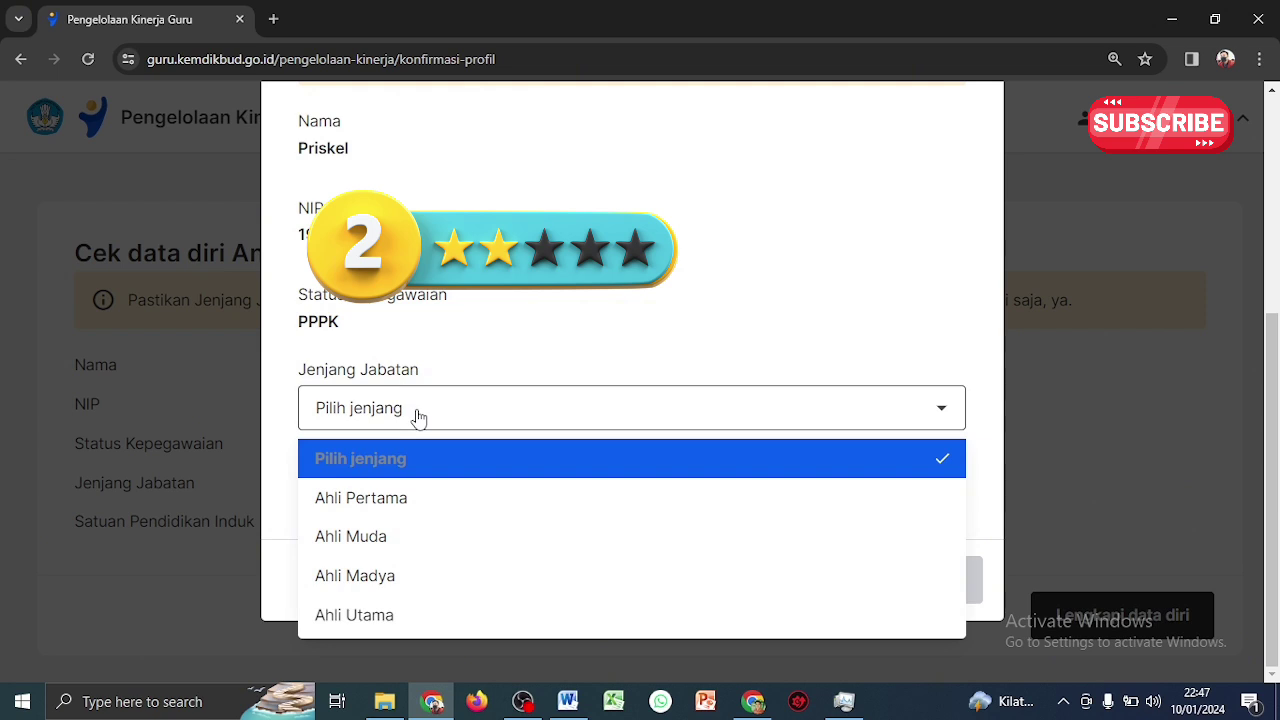
click(392, 500)
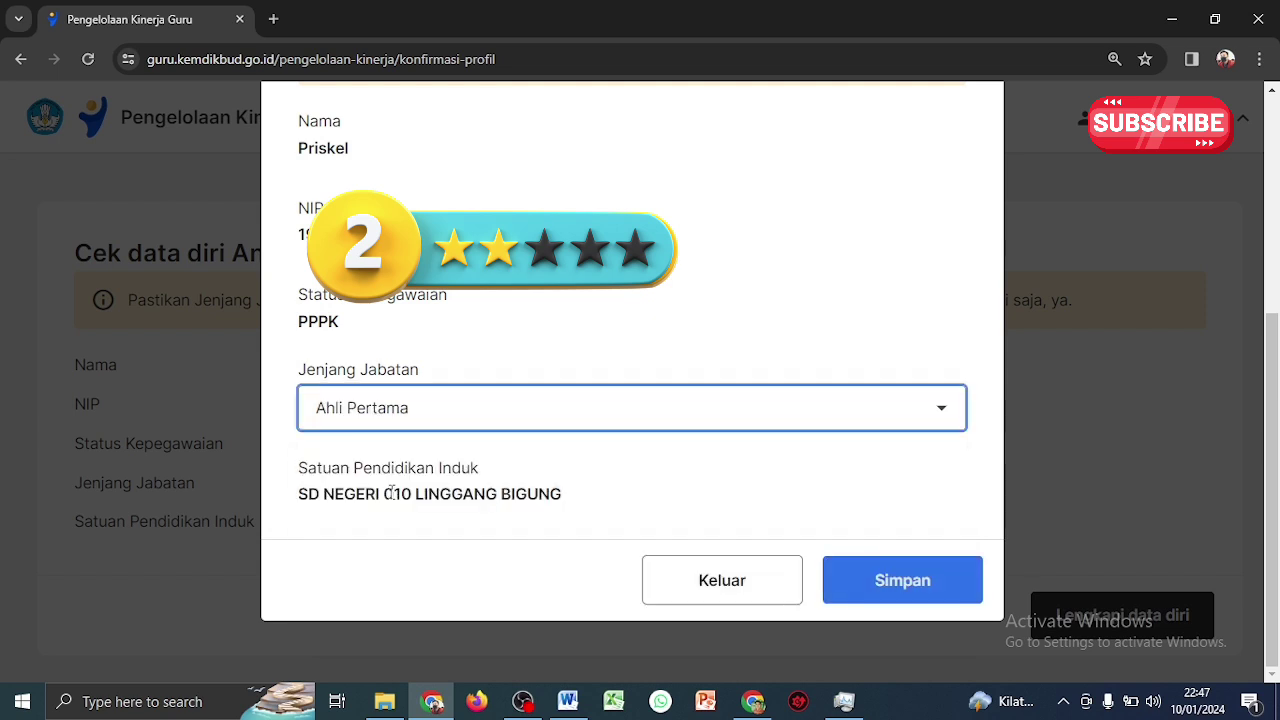
click(882, 582)
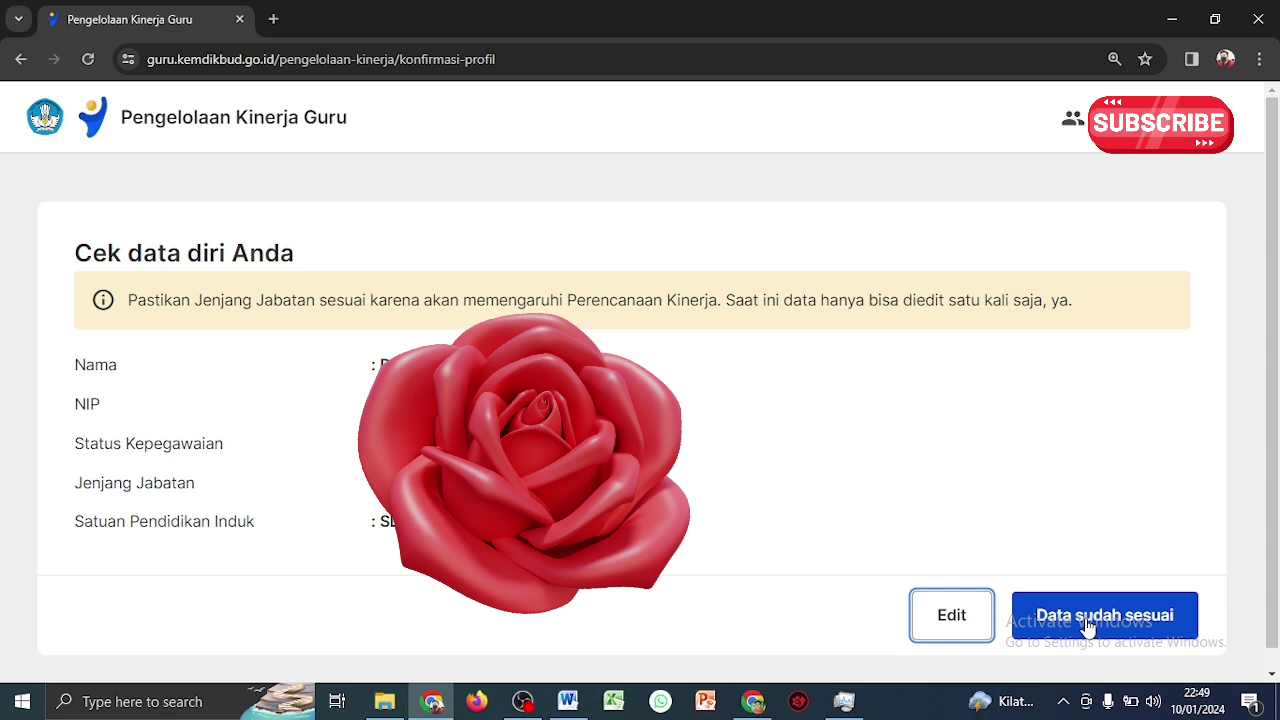
click(1088, 622)
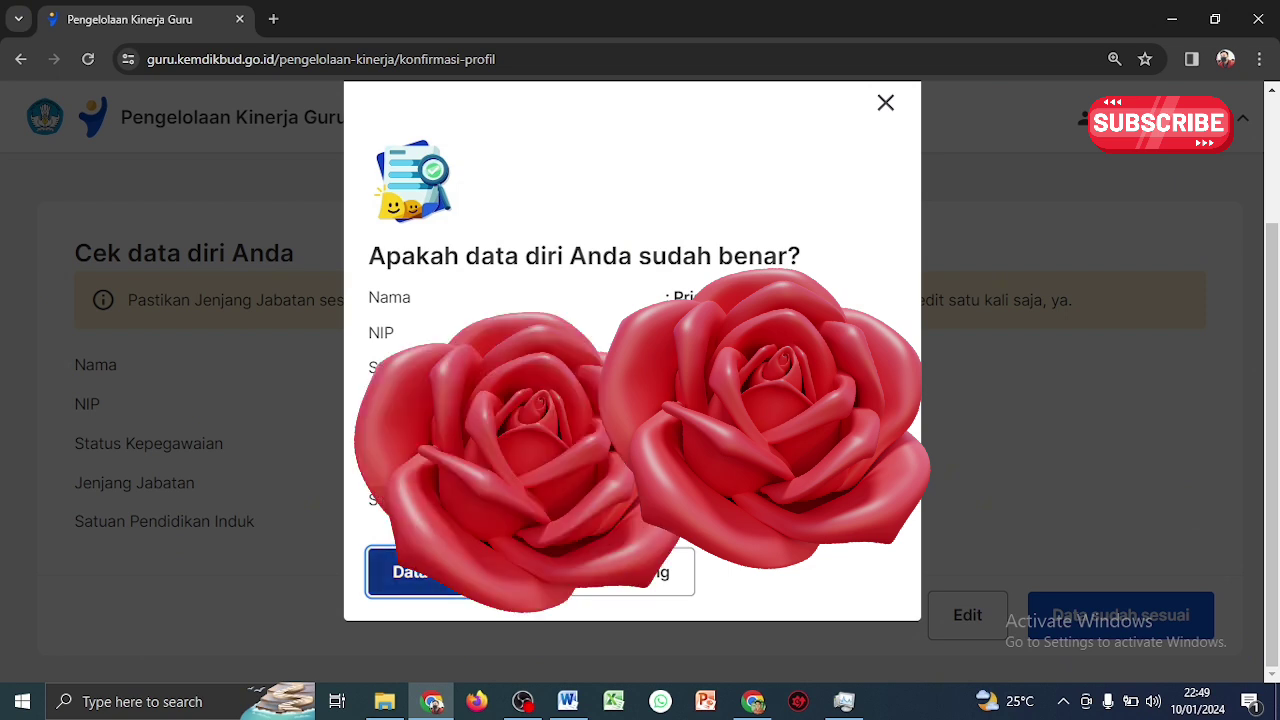
click(500, 572)
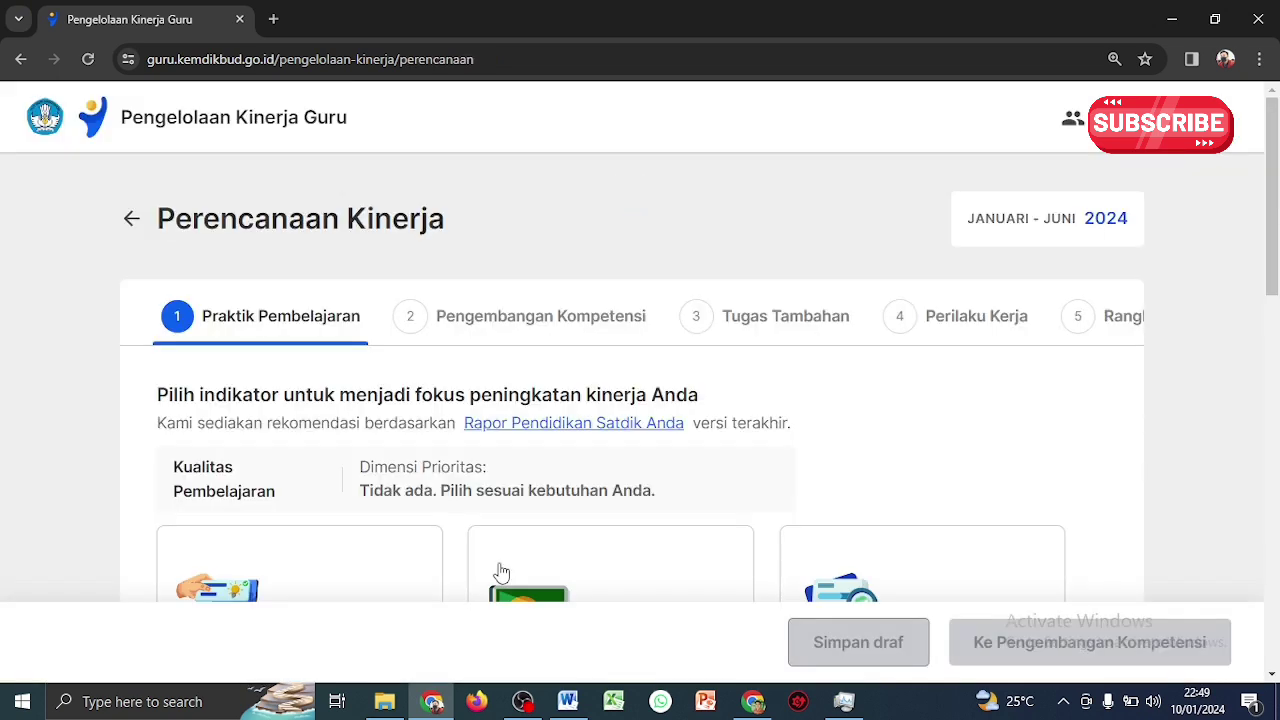
Review the Praktik Pembelajaran indicator options and the dimension each belongs to
click(1272, 265)
drag(1272, 265, 1272, 270)
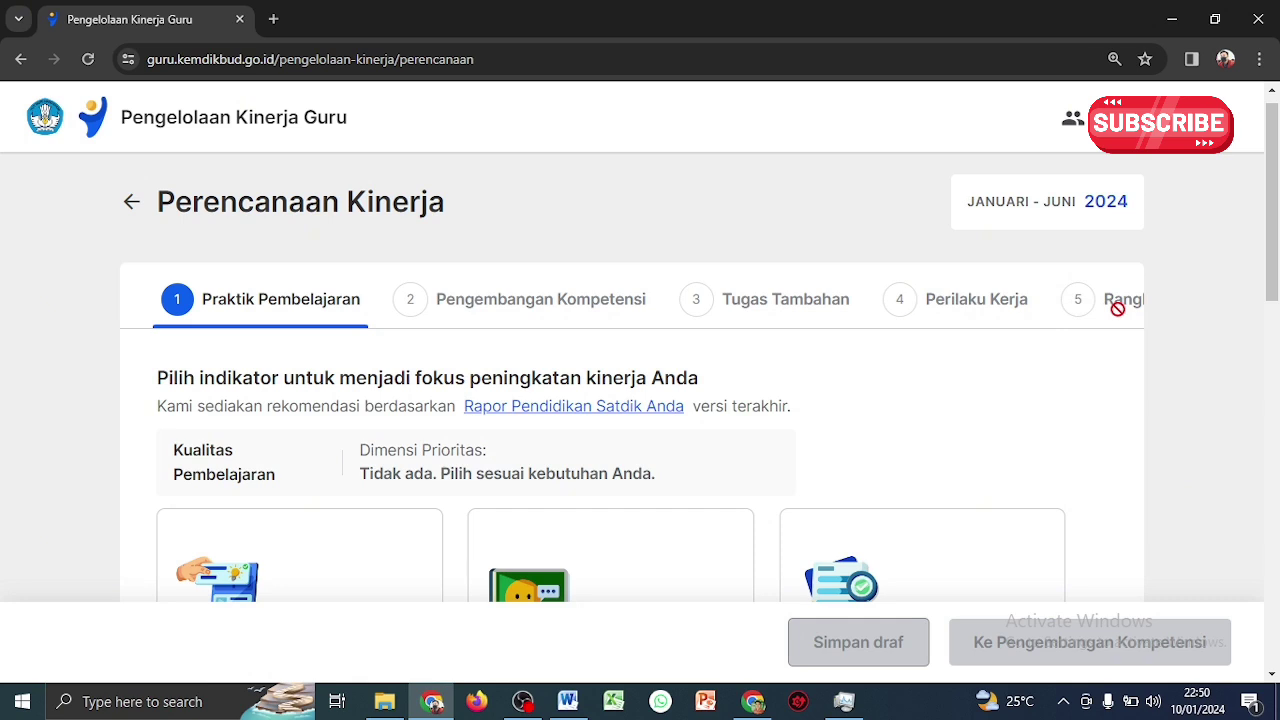
drag(1275, 248, 1278, 290)
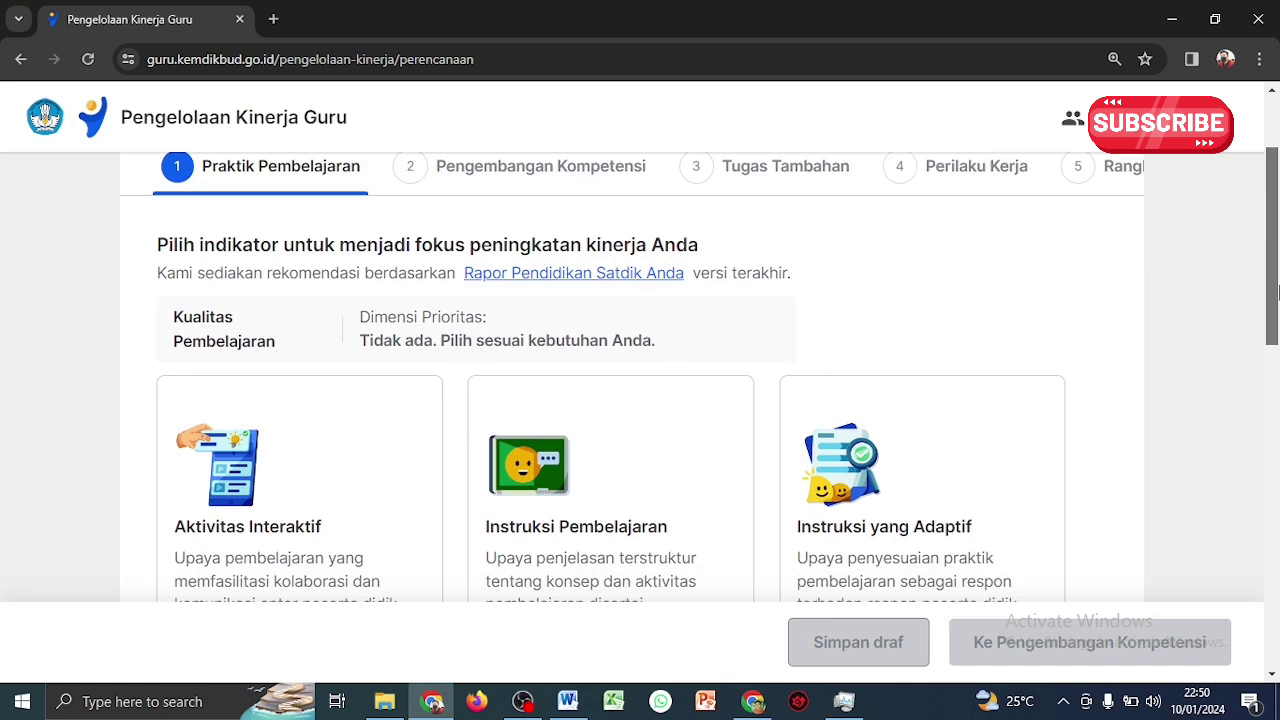
drag(1278, 290, 1277, 288)
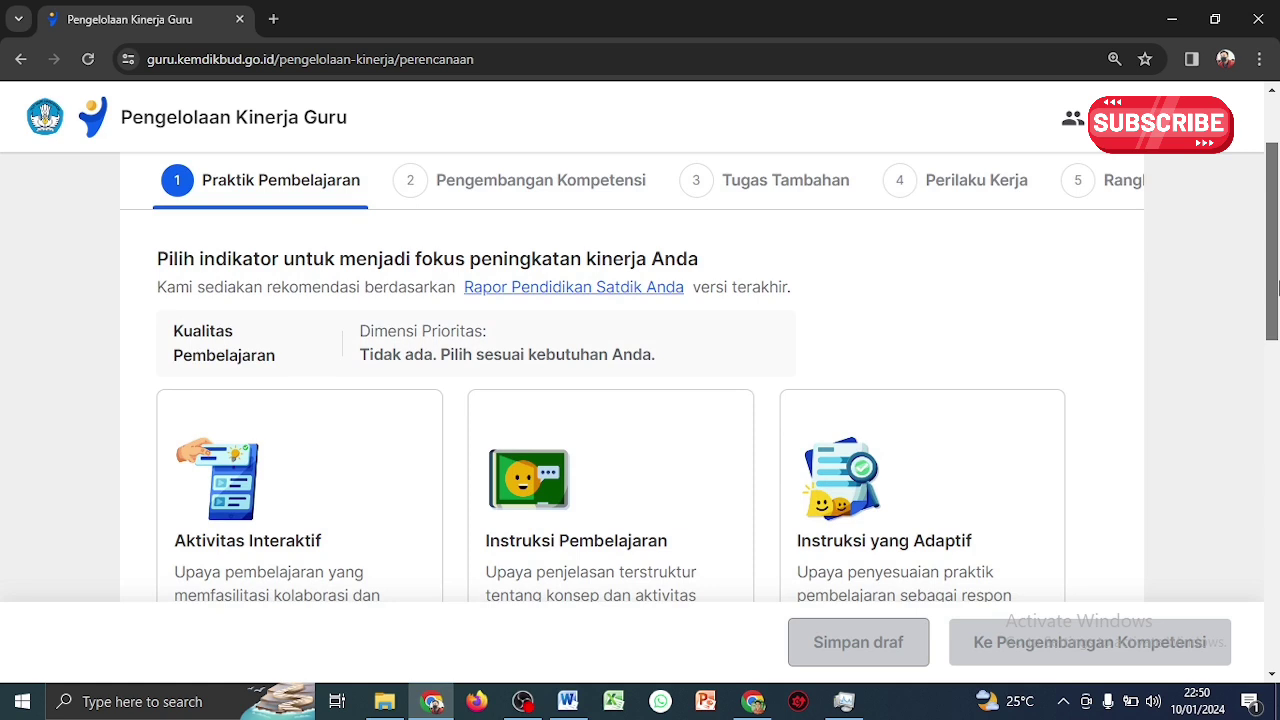
drag(1278, 288, 1278, 347)
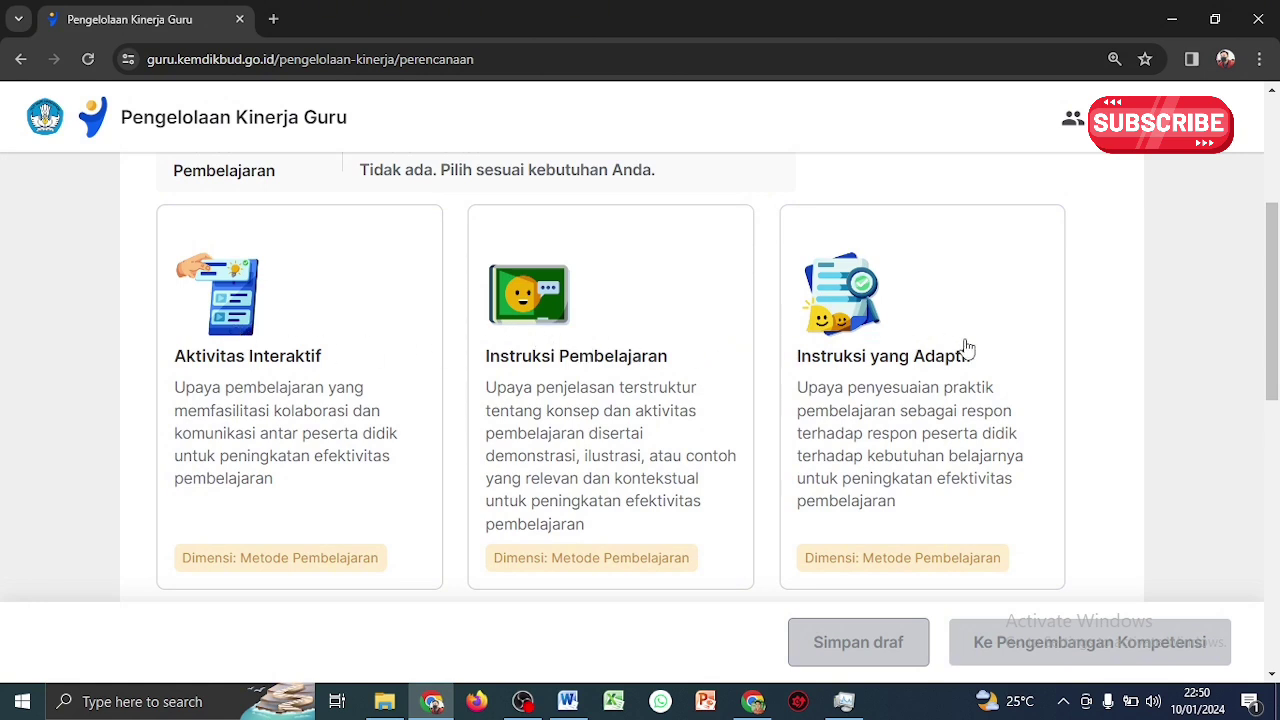
drag(1272, 251, 1260, 214)
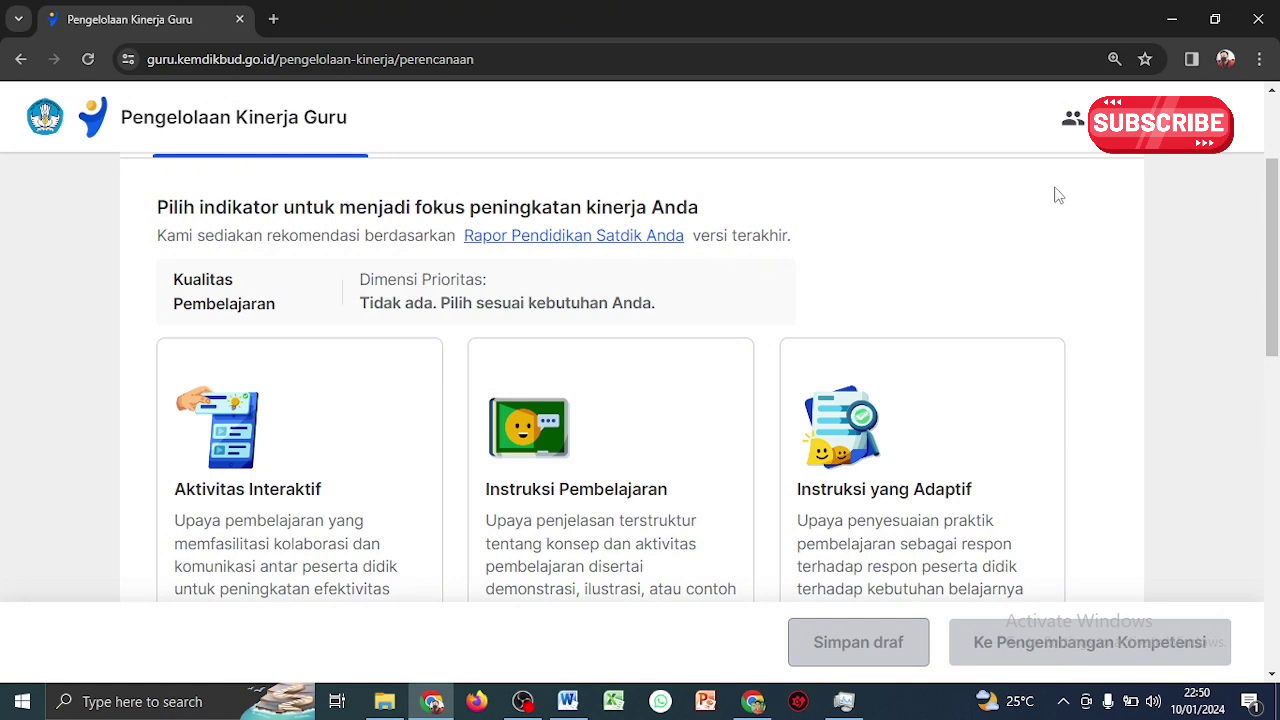
drag(1275, 230, 1249, 269)
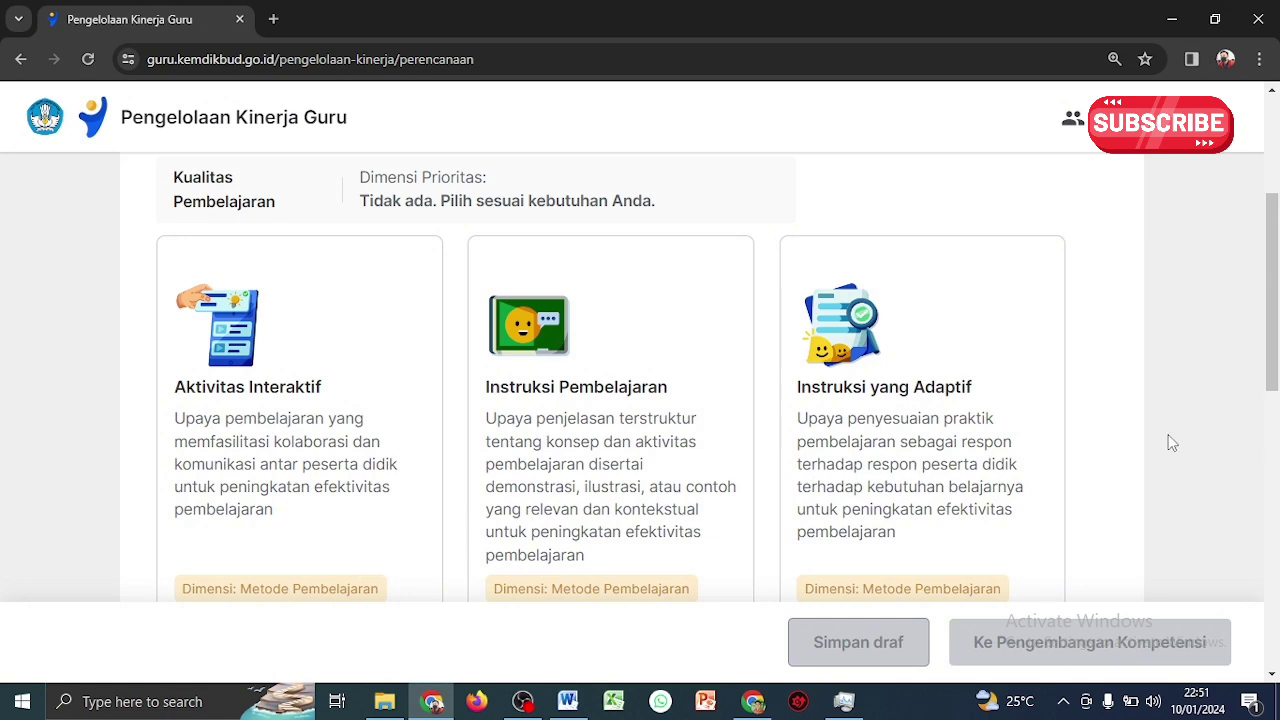
drag(1276, 338, 1274, 502)
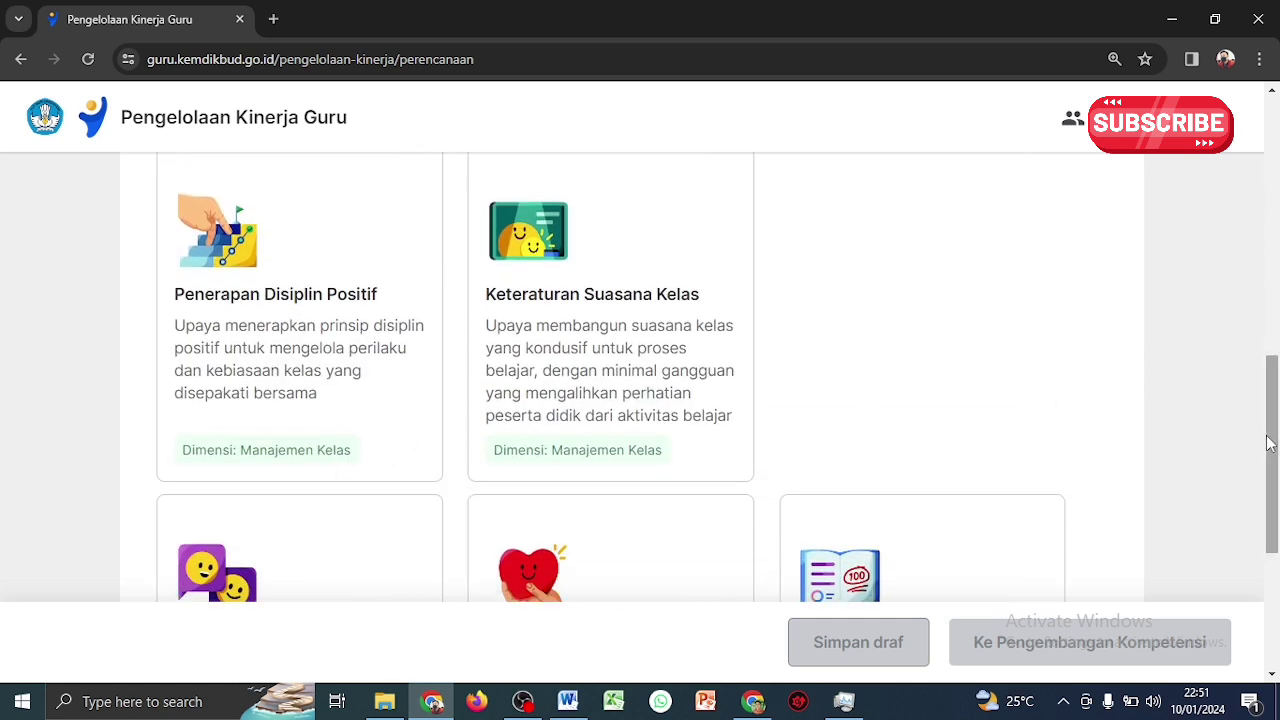
Choose Aktivitas Interaktif as the Praktik Pembelajaran indicator and continue to Pengembangan Kompetensi
drag(1275, 440, 1274, 300)
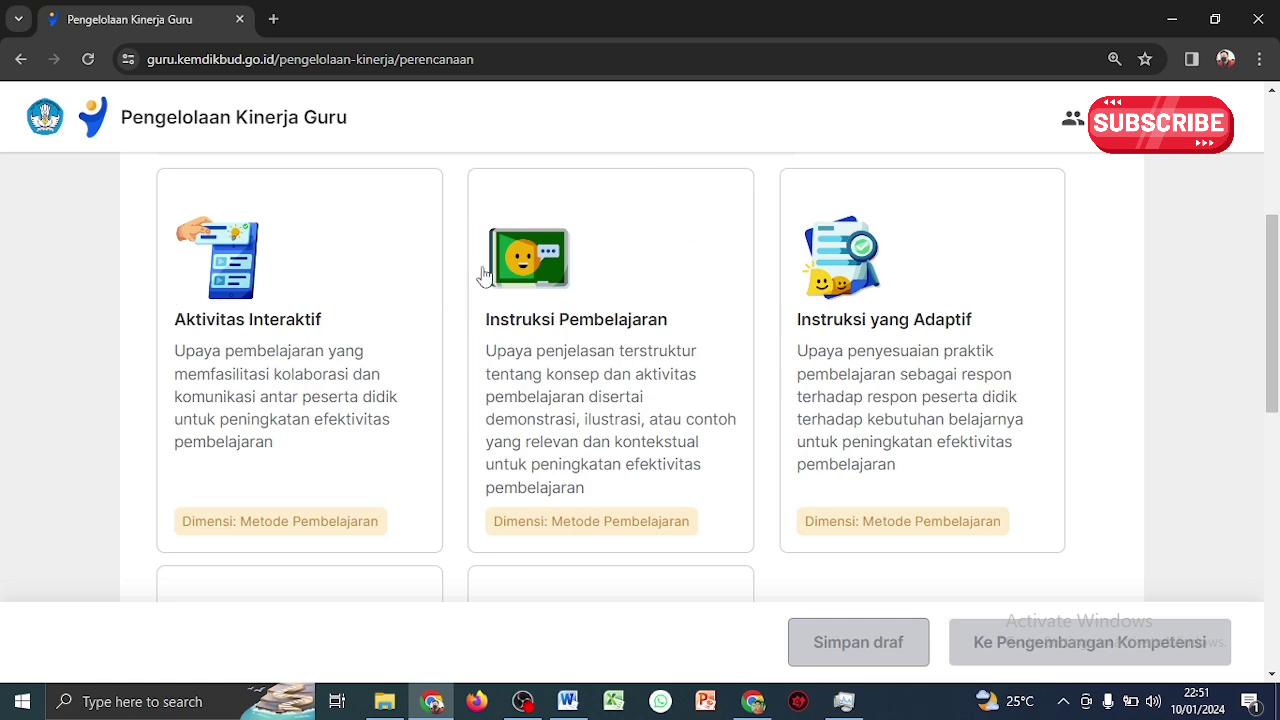
click(281, 305)
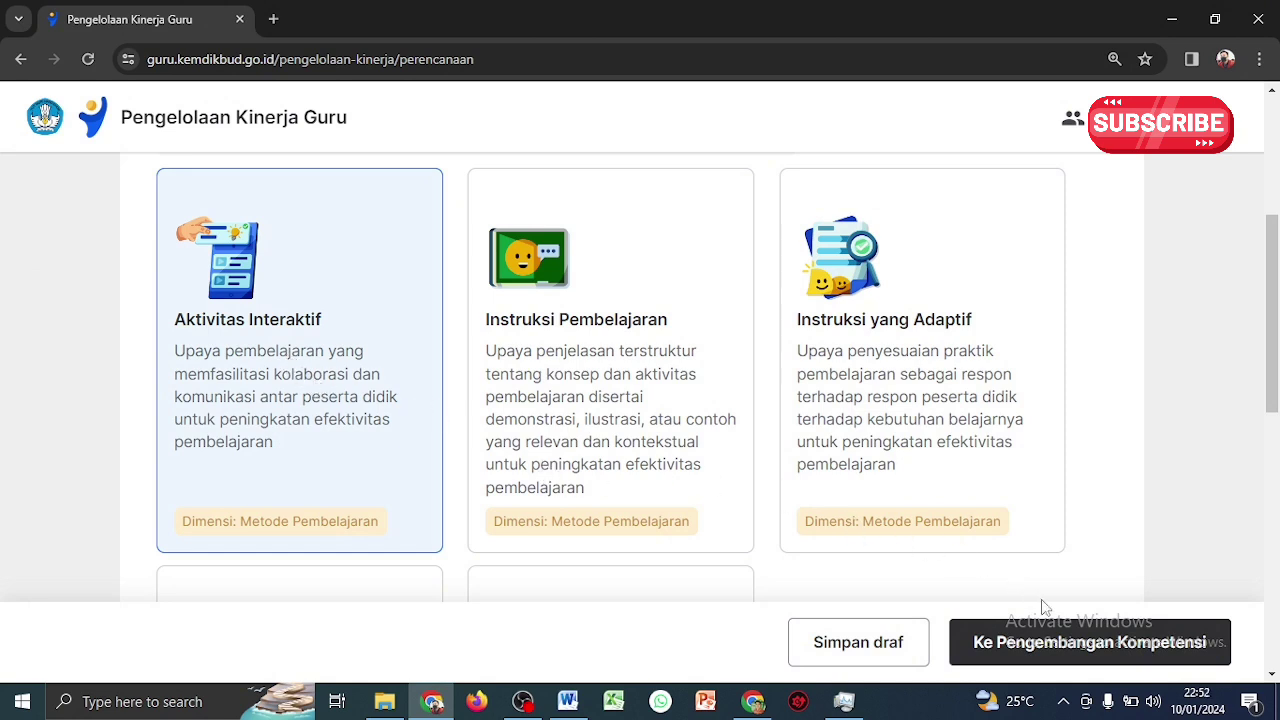
click(1089, 648)
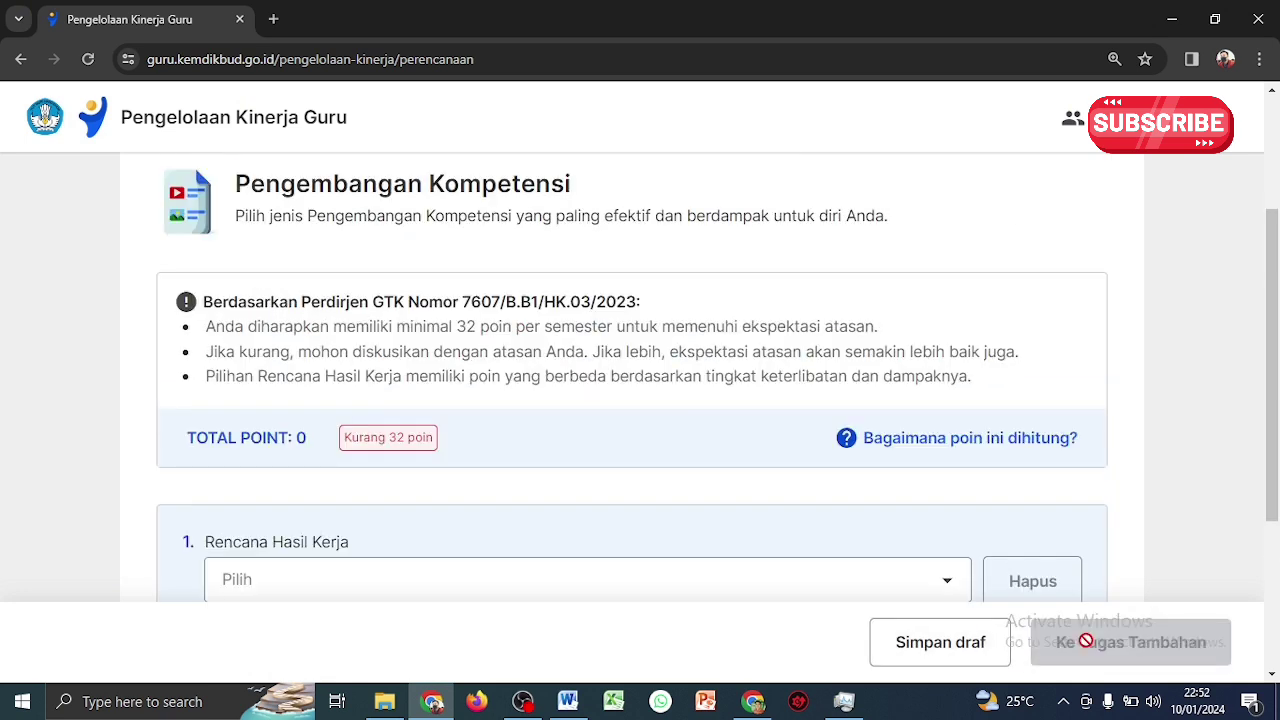
Read the Pengembangan Kompetensi point rules and open the article explaining how points are calculated in a separate tab, dismissing the translation offer
drag(1271, 458, 1247, 281)
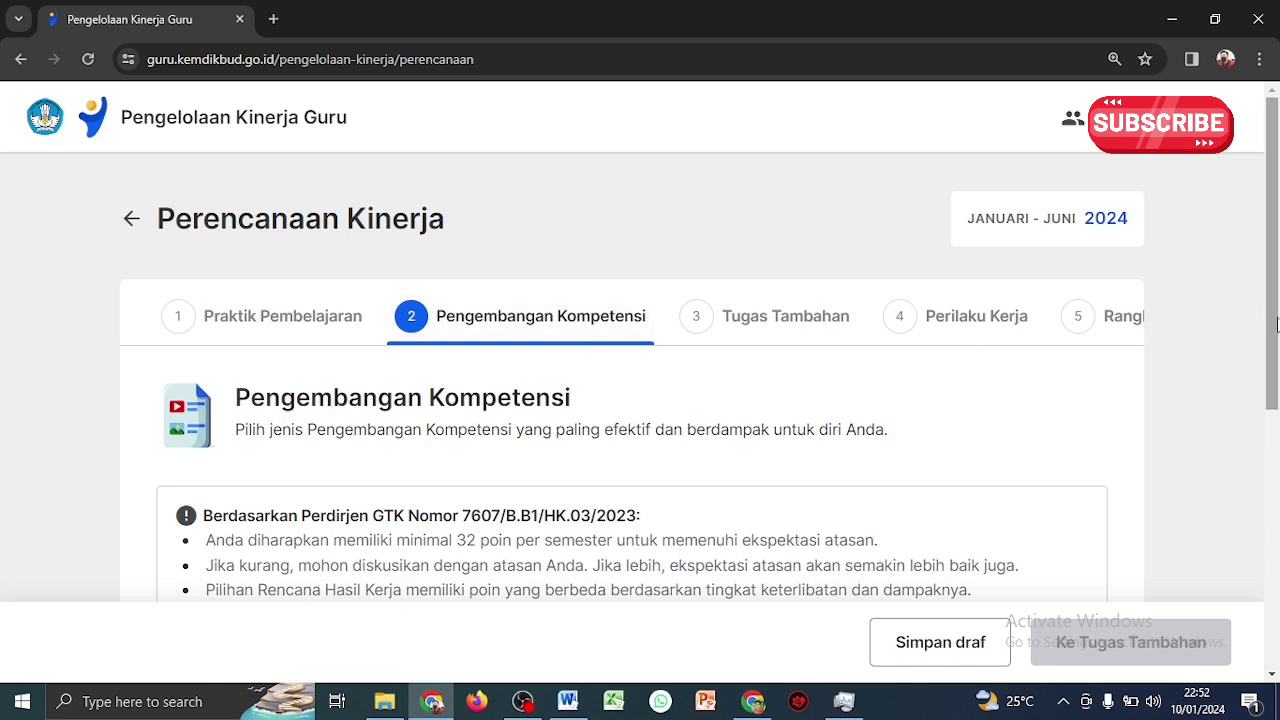
drag(1277, 323, 1277, 360)
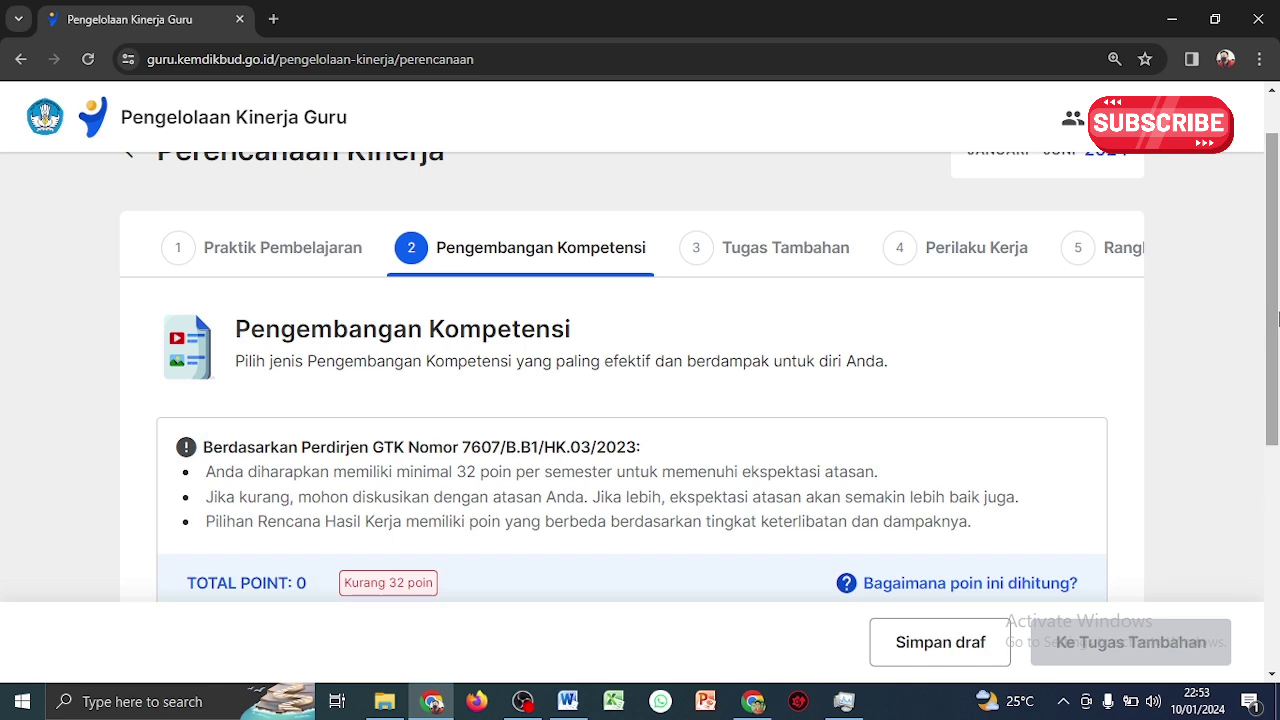
drag(1278, 318, 1278, 343)
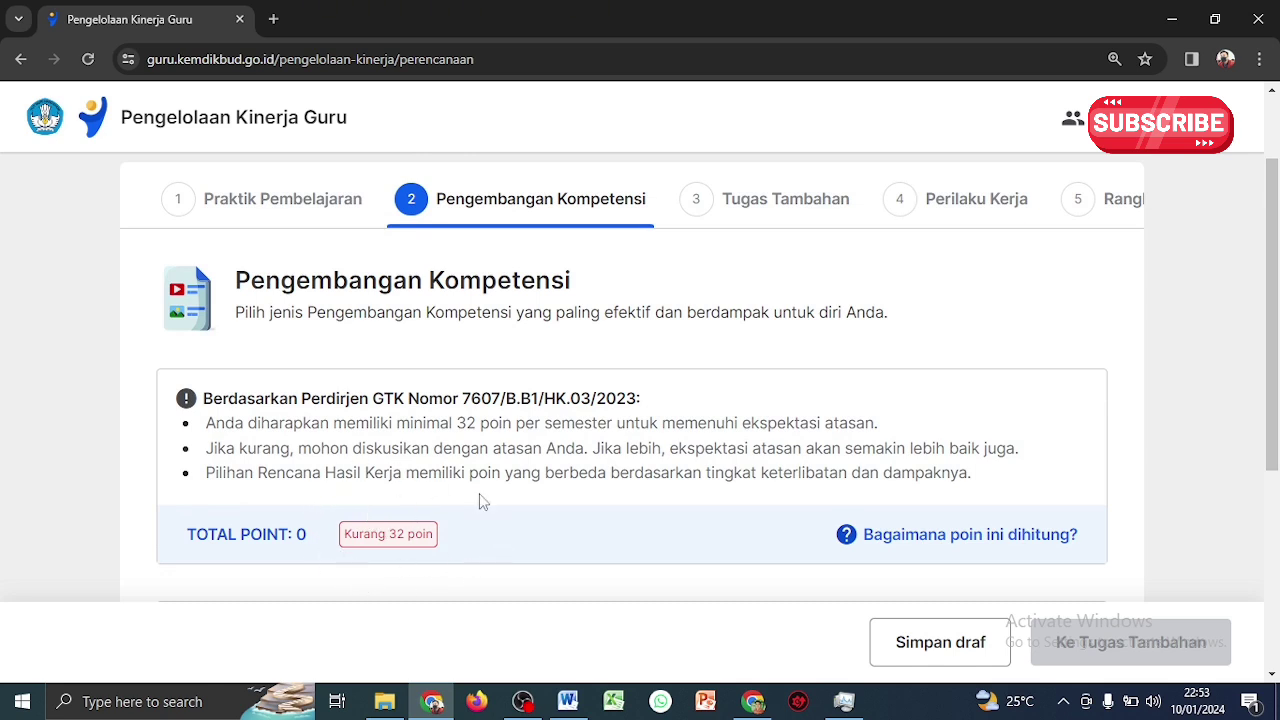
drag(1278, 288, 1278, 290)
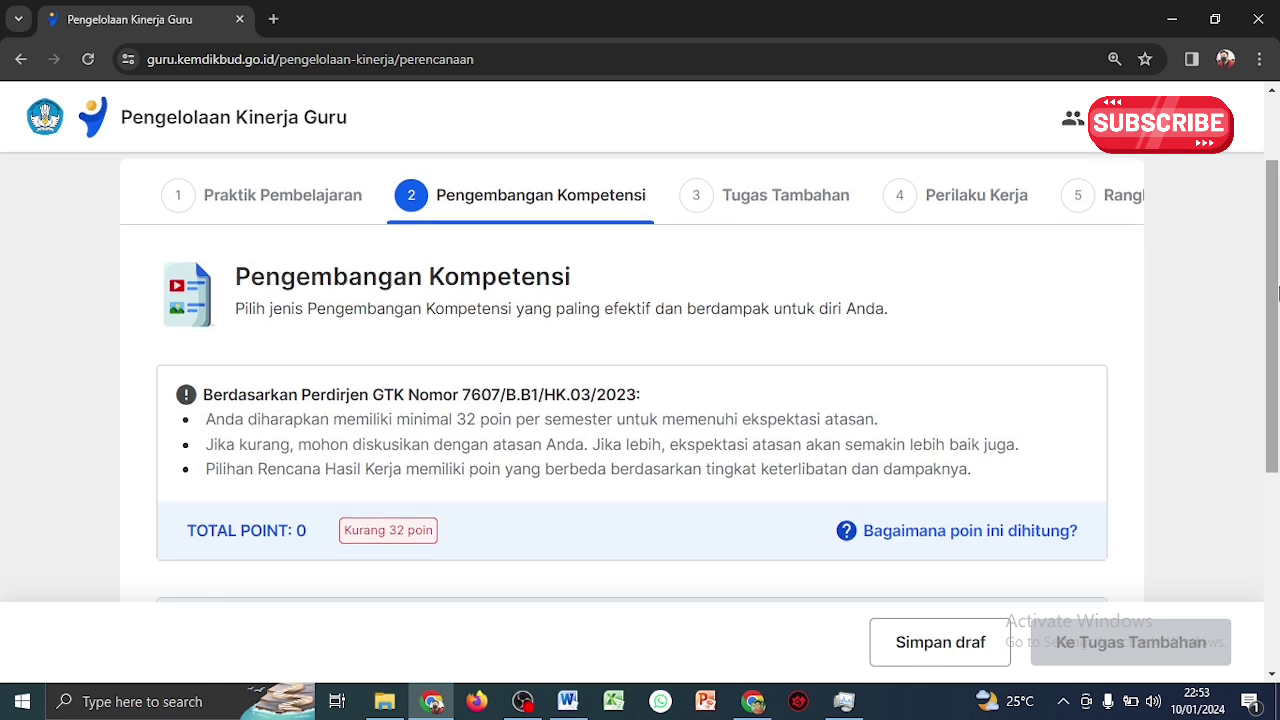
scroll(1278, 290, down, 2)
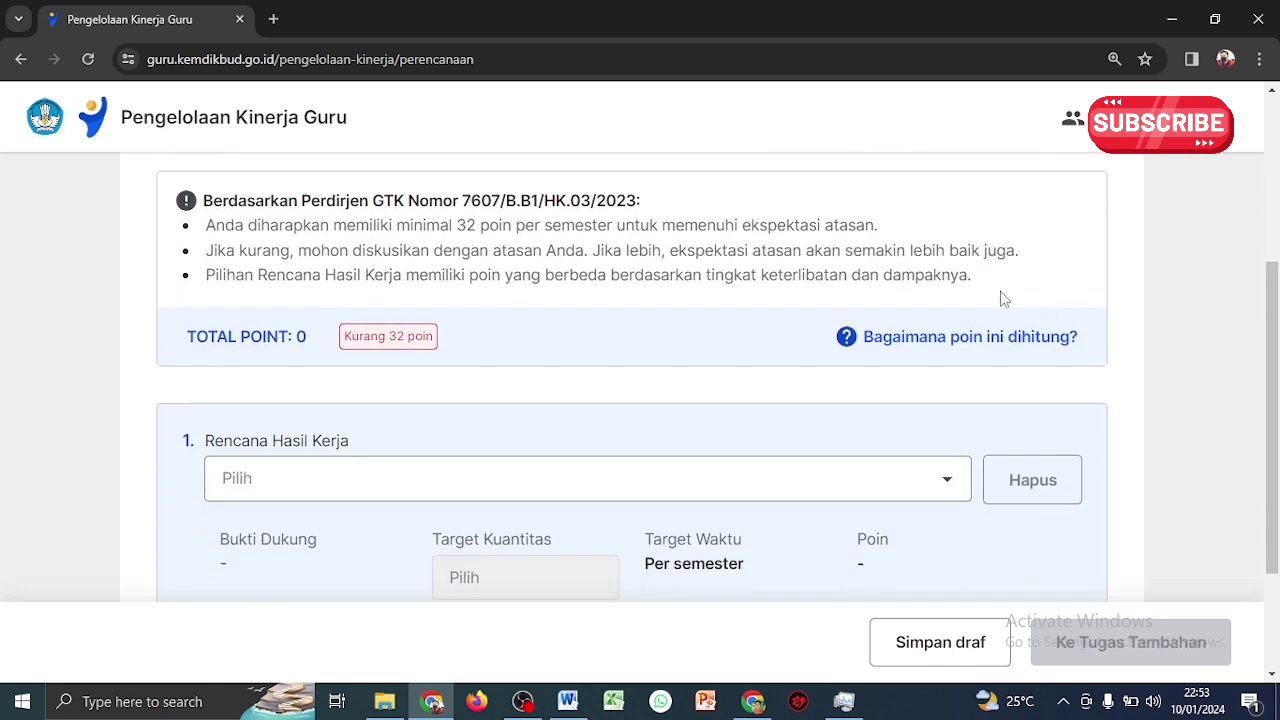
click(935, 345)
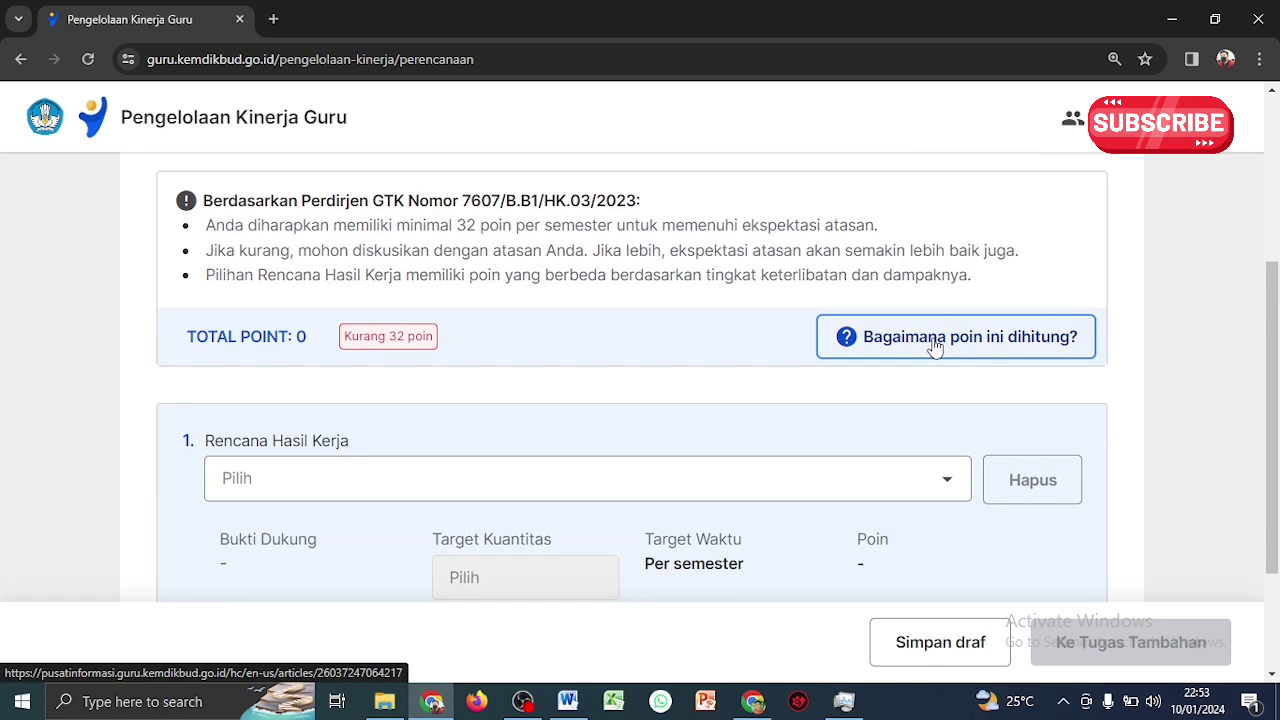
right_click(934, 340)
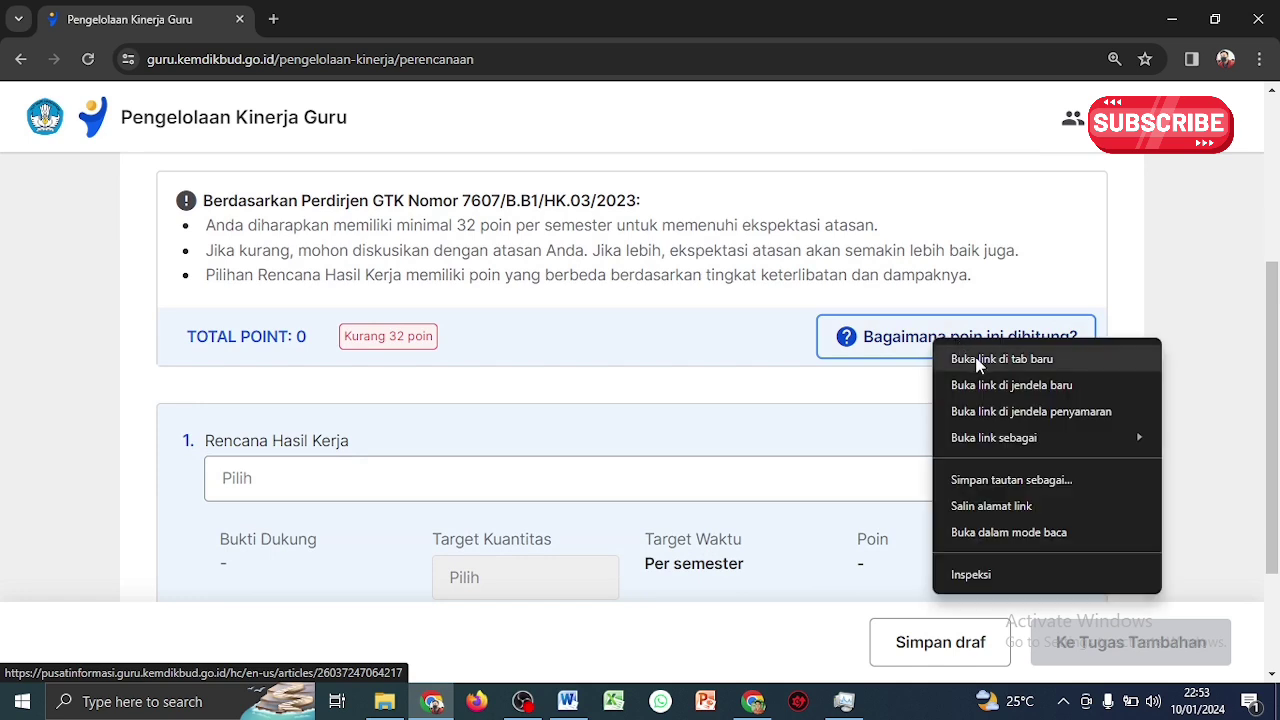
click(978, 360)
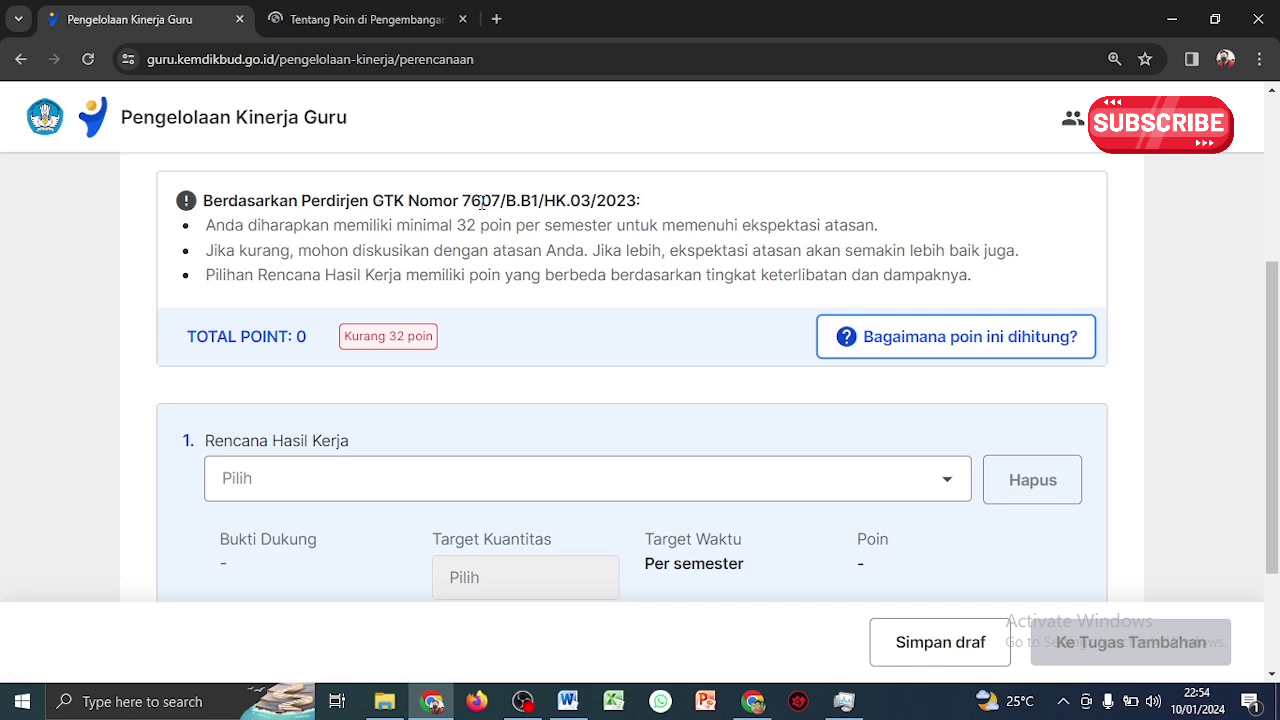
click(306, 27)
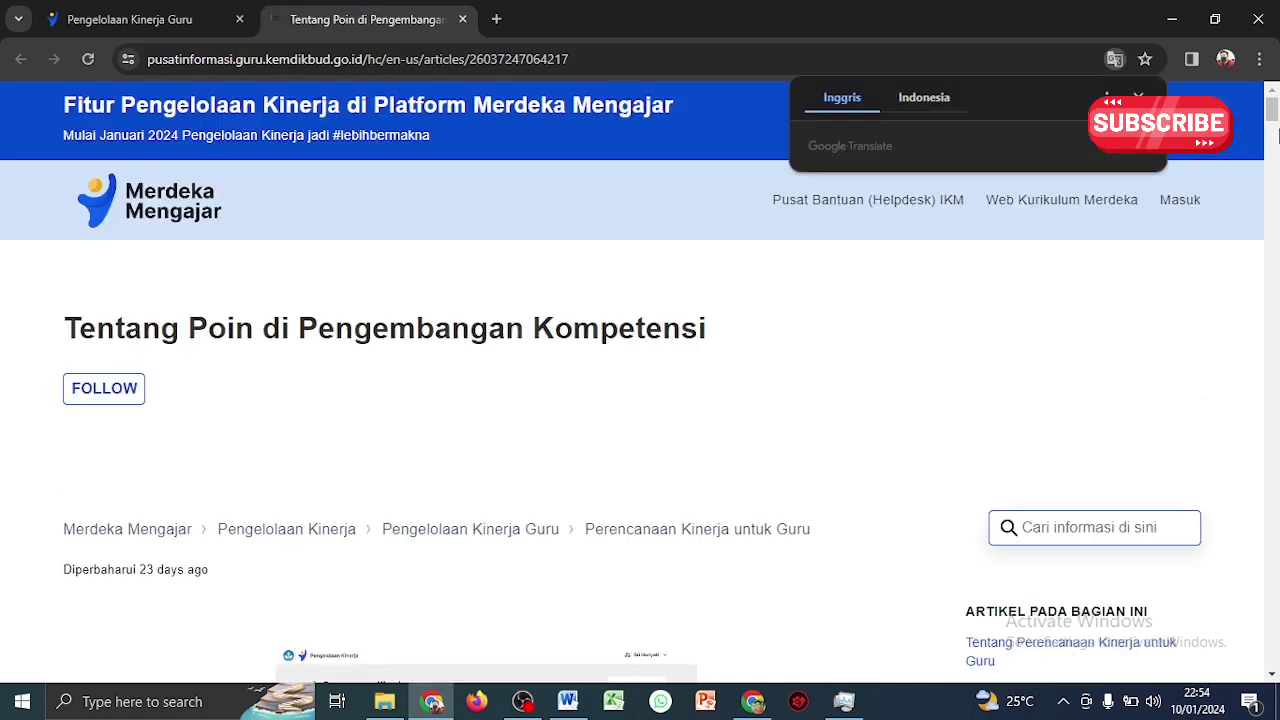
click(1138, 96)
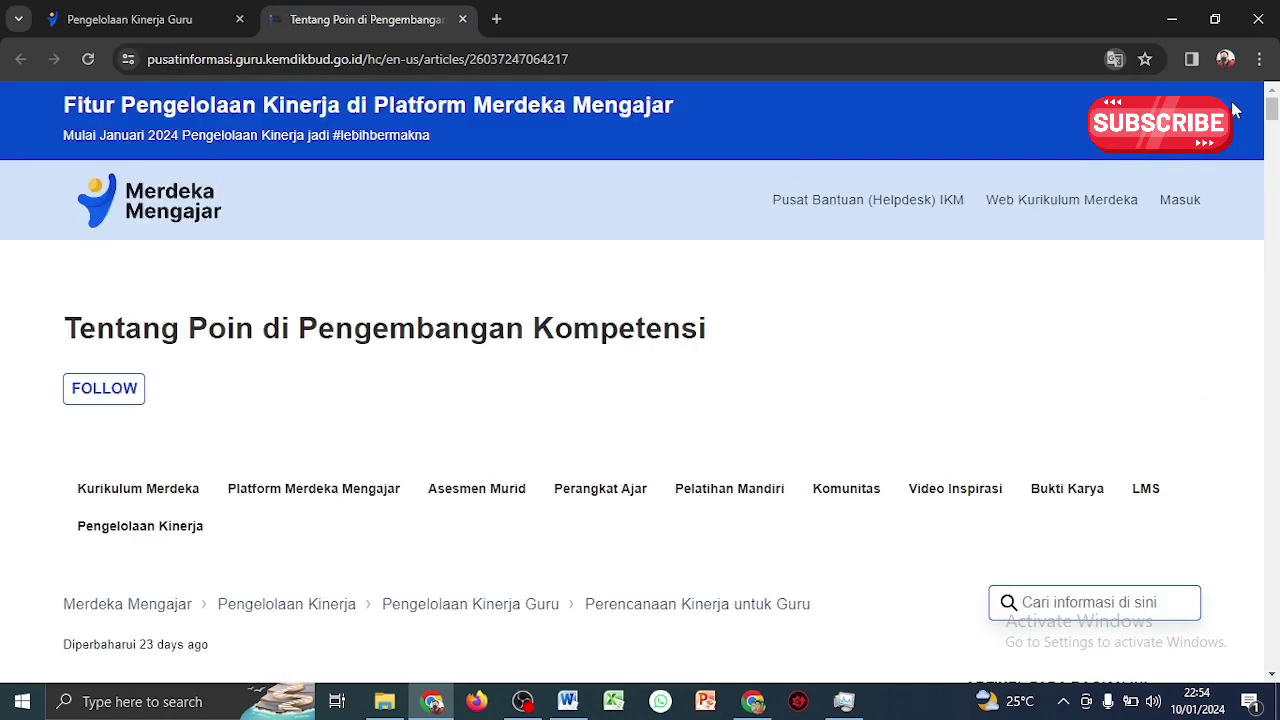
Examine the article's table of Rencana Hasil Kerja options with their notes, supporting evidence and points
drag(1268, 108, 1272, 178)
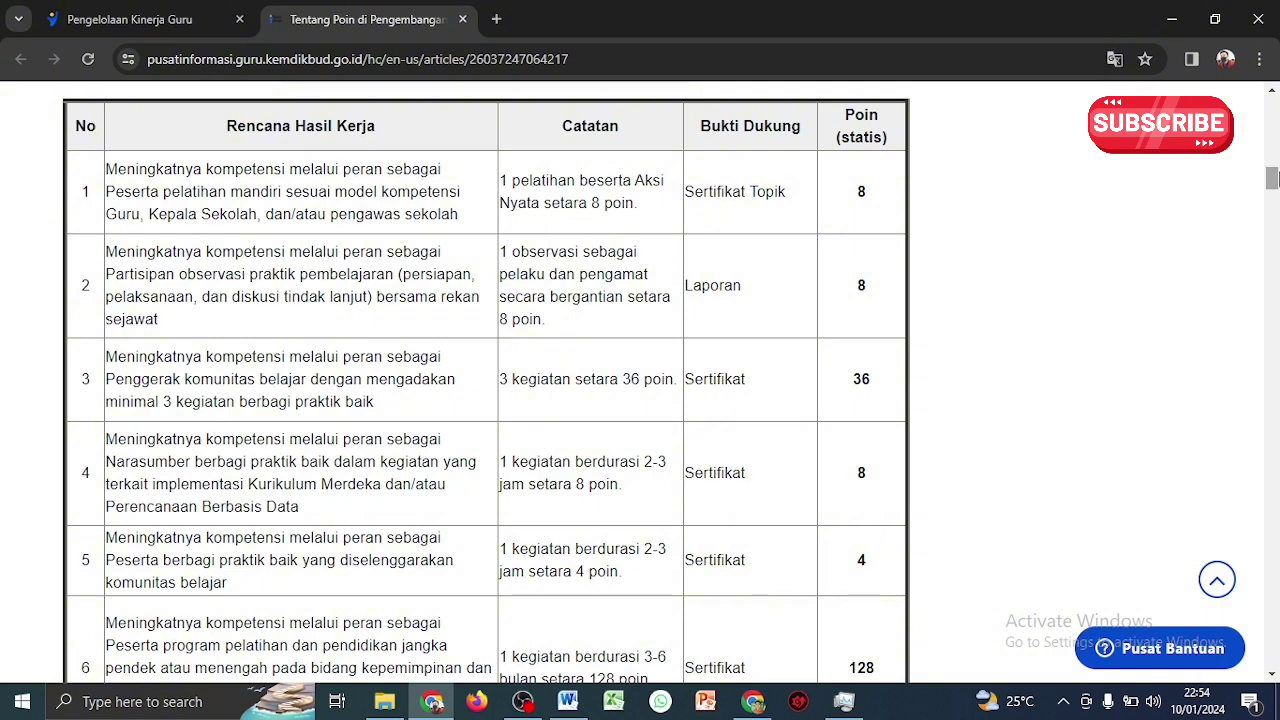
drag(1273, 183, 1272, 175)
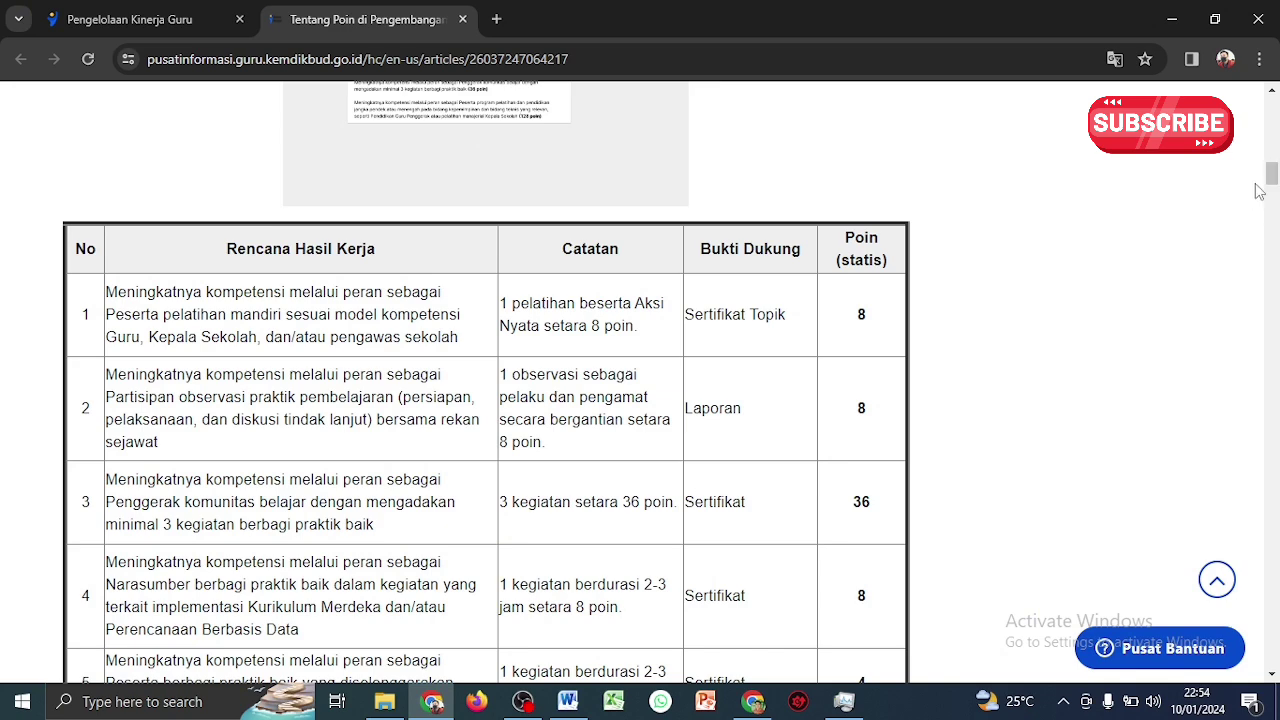
mouse_move(1272, 176)
mouse_down()
mouse_move(1274, 215)
mouse_move(1272, 182)
mouse_up()
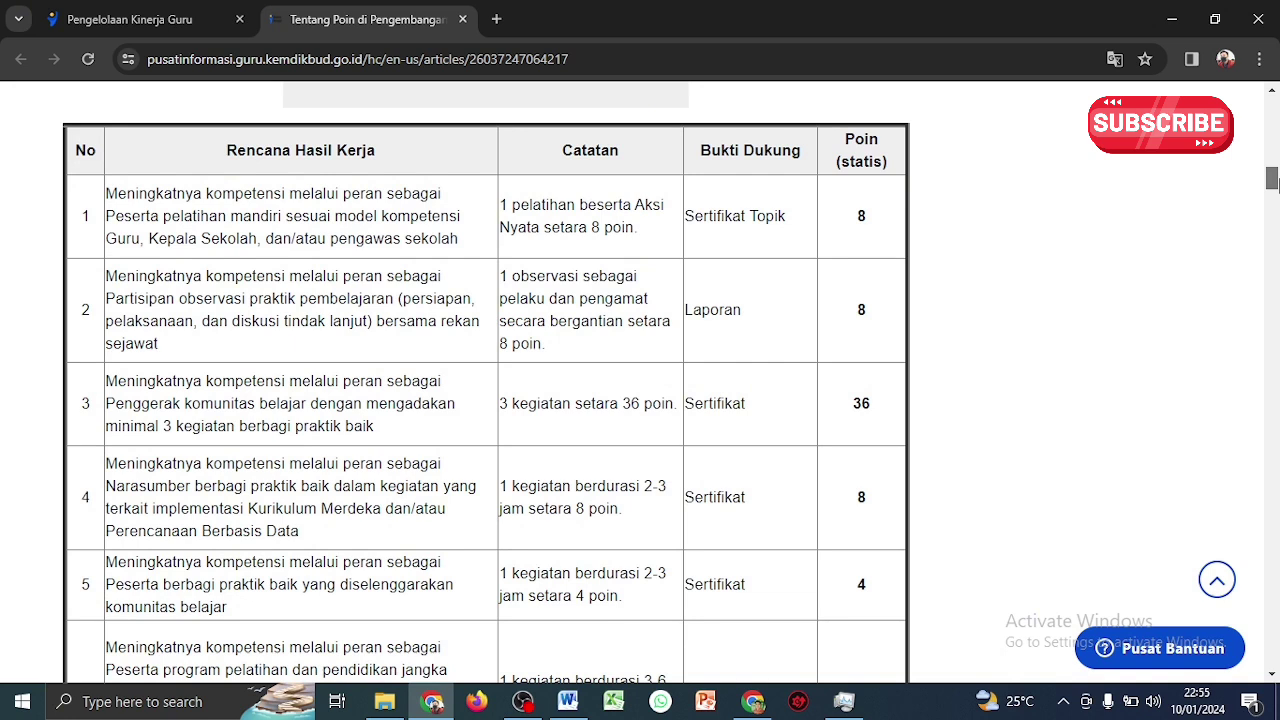
drag(1272, 184, 1272, 170)
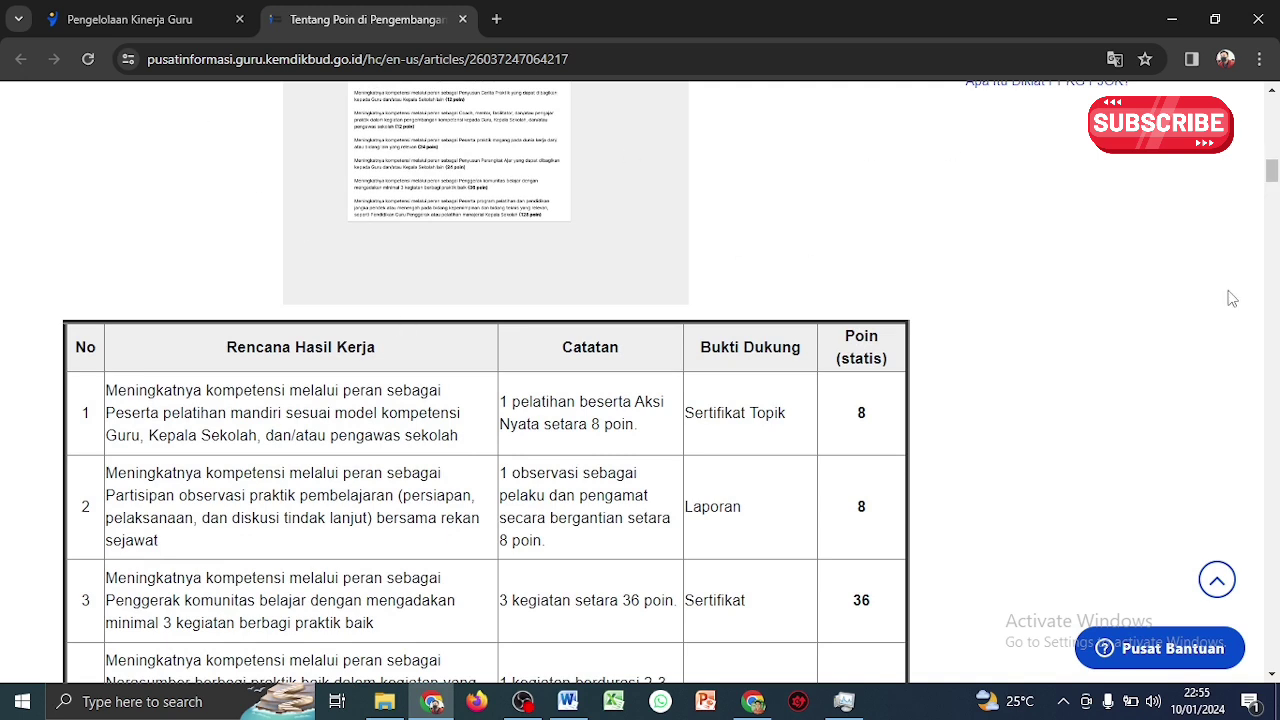
drag(1272, 172, 1272, 232)
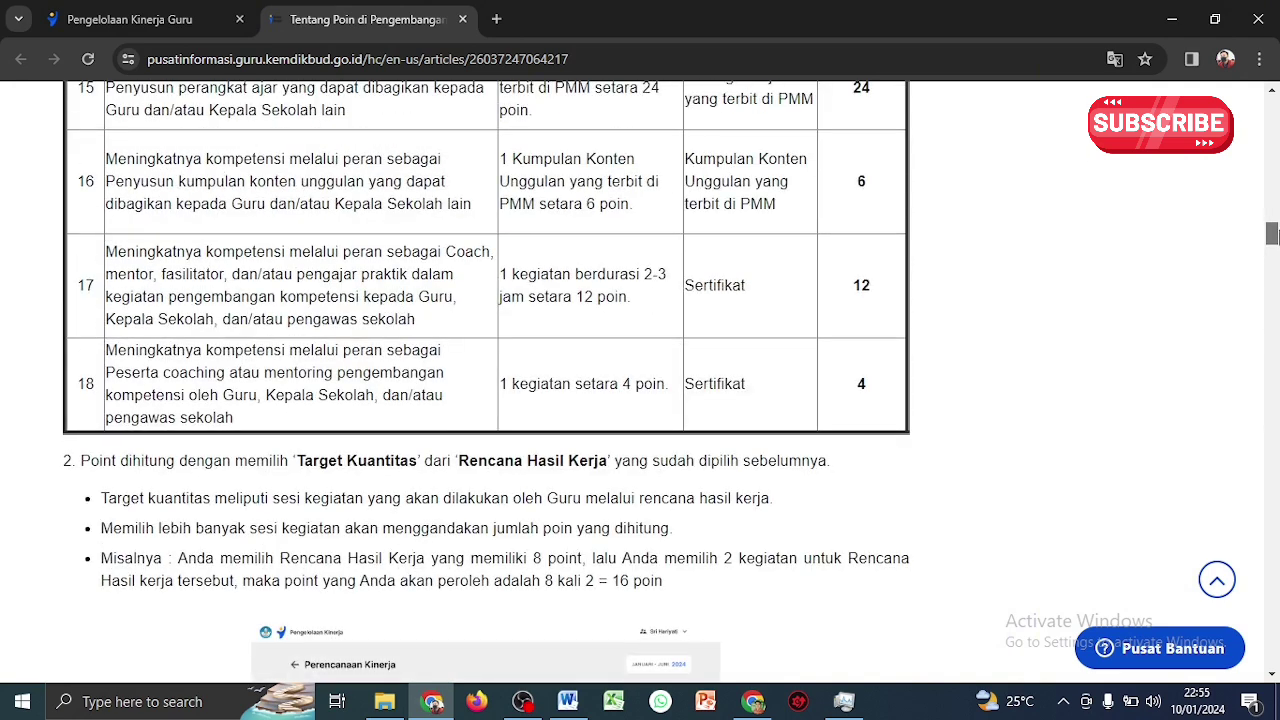
drag(1272, 232, 1272, 185)
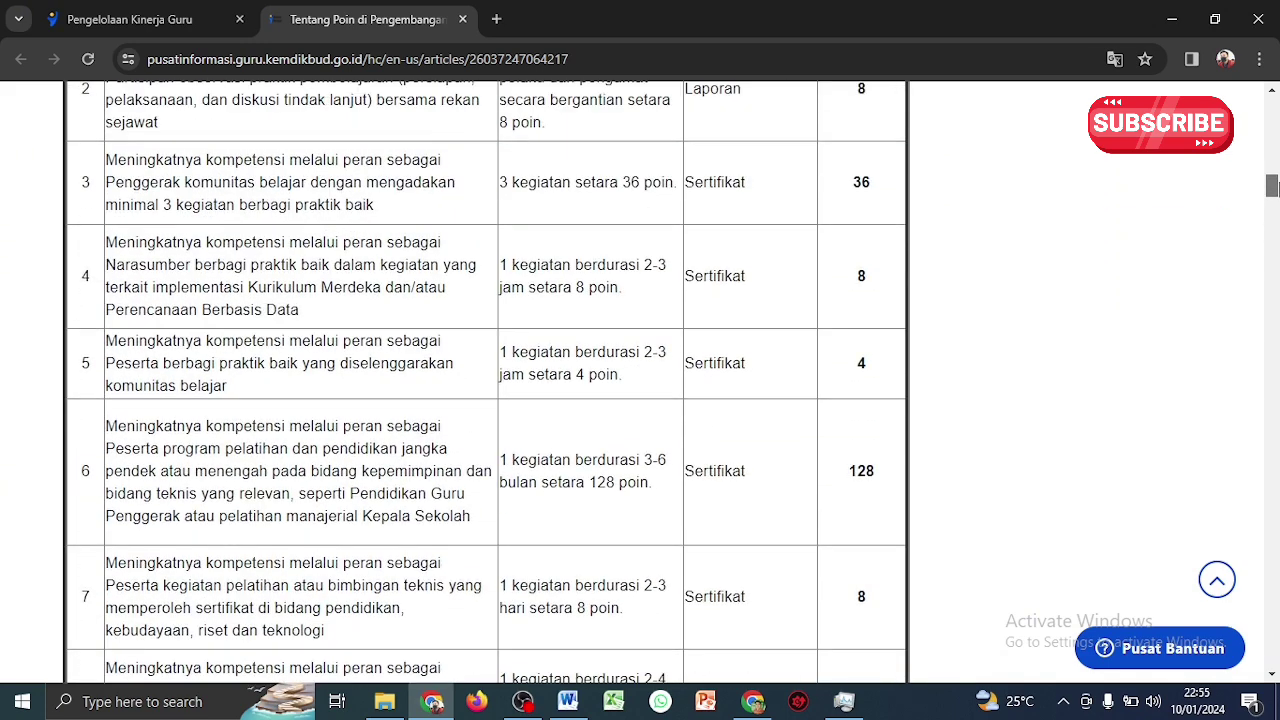
Return to the plan form and choose Peserta Pelatihan Mandiri as the first Rencana Hasil Kerja, with a target of 4 kegiatan
click(181, 20)
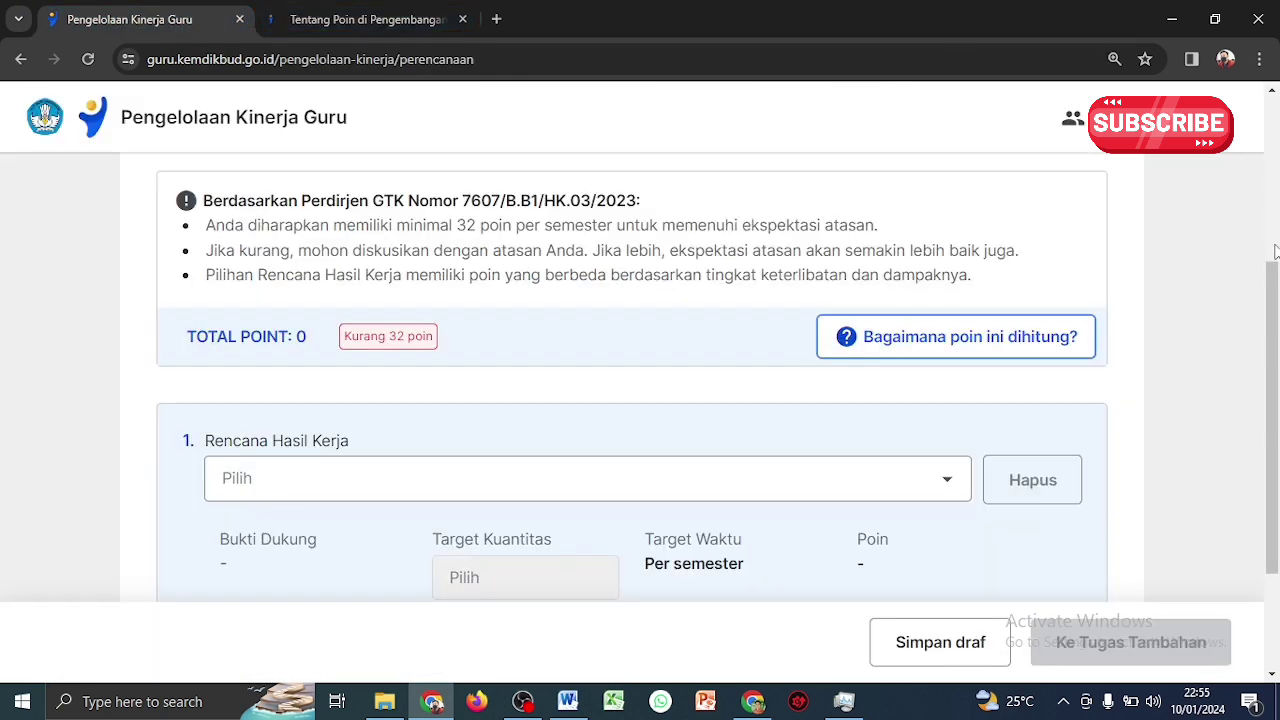
drag(1274, 250, 1274, 367)
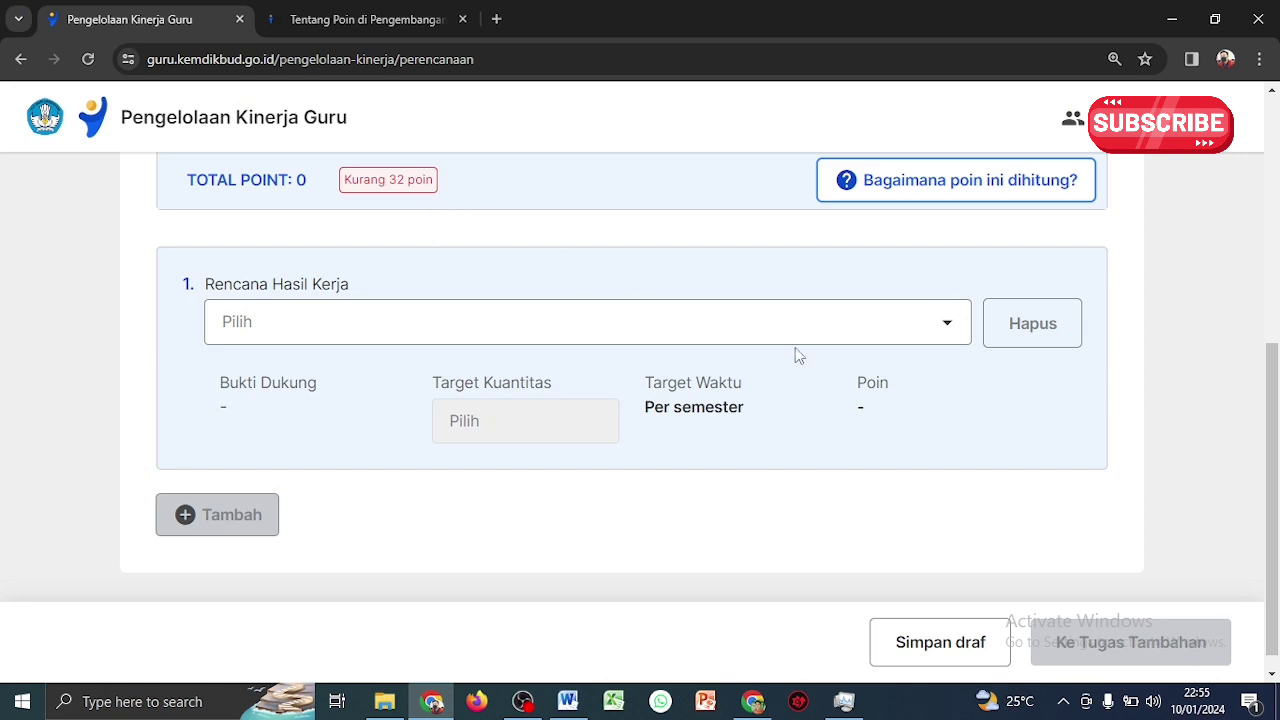
click(947, 330)
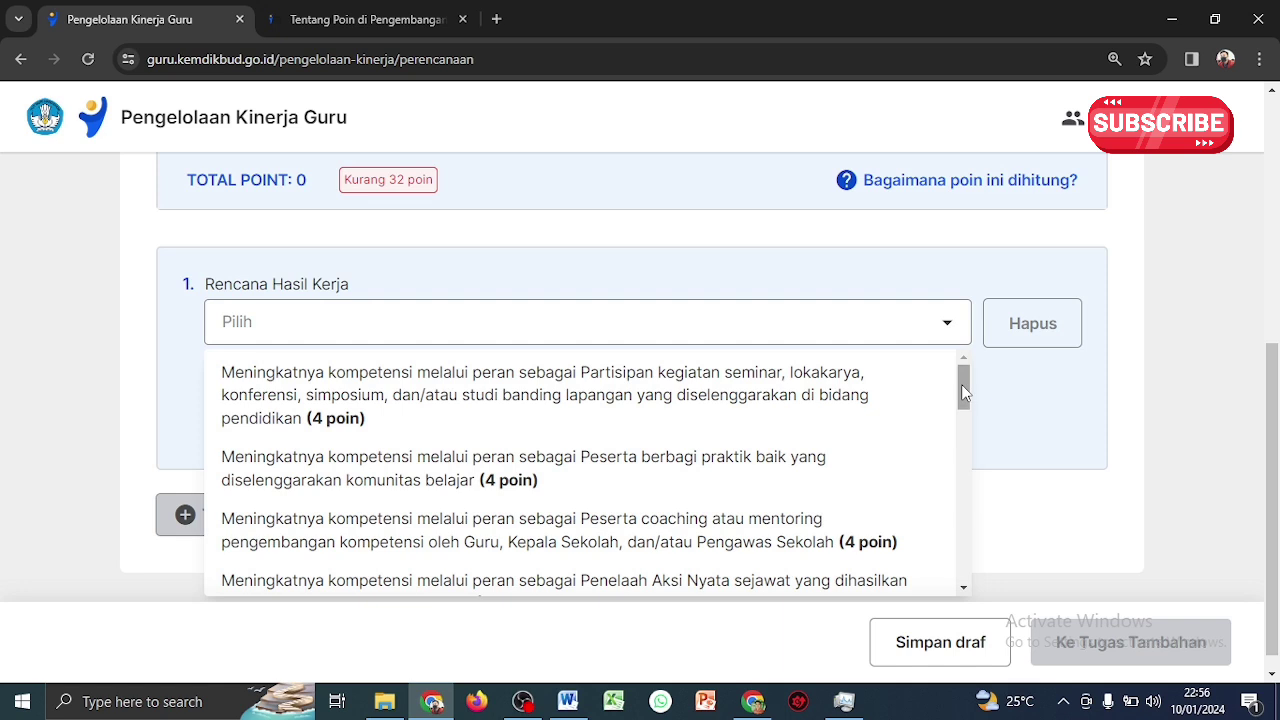
drag(961, 386, 962, 493)
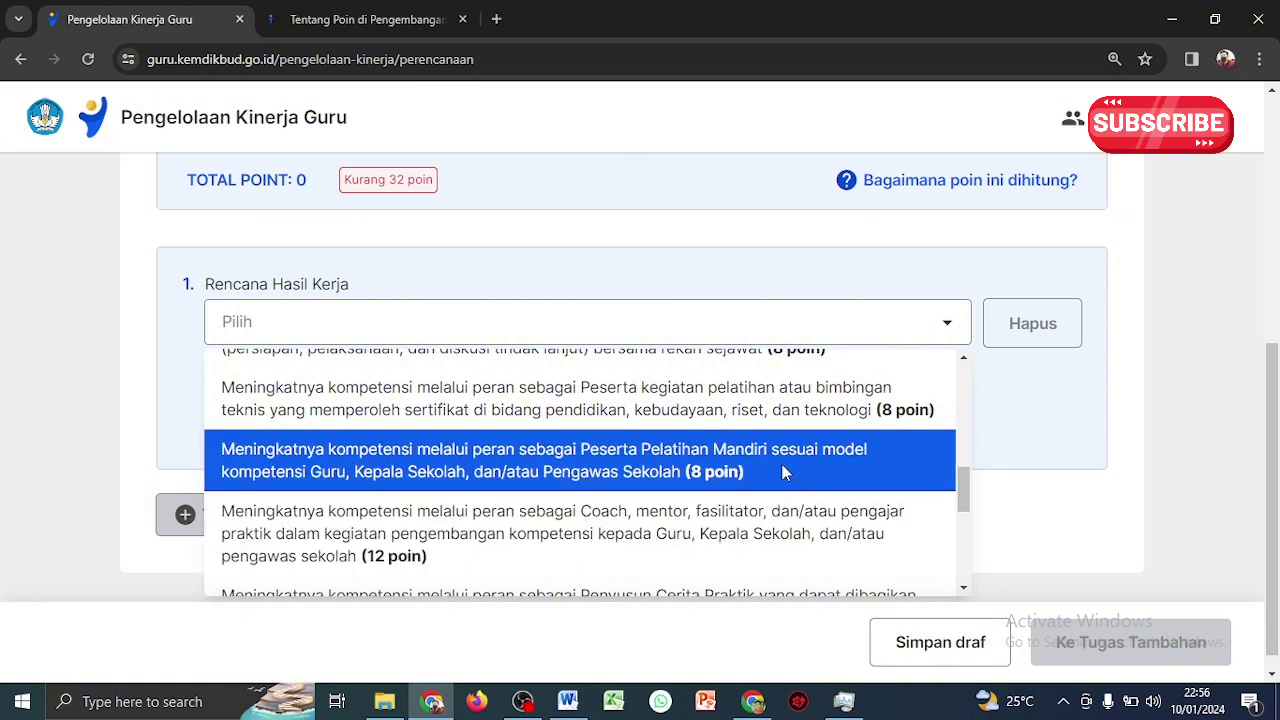
click(783, 472)
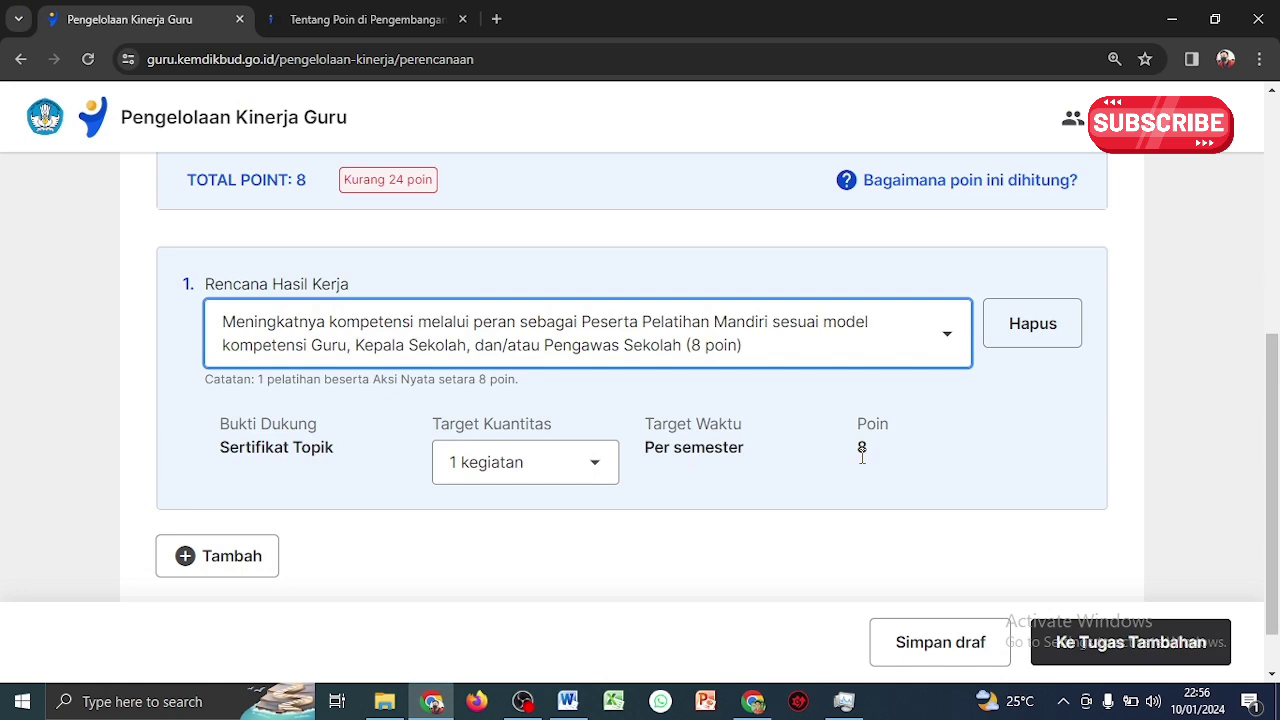
click(597, 471)
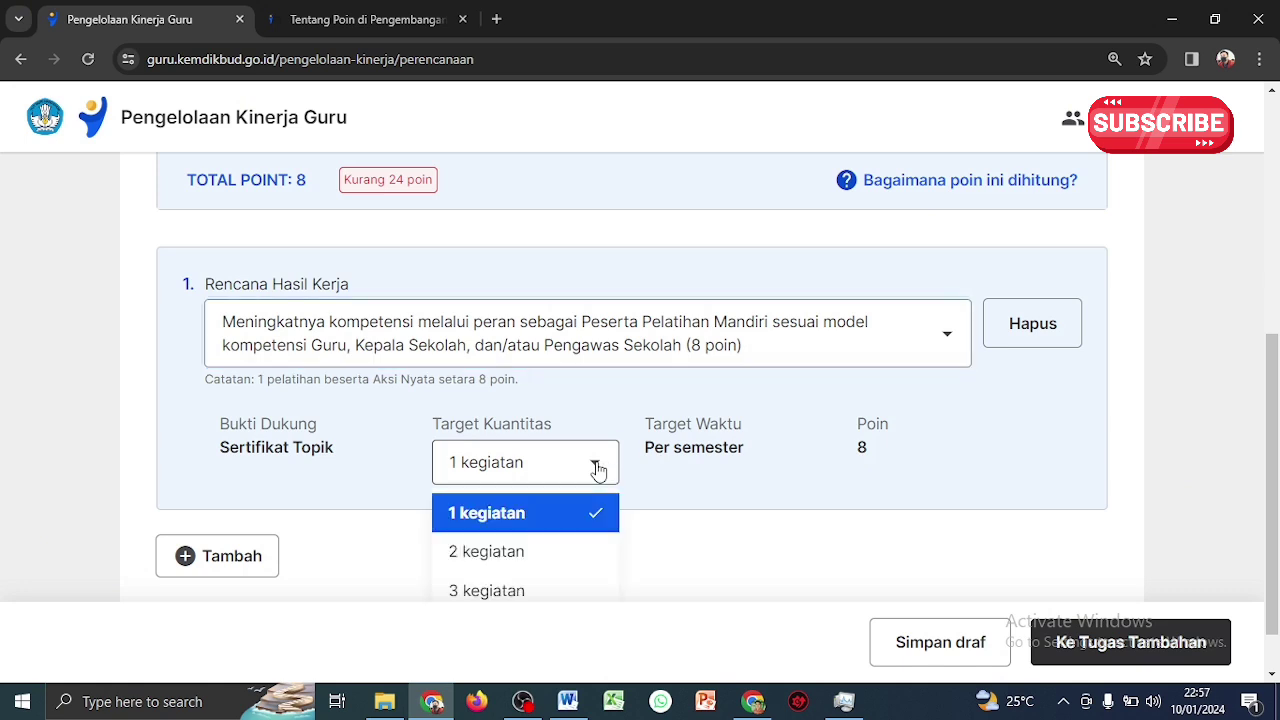
scroll(1272, 362, down, 1)
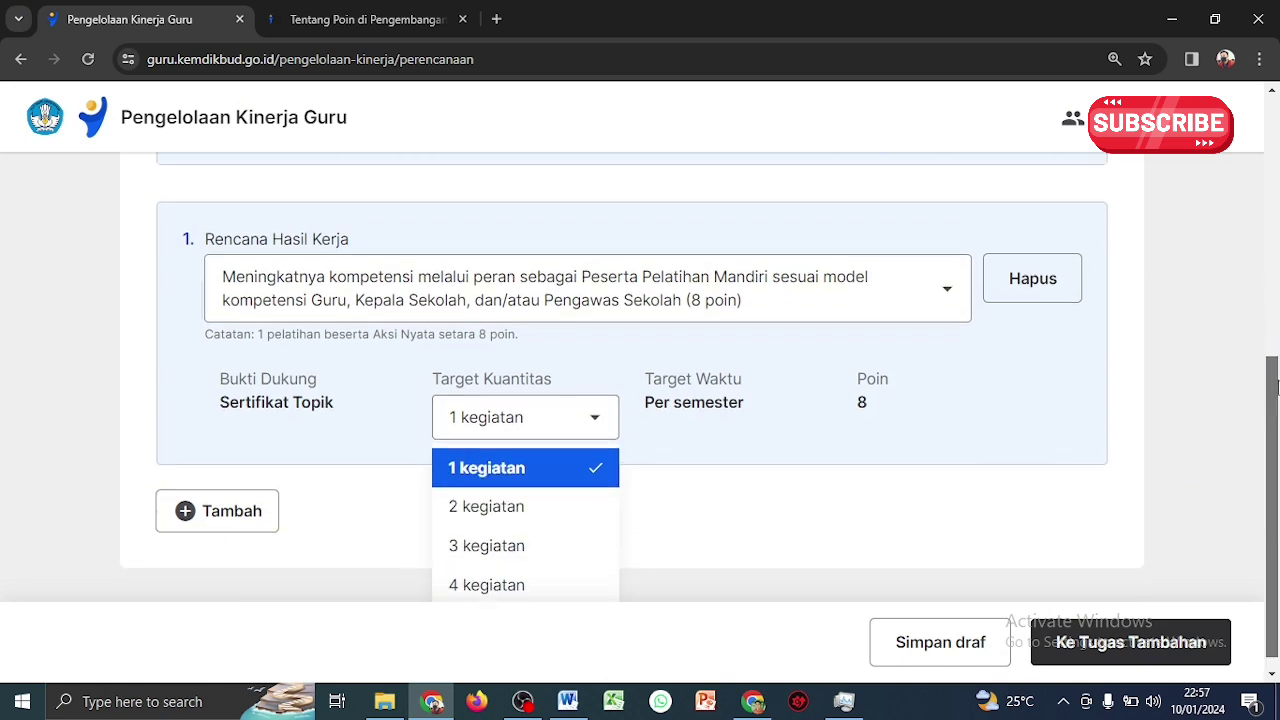
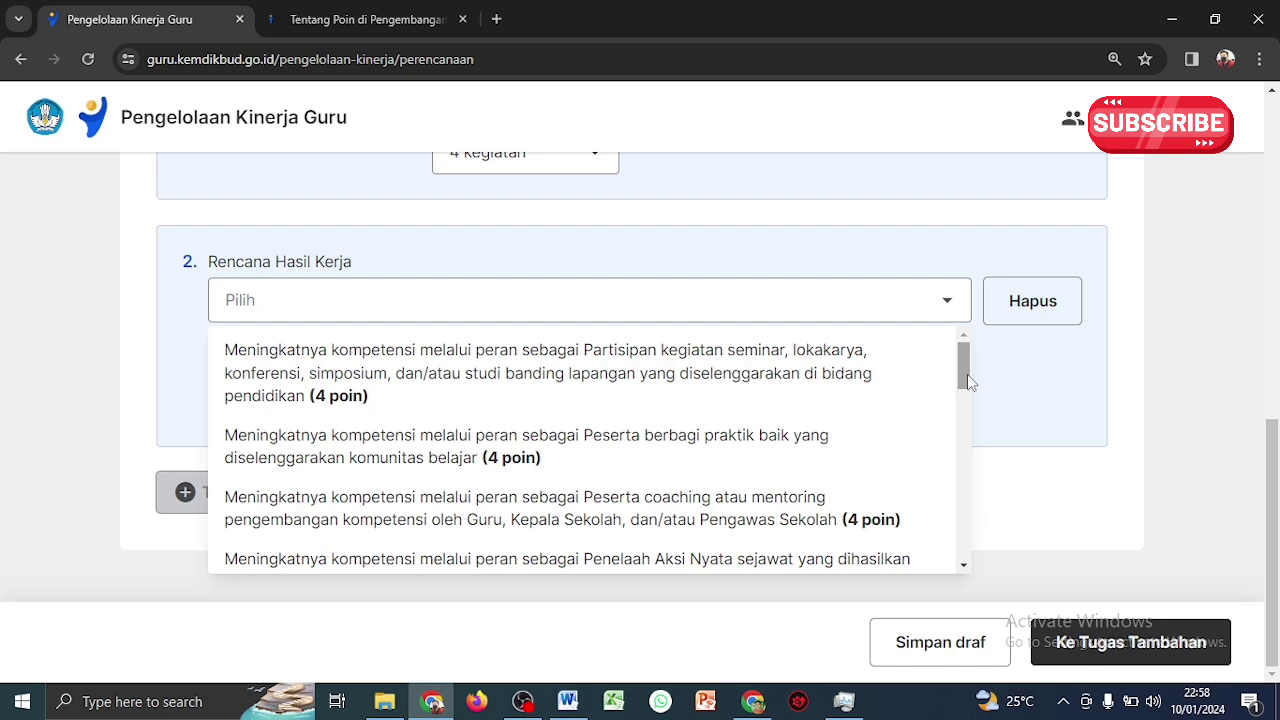
Choose Peserta berbagi praktik baik from komunitas belajar as the second Rencana Hasil Kerja, set its target to 2 kegiatan, and check the total points
click(495, 446)
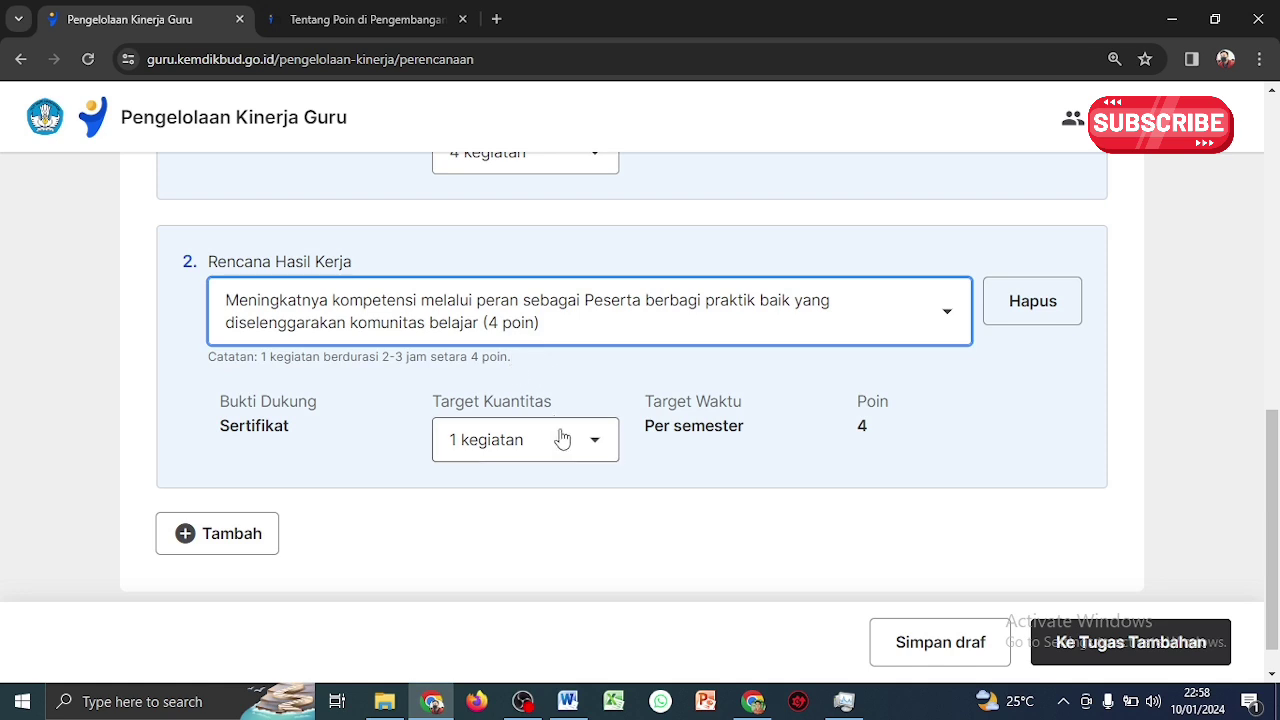
click(588, 450)
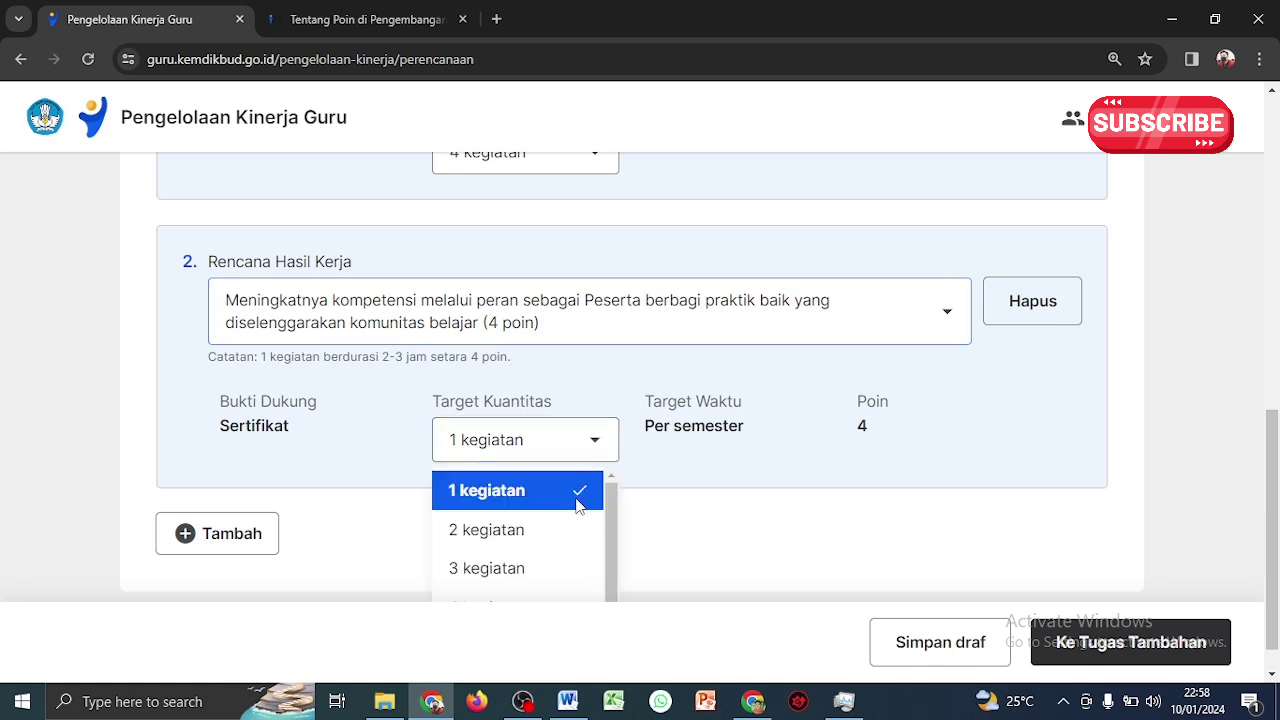
click(555, 530)
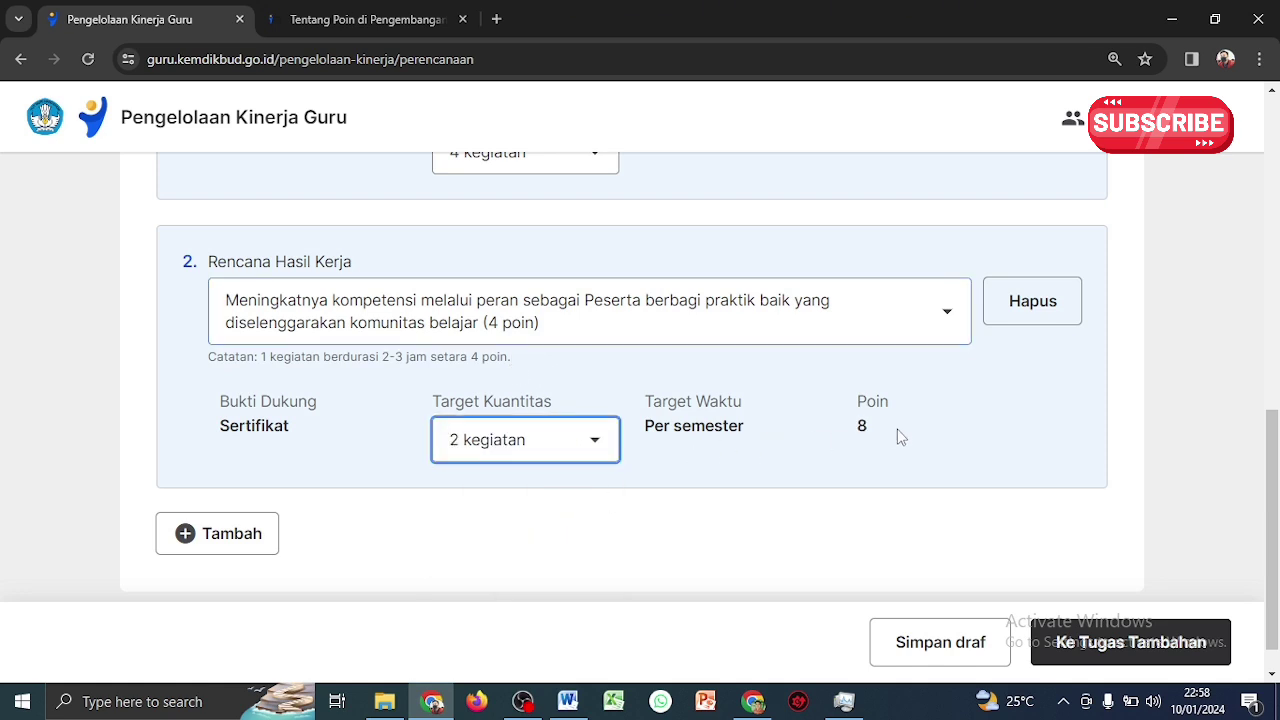
drag(1273, 440, 1277, 255)
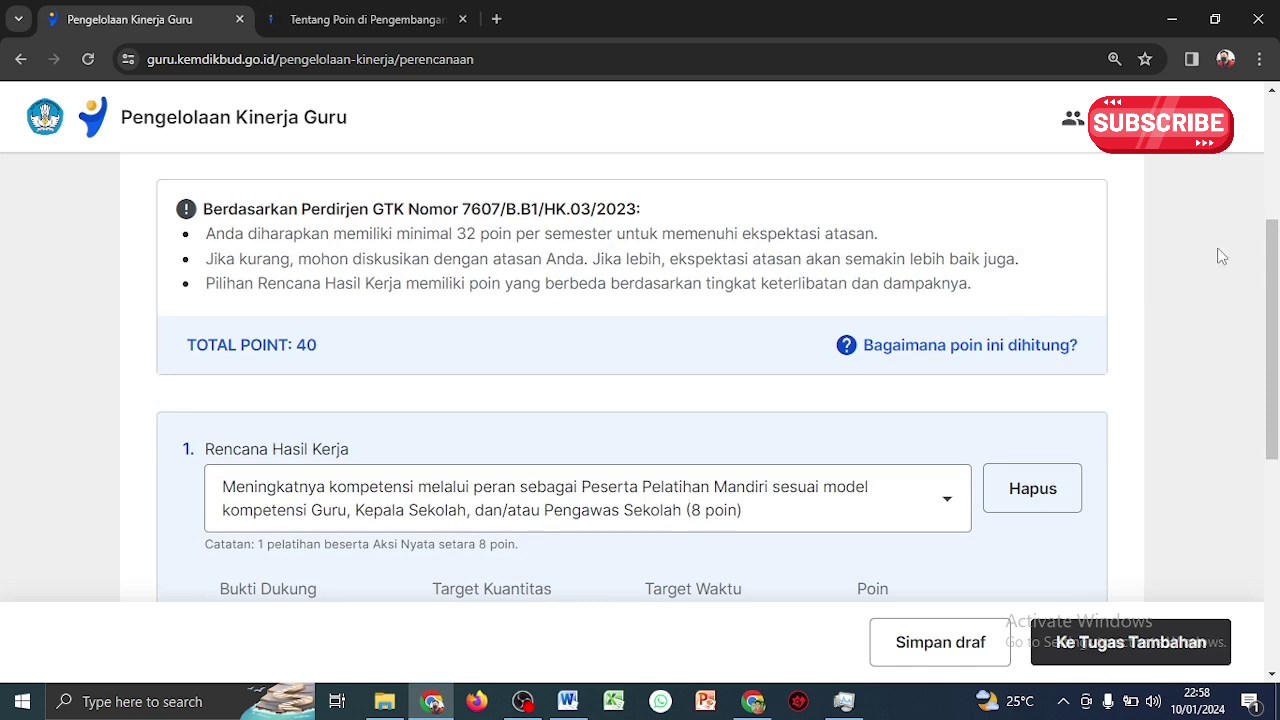
drag(1276, 312, 1277, 505)
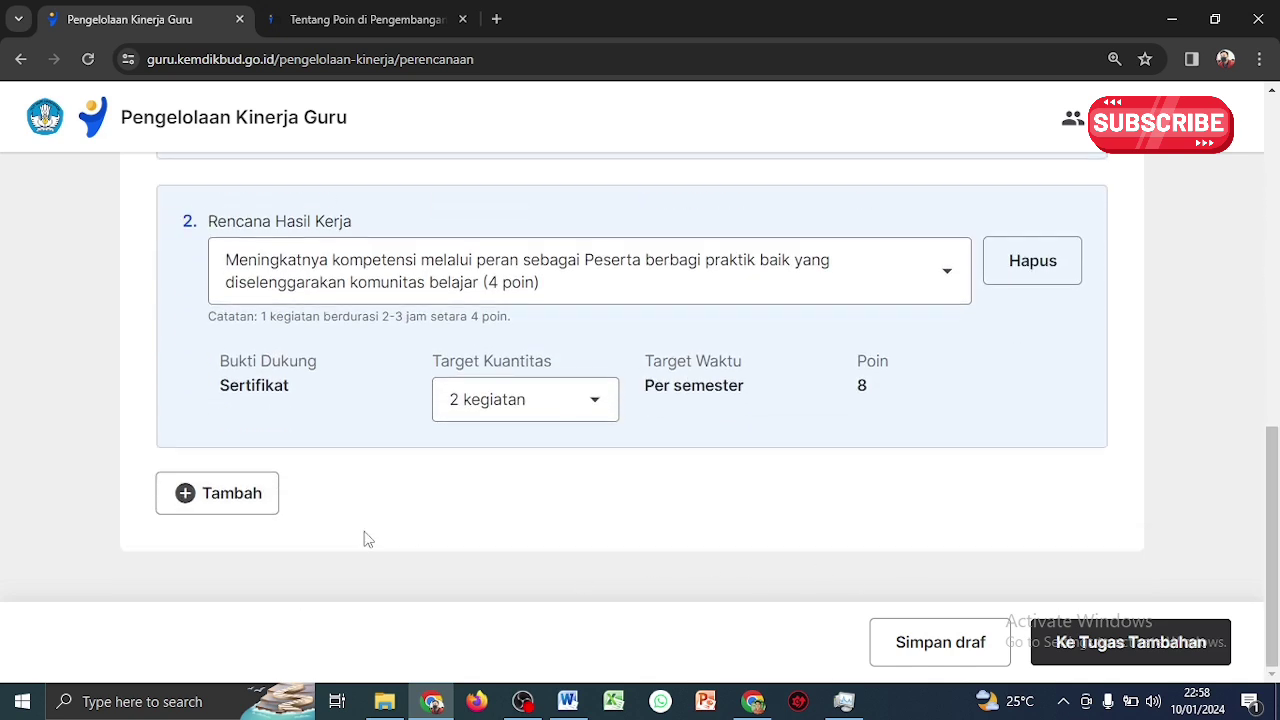
Add a third Rencana Hasil Kerja and choose Peserta kegiatan pelatihan atau bimbingan teknis yang memperoleh sertifikat
click(256, 493)
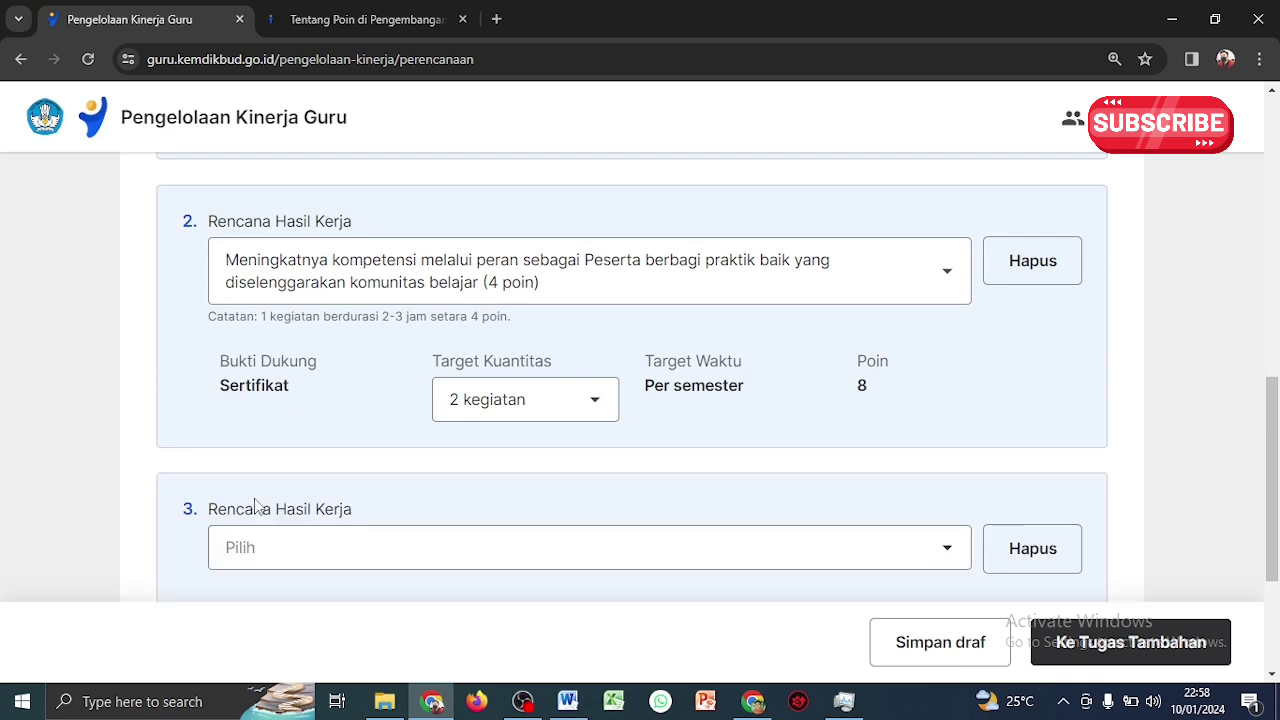
drag(1277, 435, 1277, 518)
click(951, 309)
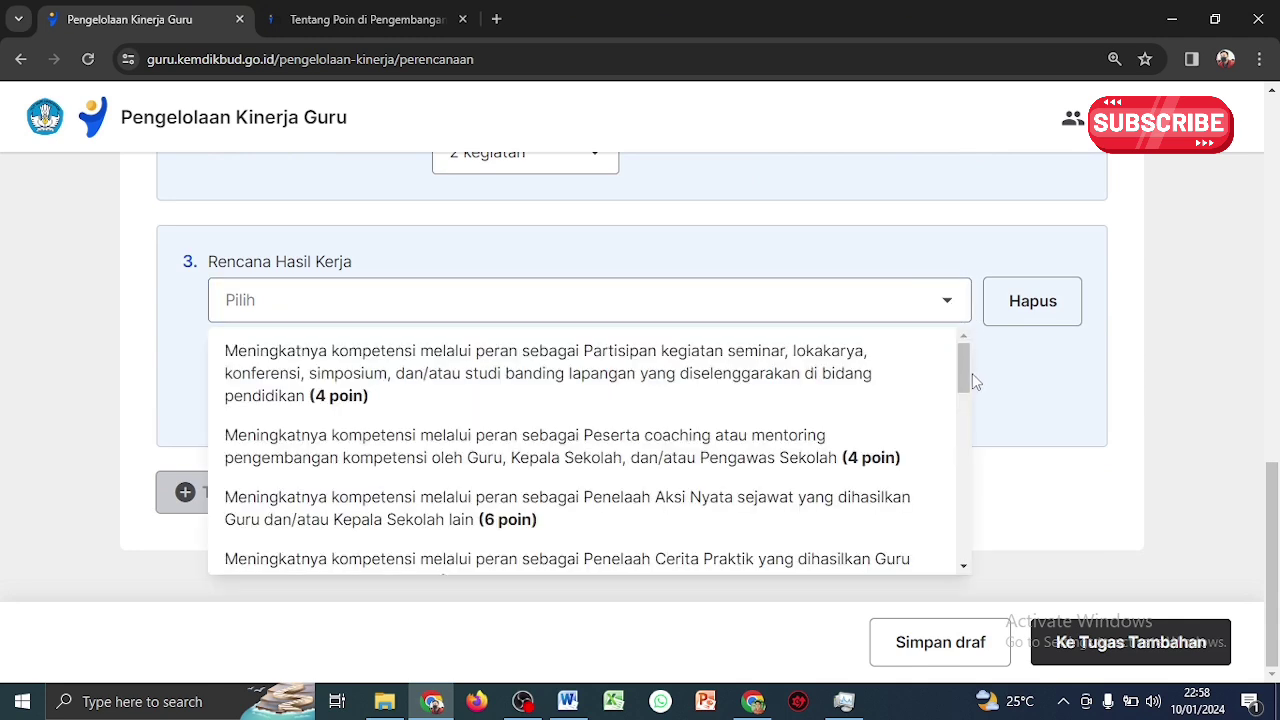
drag(972, 373, 981, 463)
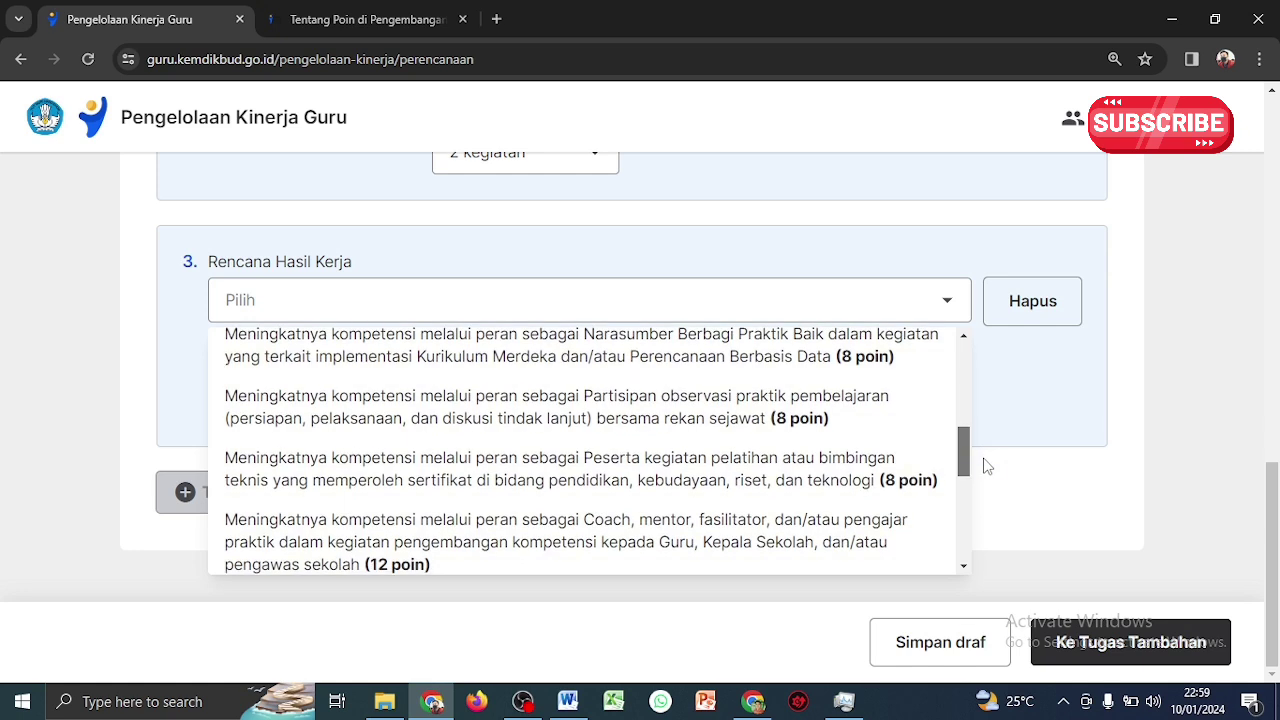
click(668, 481)
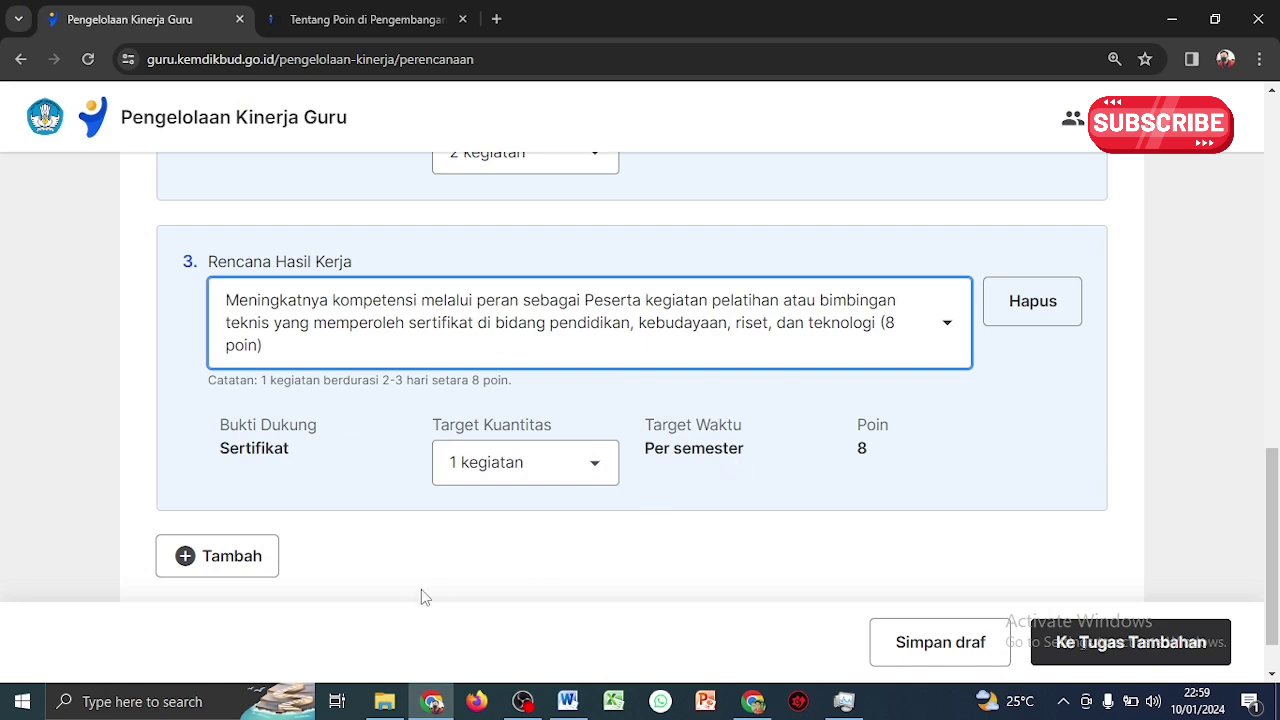
Add a fourth Rencana Hasil Kerja, look through its options and choose Partisipan observasi praktik pembelajaran bersama rekan sejawat
click(251, 569)
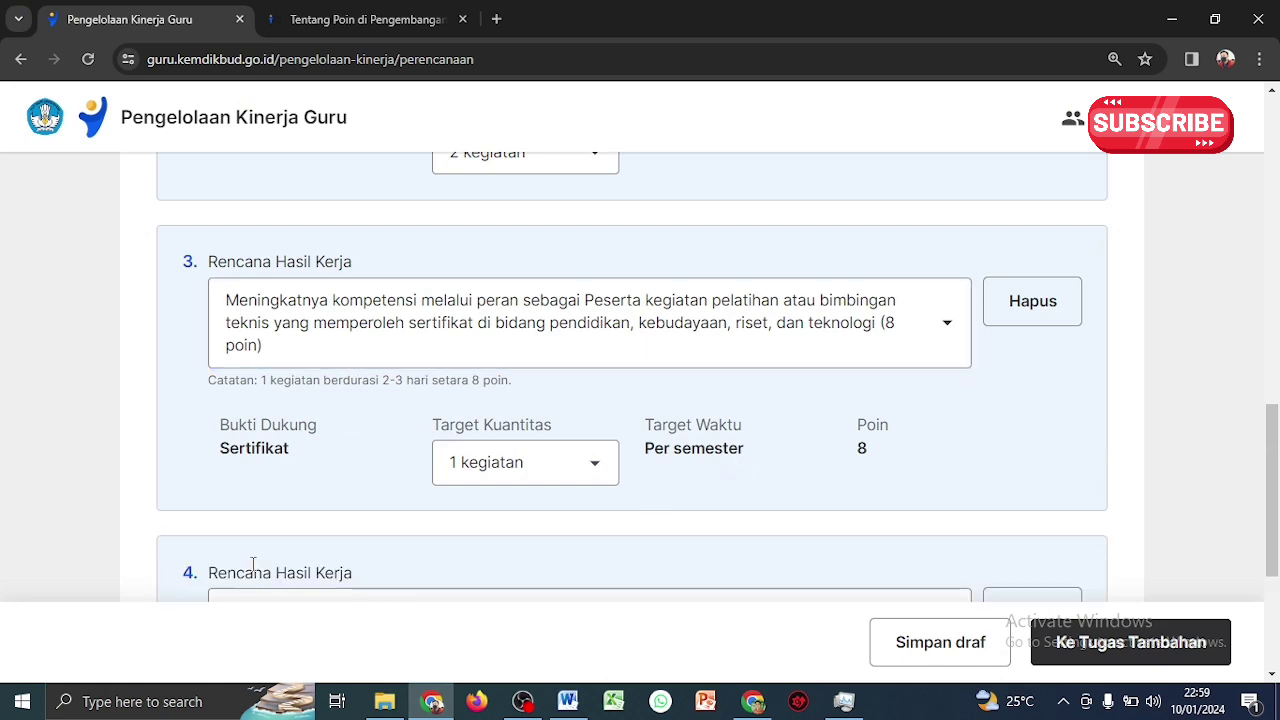
double_click(1240, 463)
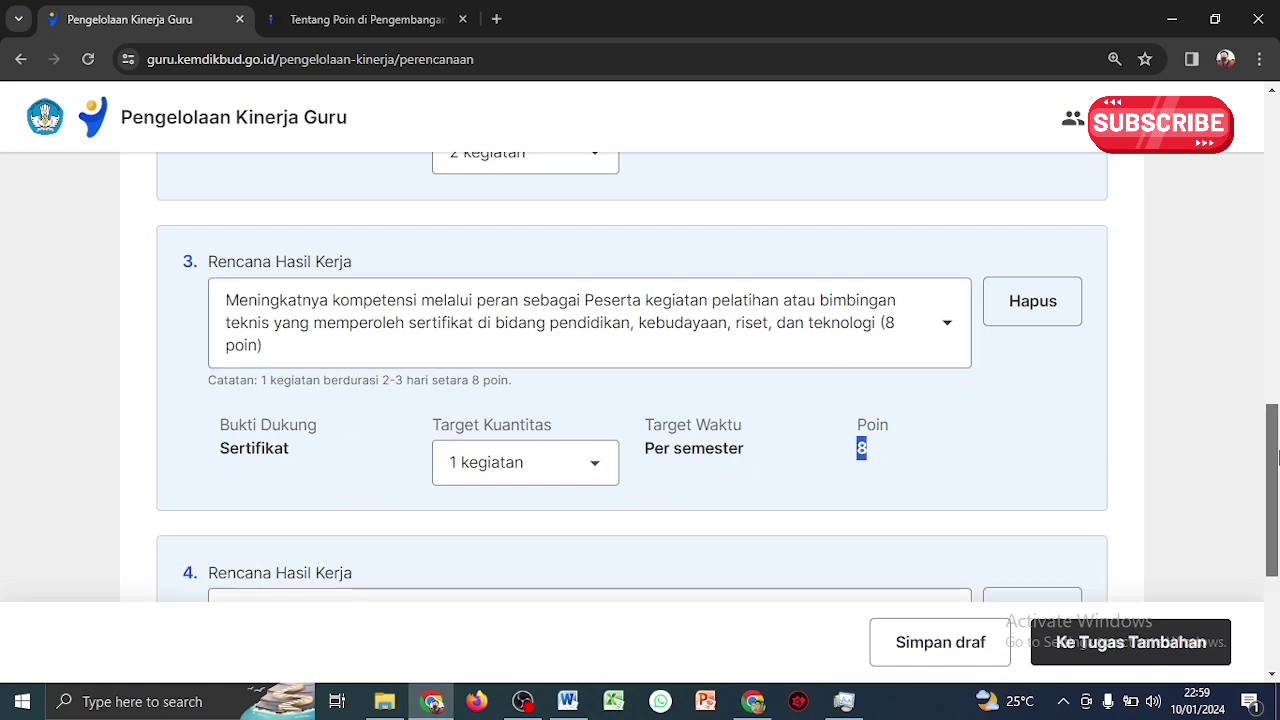
scroll(1278, 505, down, 2)
click(954, 449)
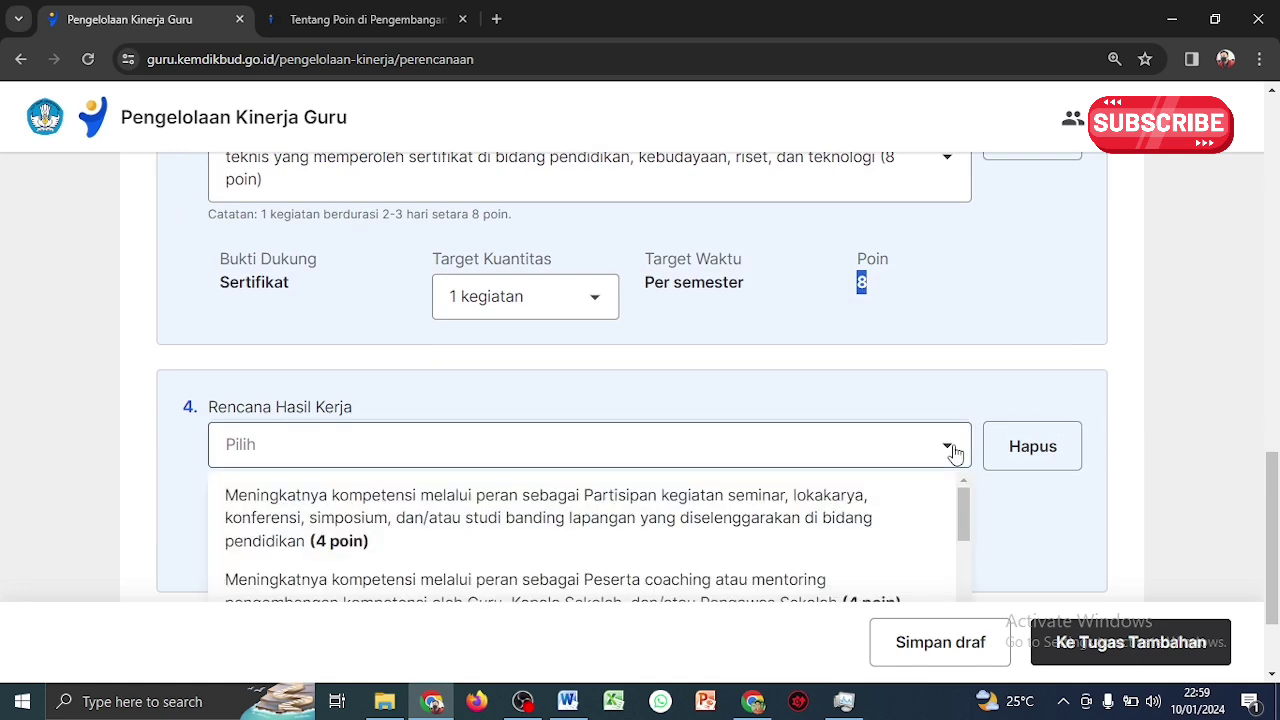
scroll(1277, 515, down, 2)
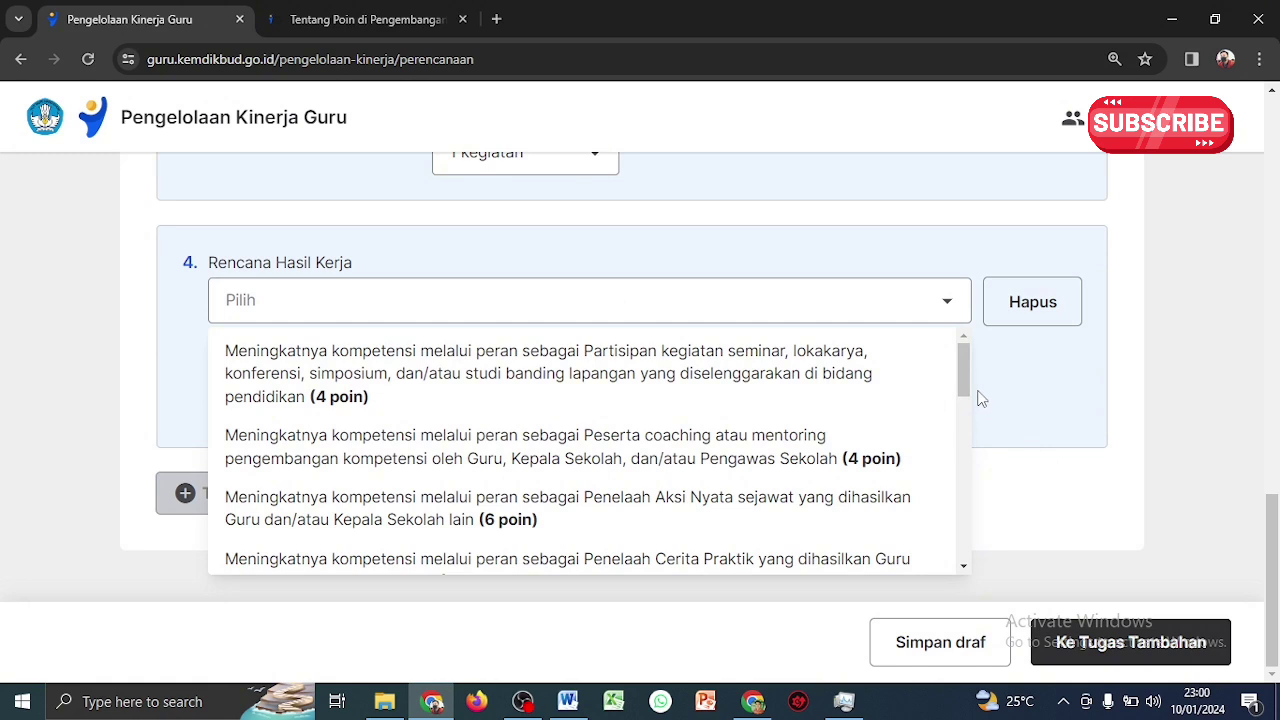
drag(960, 390, 983, 567)
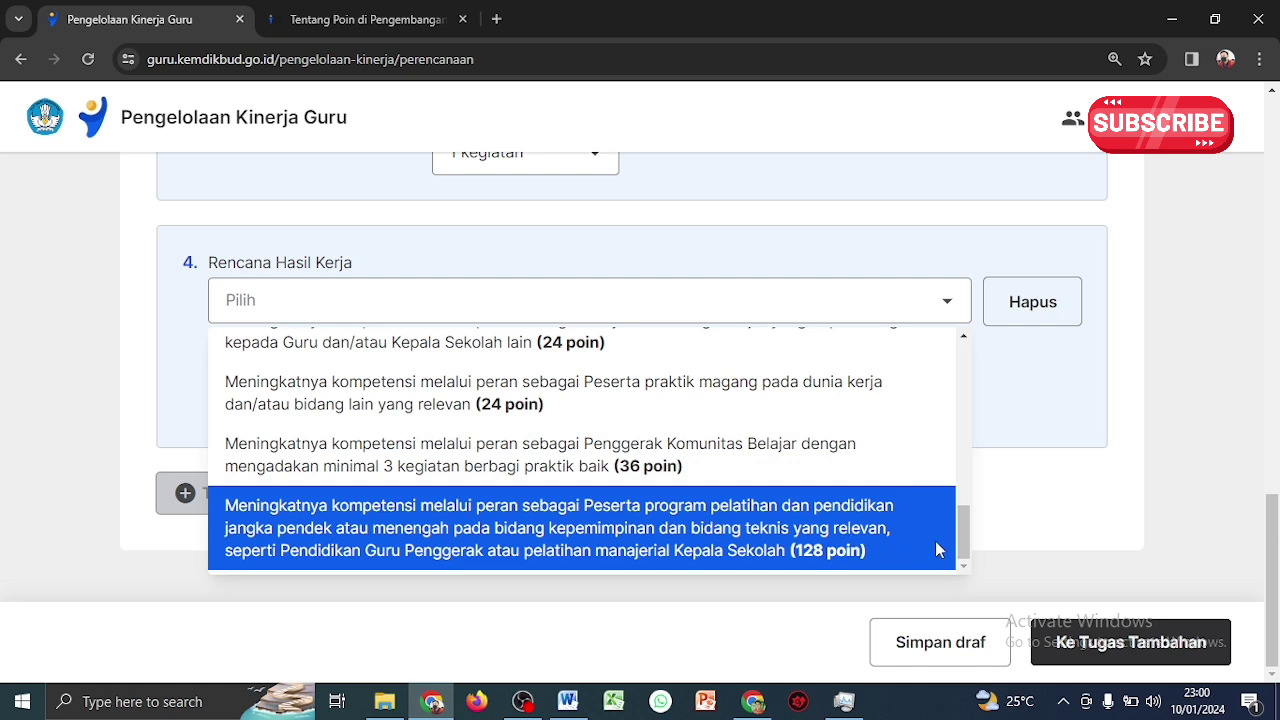
drag(966, 548, 972, 484)
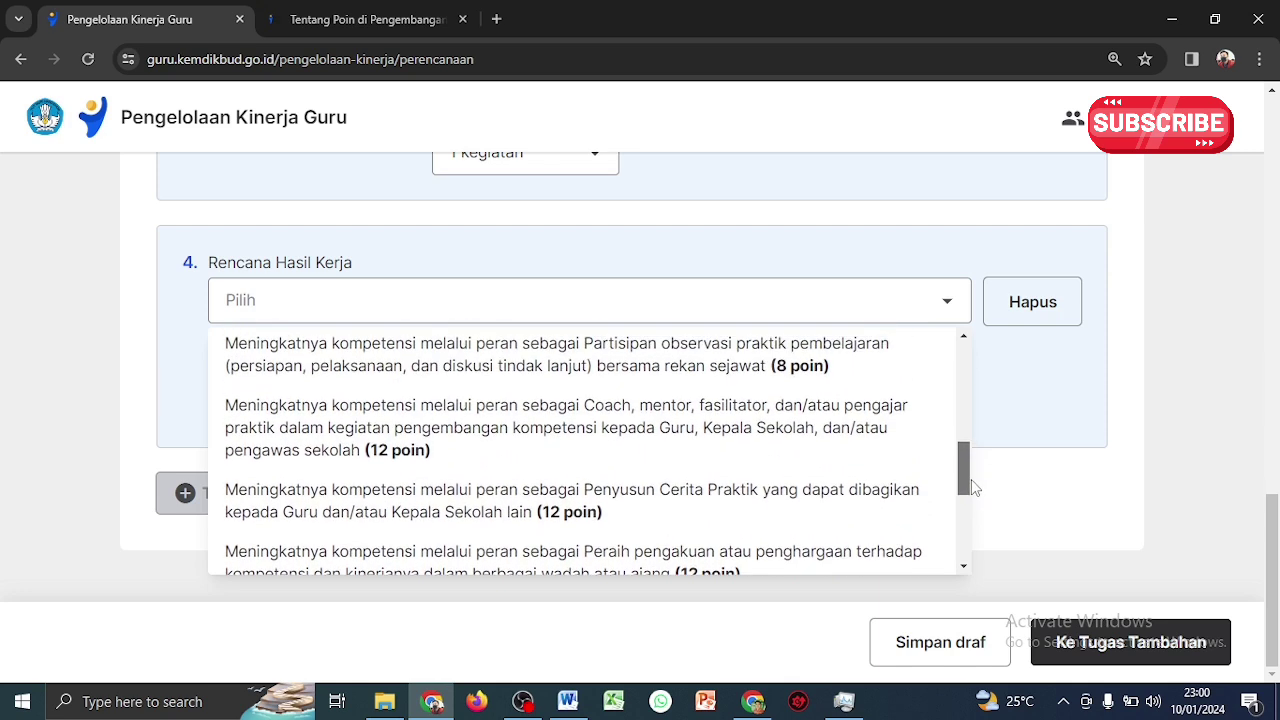
drag(972, 480, 972, 464)
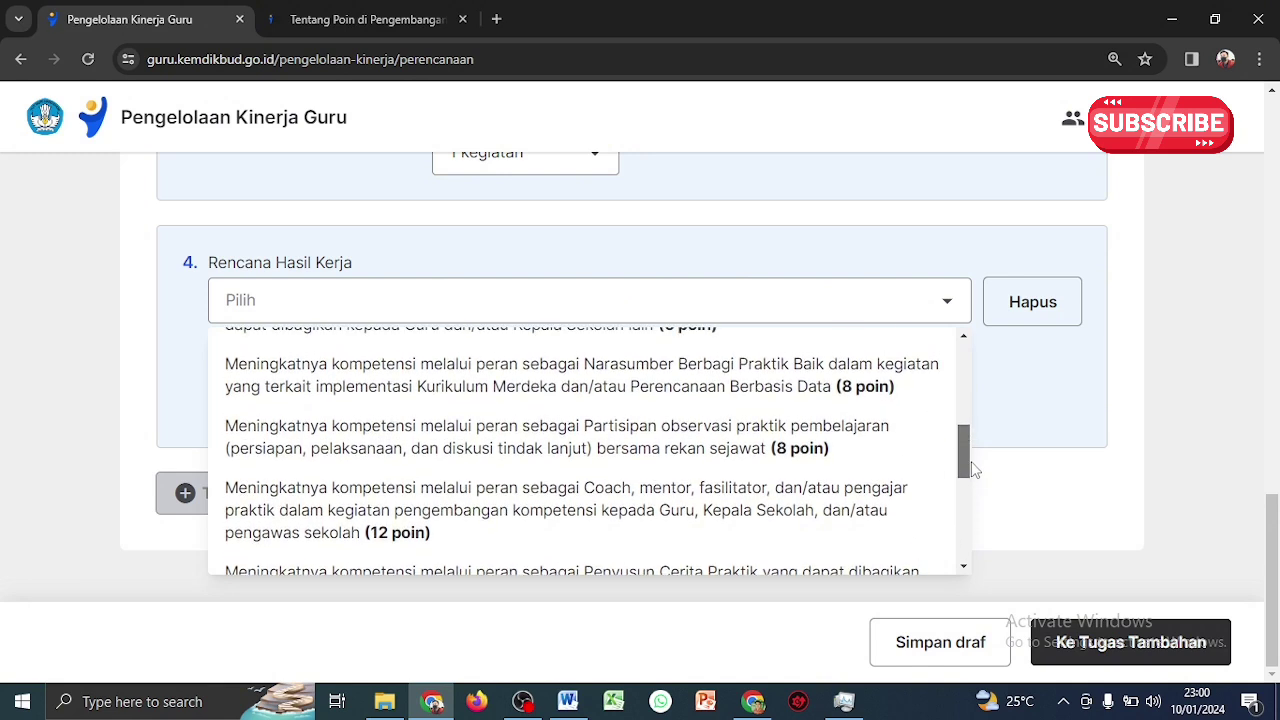
drag(972, 468, 971, 455)
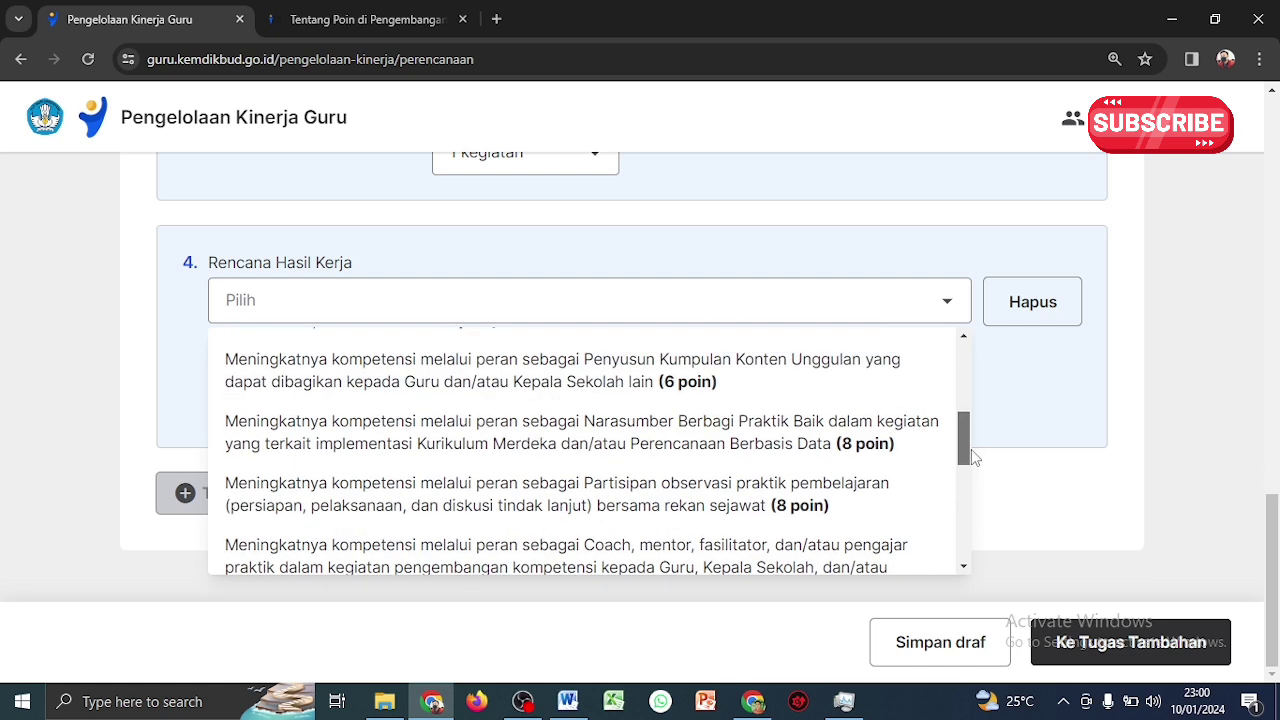
drag(973, 456, 973, 464)
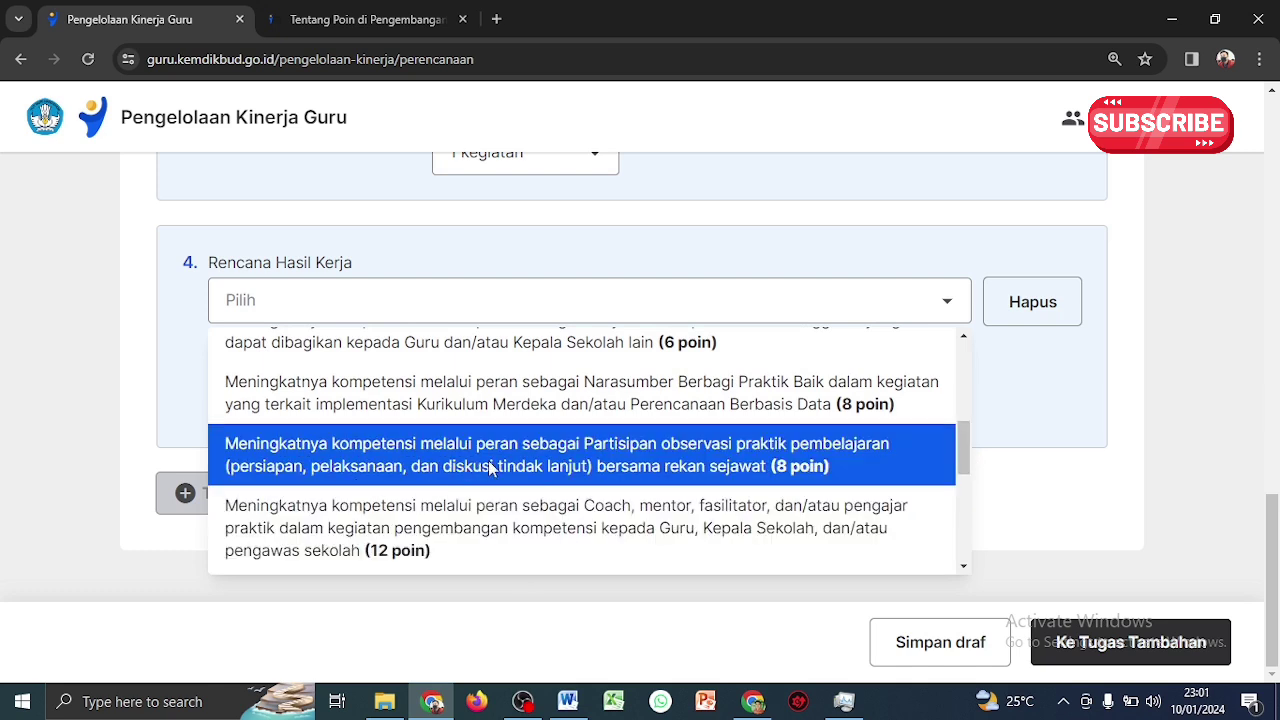
click(701, 460)
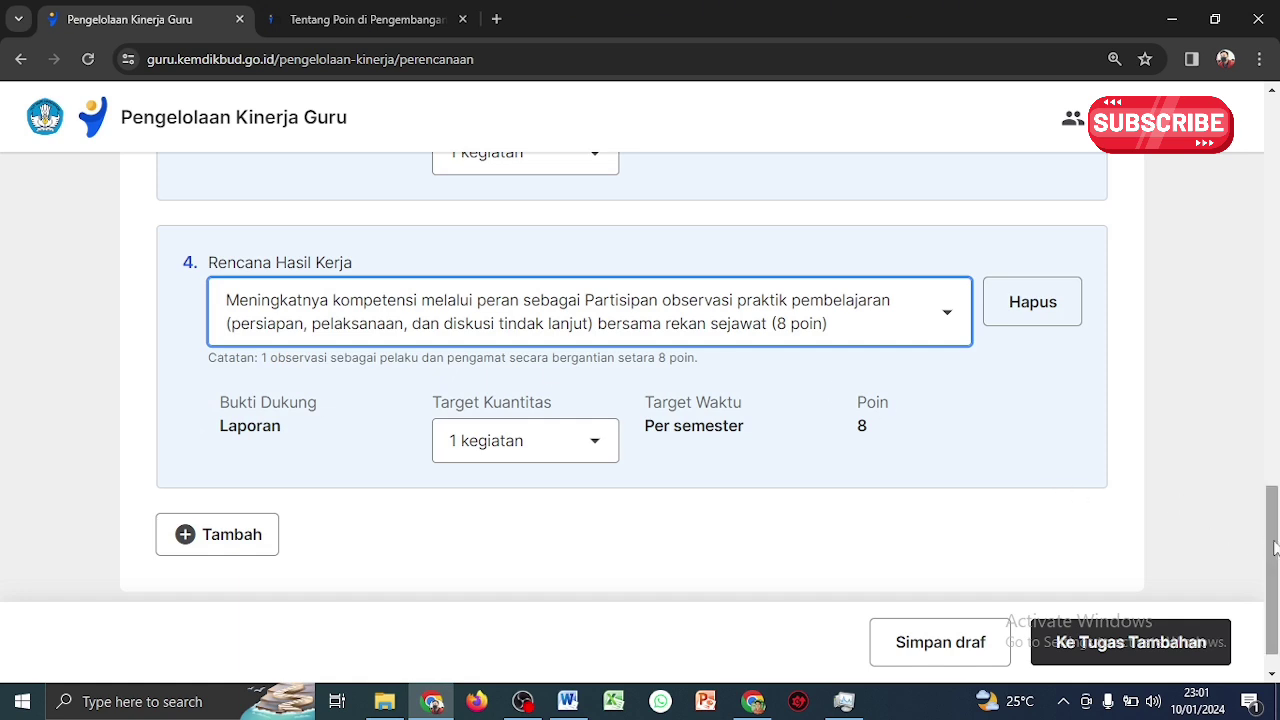
Set the Target Kuantitas of the fourth Rencana Hasil Kerja to 2 kegiatan
mouse_move(1271, 543)
mouse_down()
mouse_move(1277, 499)
mouse_move(1277, 527)
mouse_up()
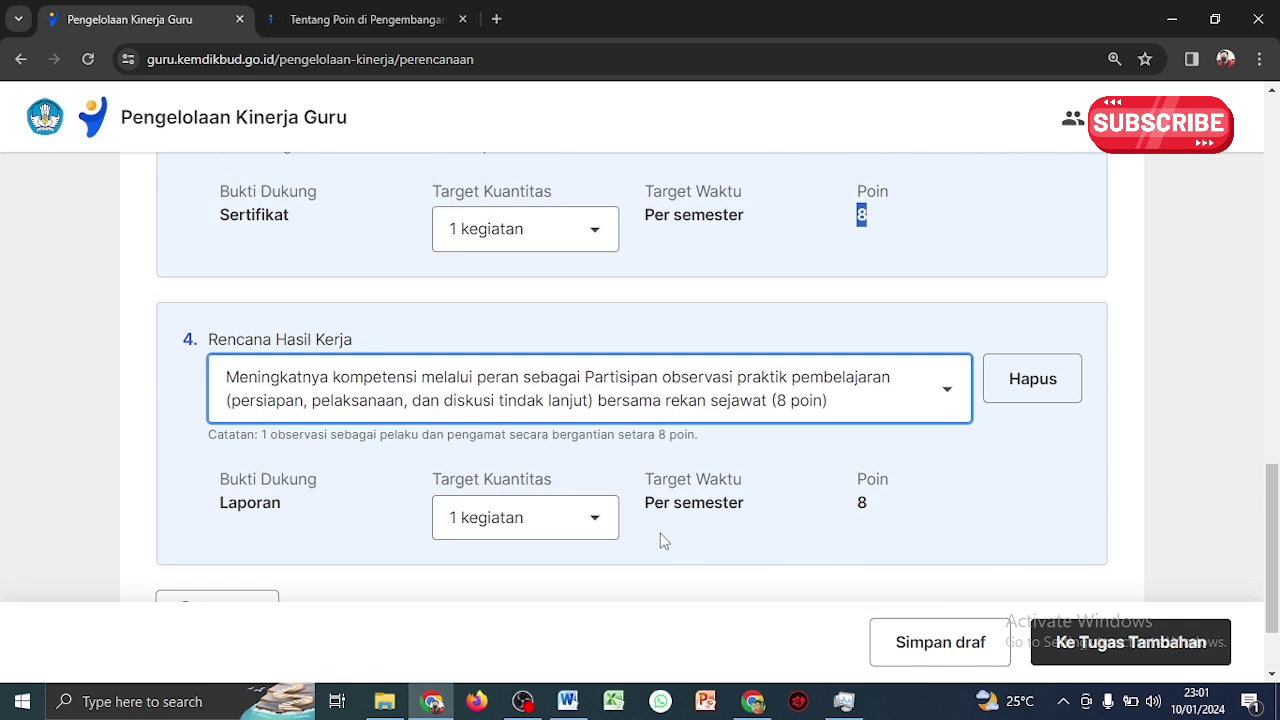
click(590, 528)
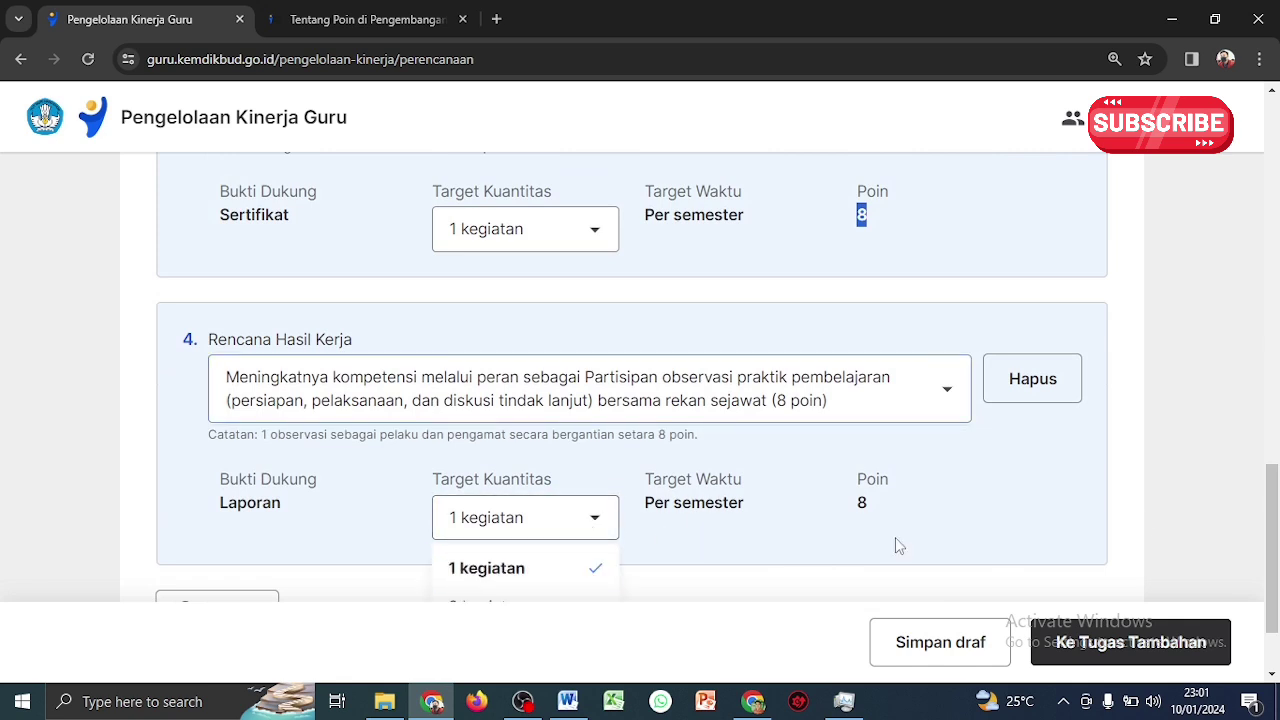
scroll(1277, 533, down, 1)
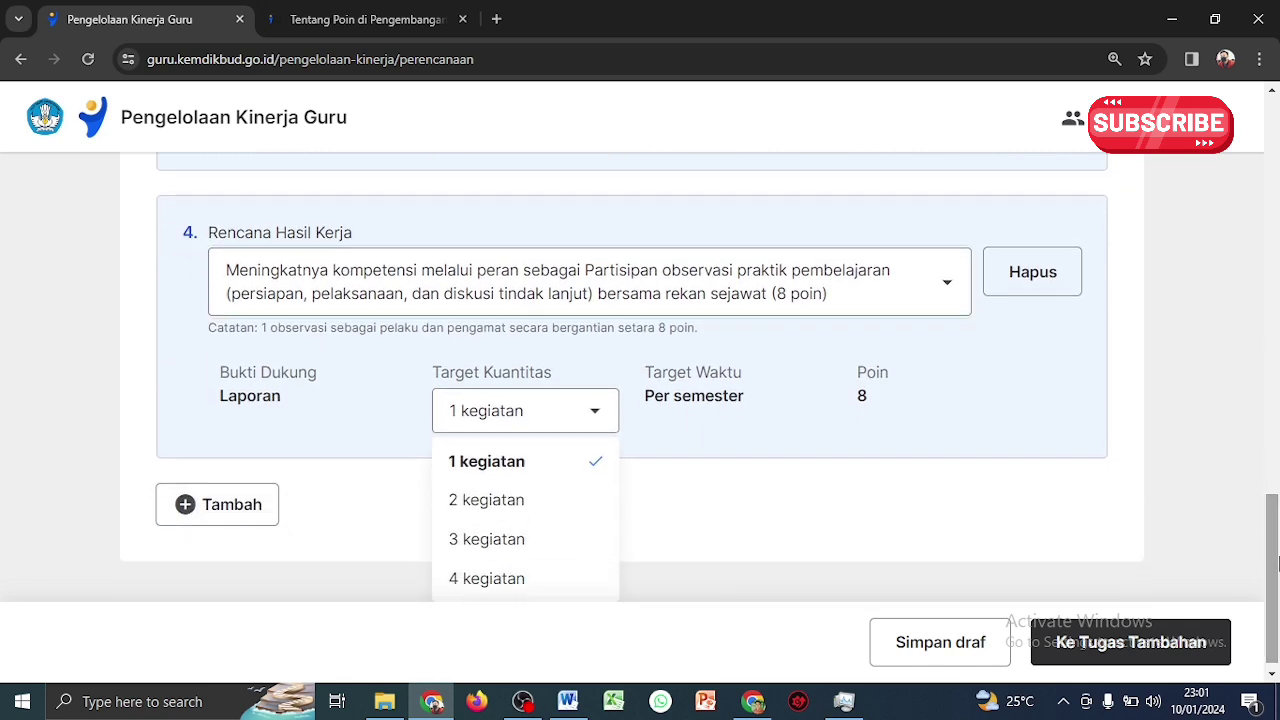
click(527, 498)
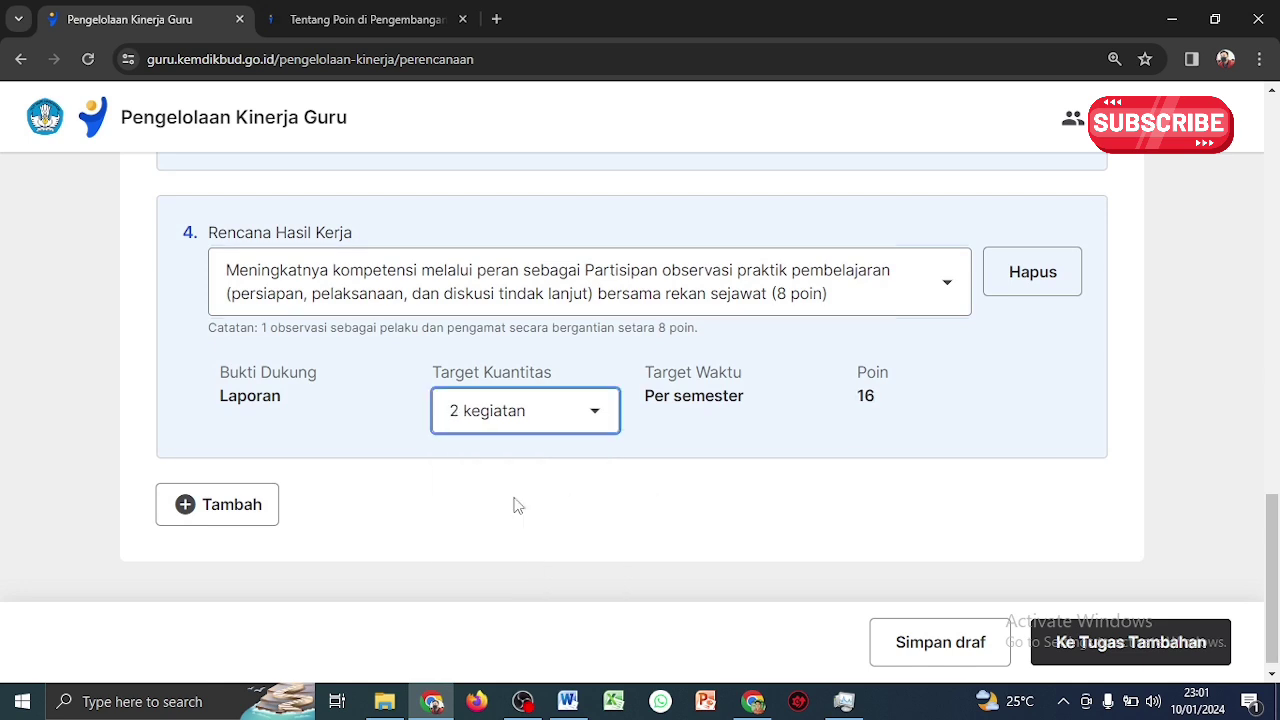
Check the total points for Pengembangan Kompetensi and continue to the optional Tugas Tambahan section
drag(1268, 509, 1275, 256)
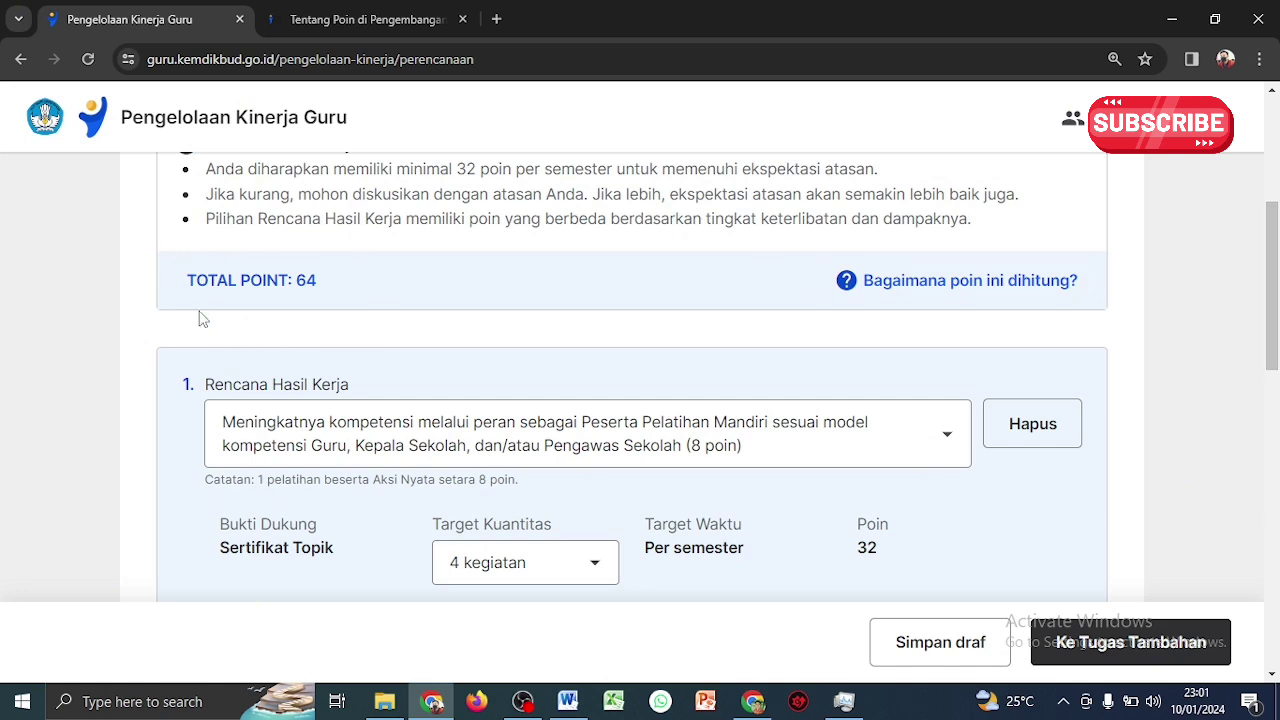
drag(1272, 274, 1277, 541)
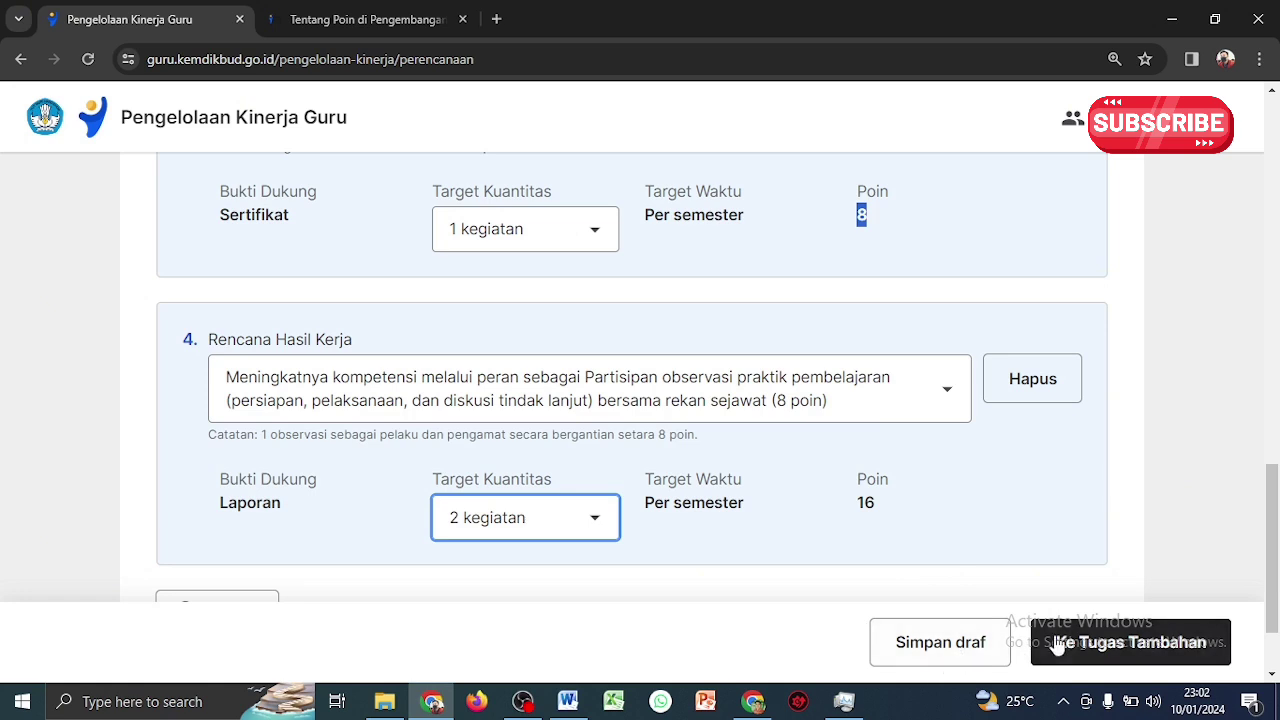
click(1095, 645)
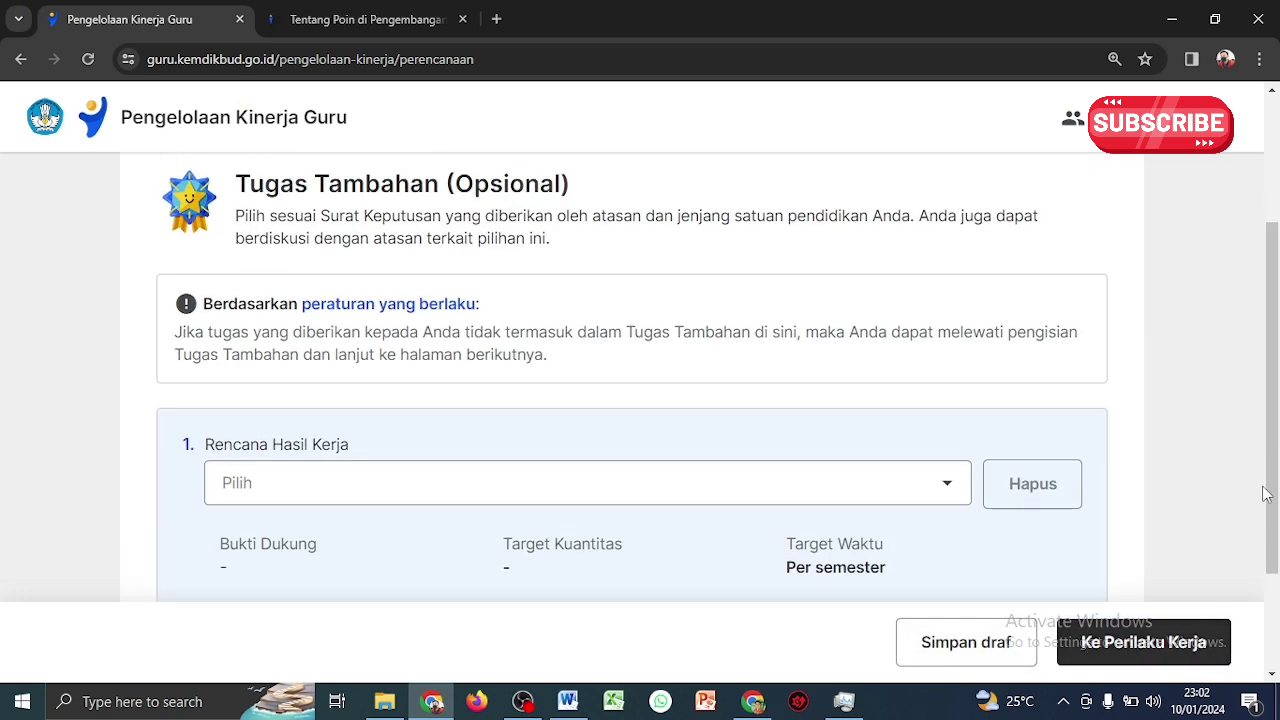
scroll(1278, 328, up, 2)
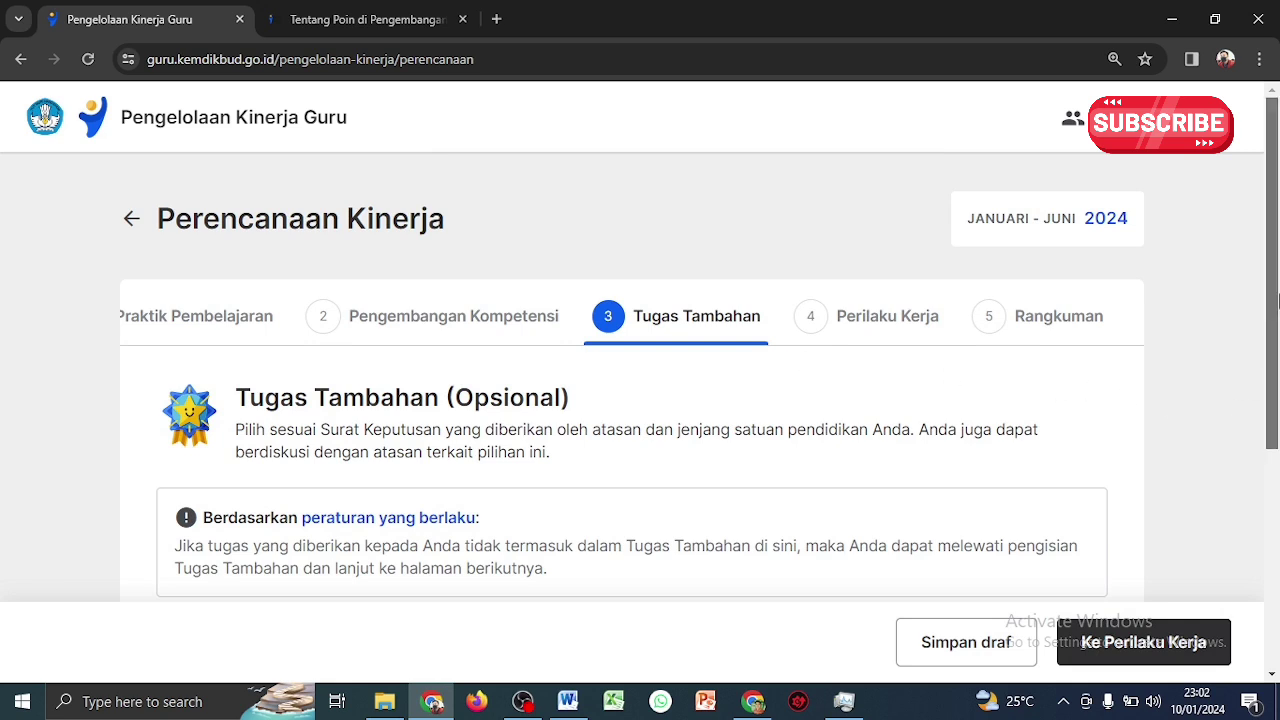
Look through the Tugas Tambahan options for the first Rencana Hasil Kerja and choose the SMP, SMA, SMK task as Wali Kelas
scroll(1278, 316, down, 2)
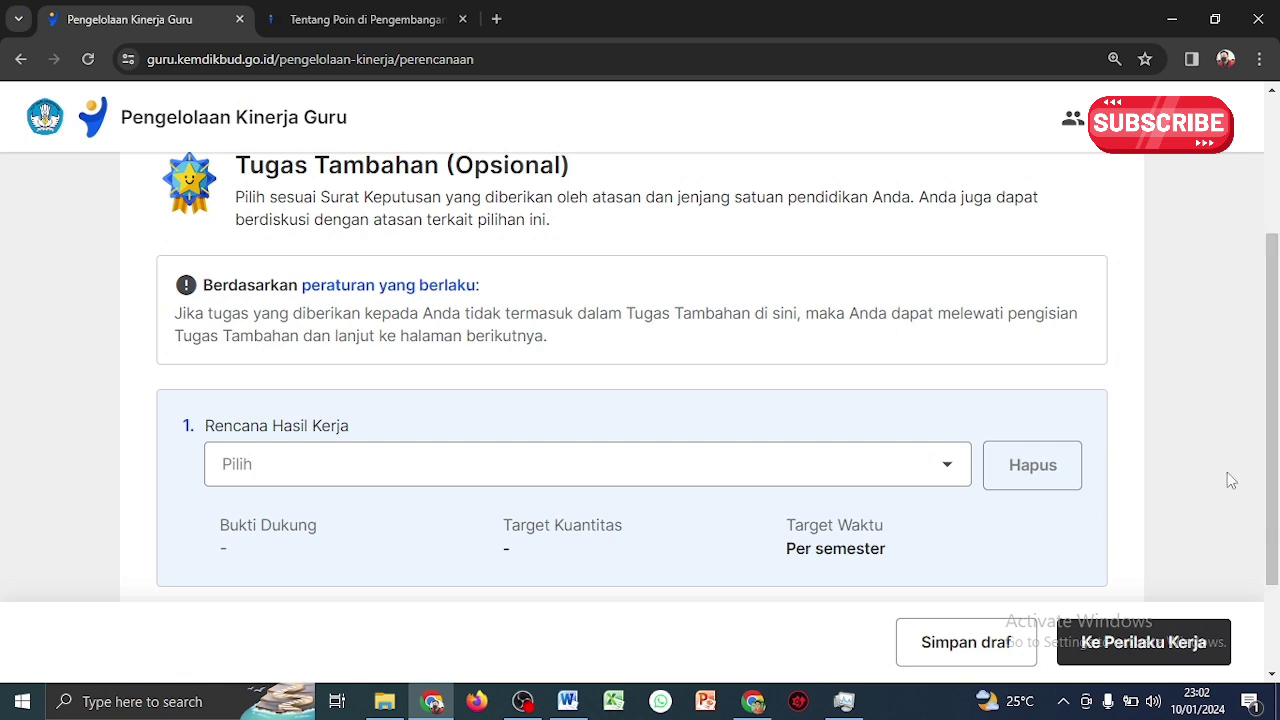
click(950, 470)
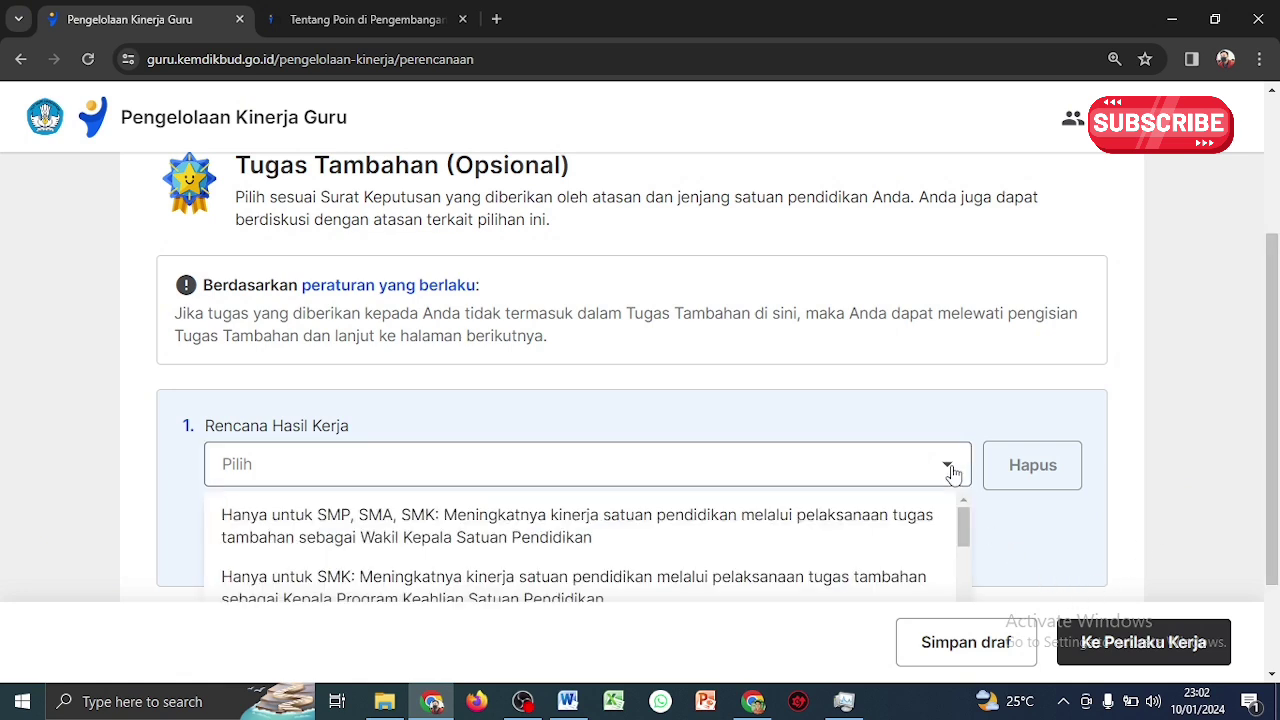
scroll(1275, 580, down, 2)
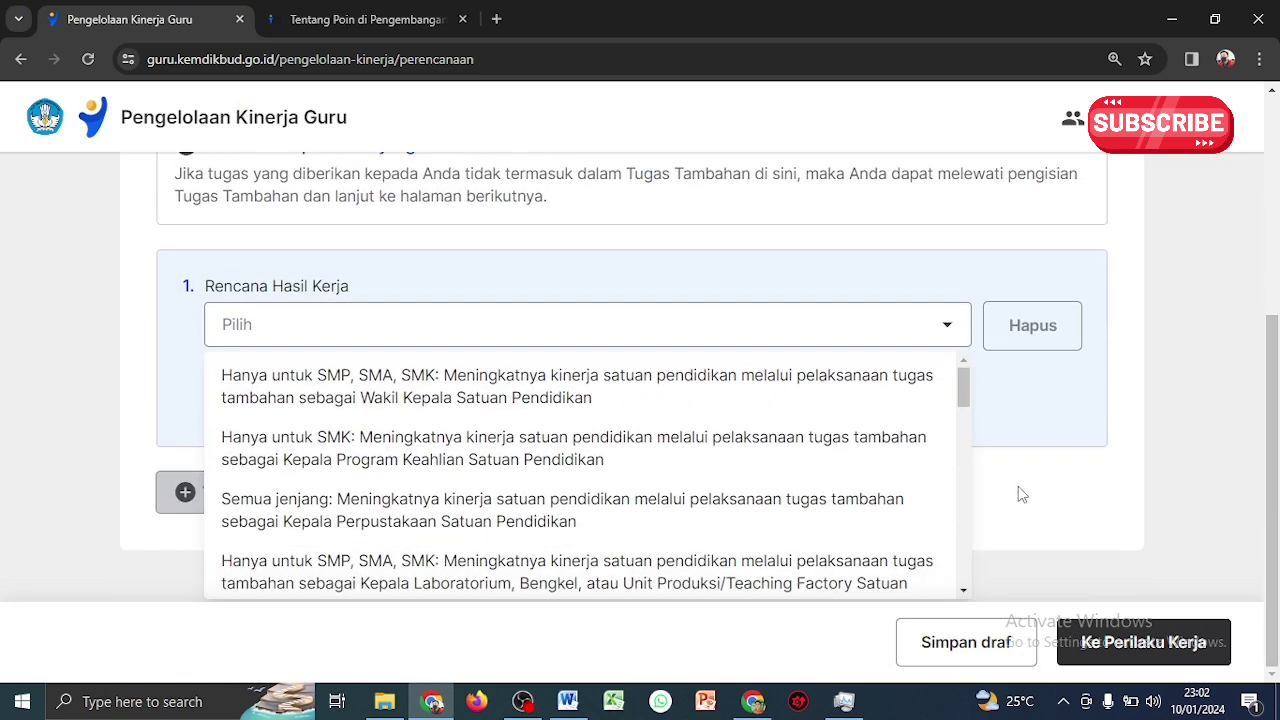
drag(965, 392, 980, 590)
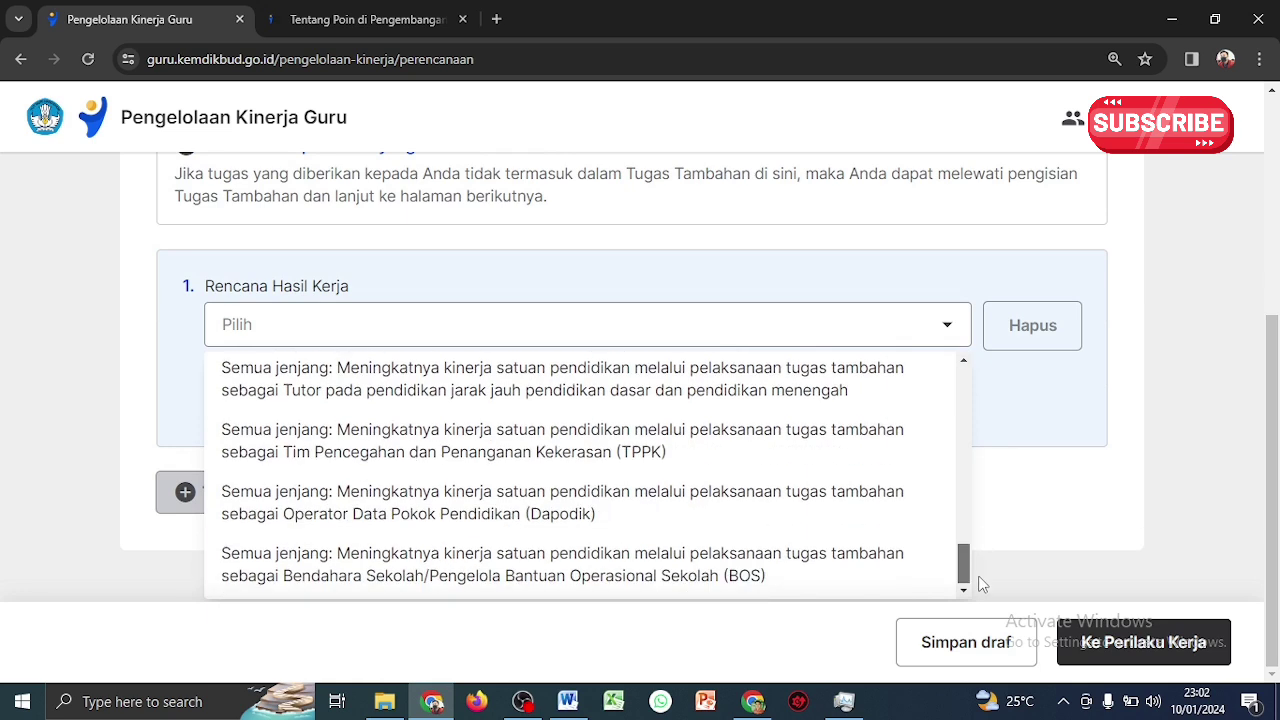
mouse_move(978, 576)
mouse_down()
mouse_move(987, 557)
mouse_move(986, 569)
mouse_up()
drag(966, 570, 980, 400)
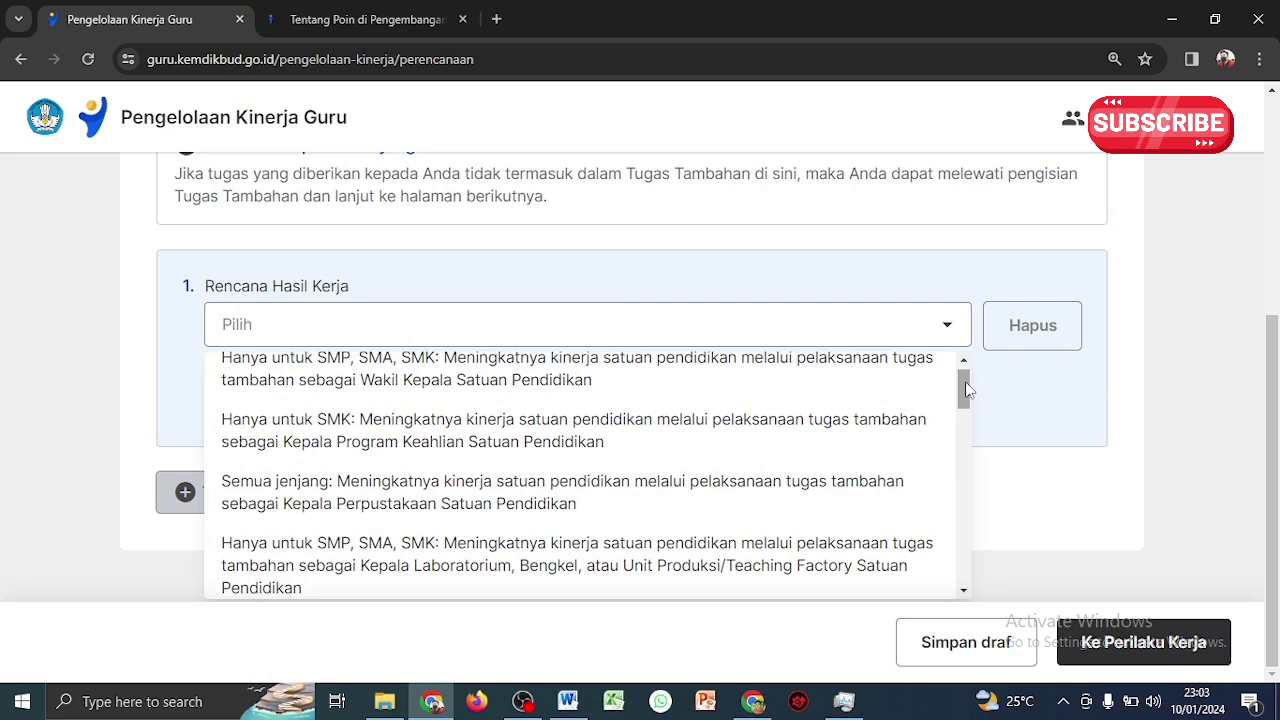
drag(966, 390, 966, 441)
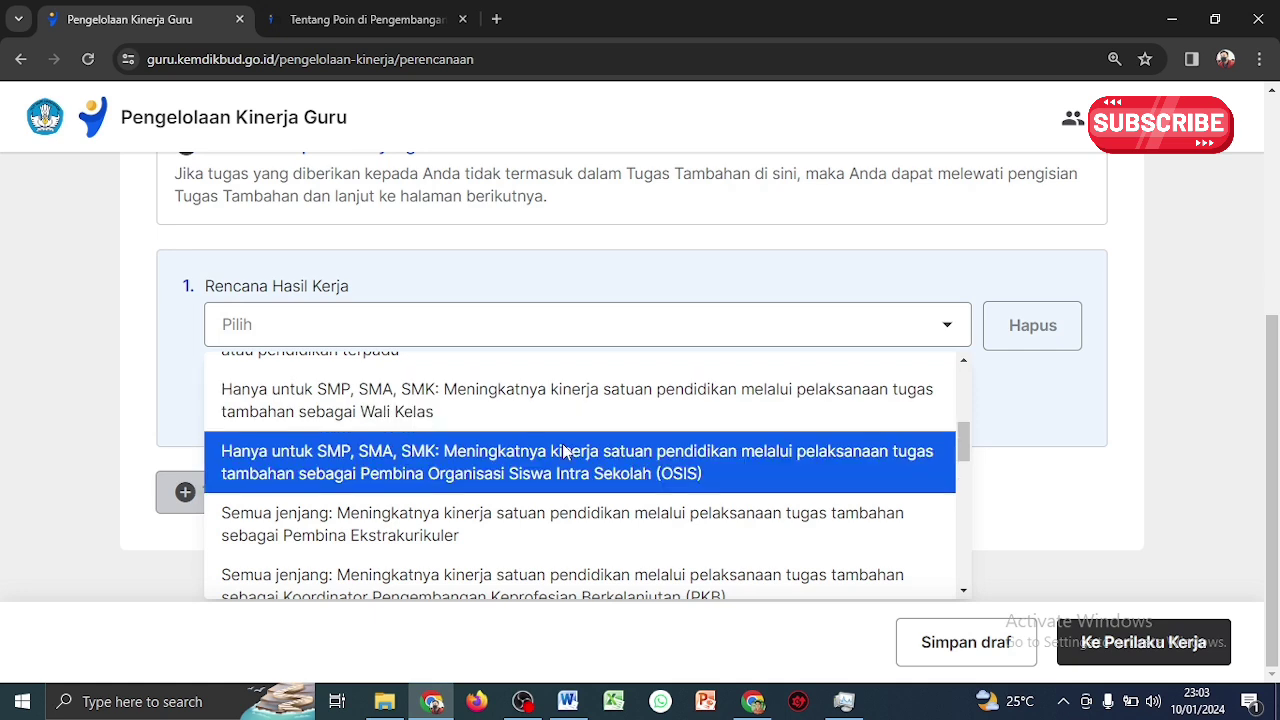
click(691, 410)
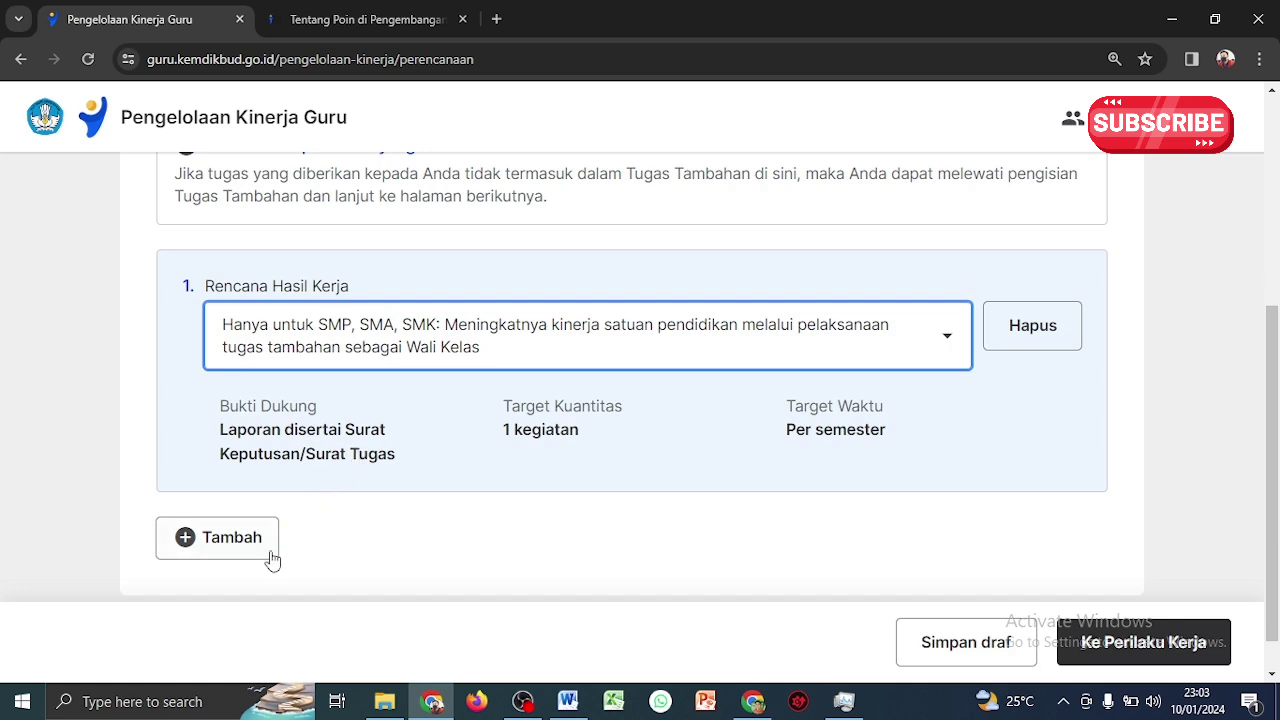
Add a second Rencana Hasil Kerja under Tugas Tambahan and choose the Semua jenjang task as Pembina Ekstrakurikuler
click(232, 538)
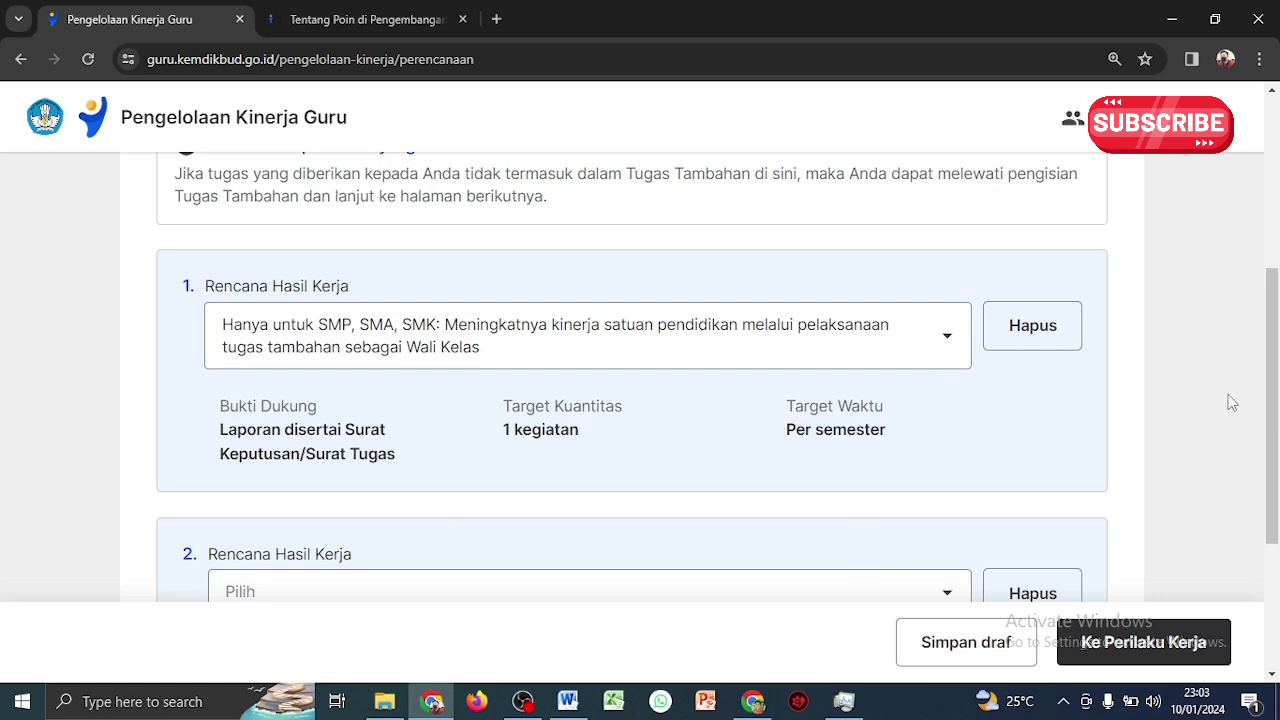
drag(1270, 400, 1197, 494)
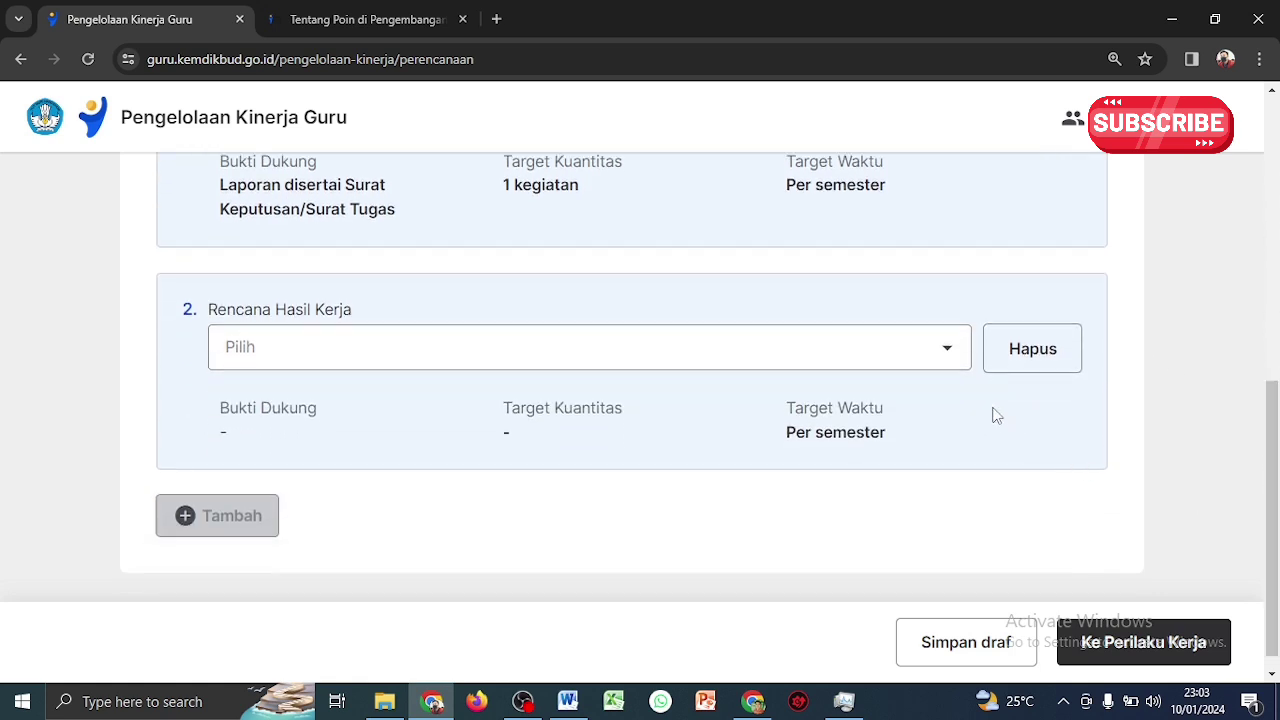
click(958, 360)
drag(969, 410, 981, 480)
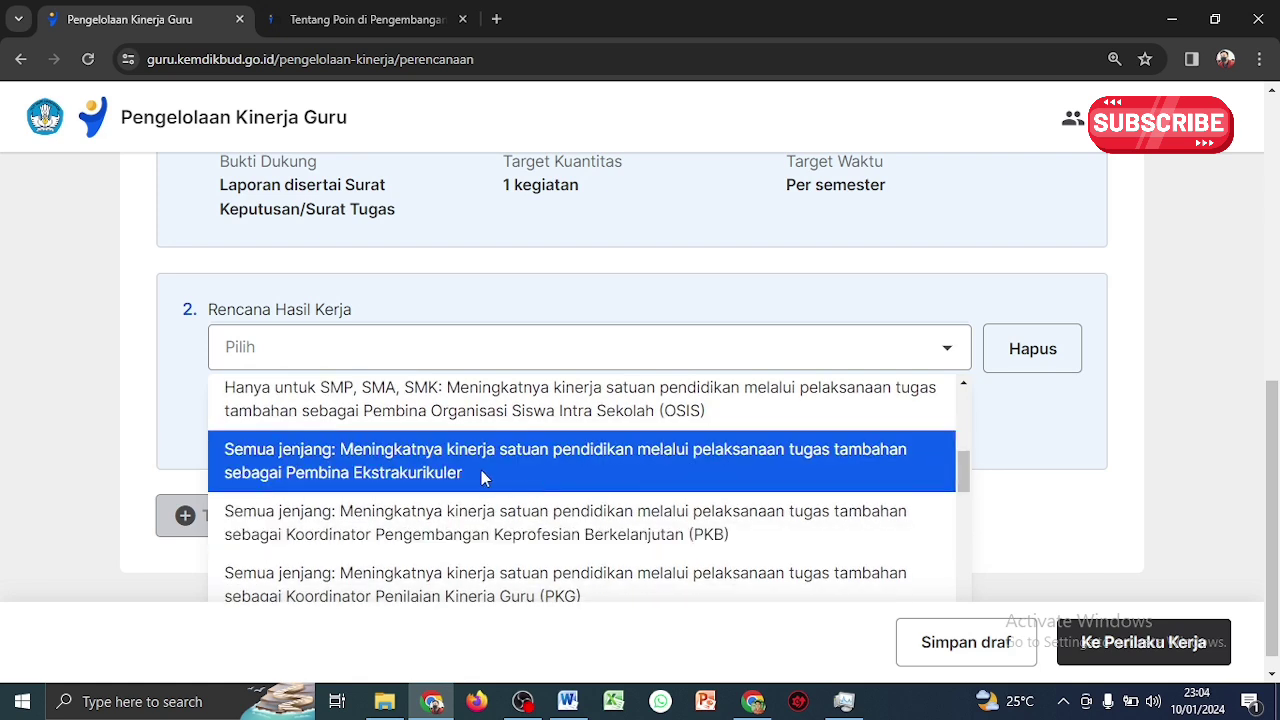
click(481, 470)
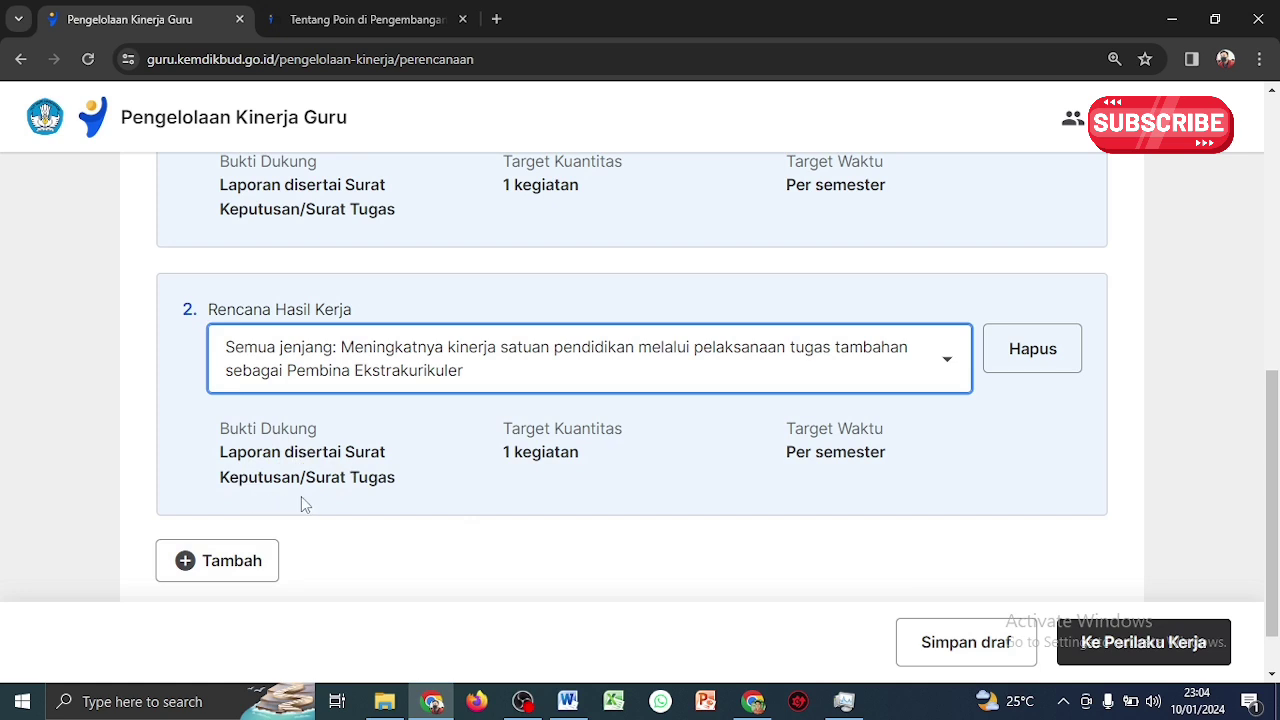
Add a third Rencana Hasil Kerja under Tugas Tambahan and choose the Semua jenjang task as Guru Piket
click(255, 562)
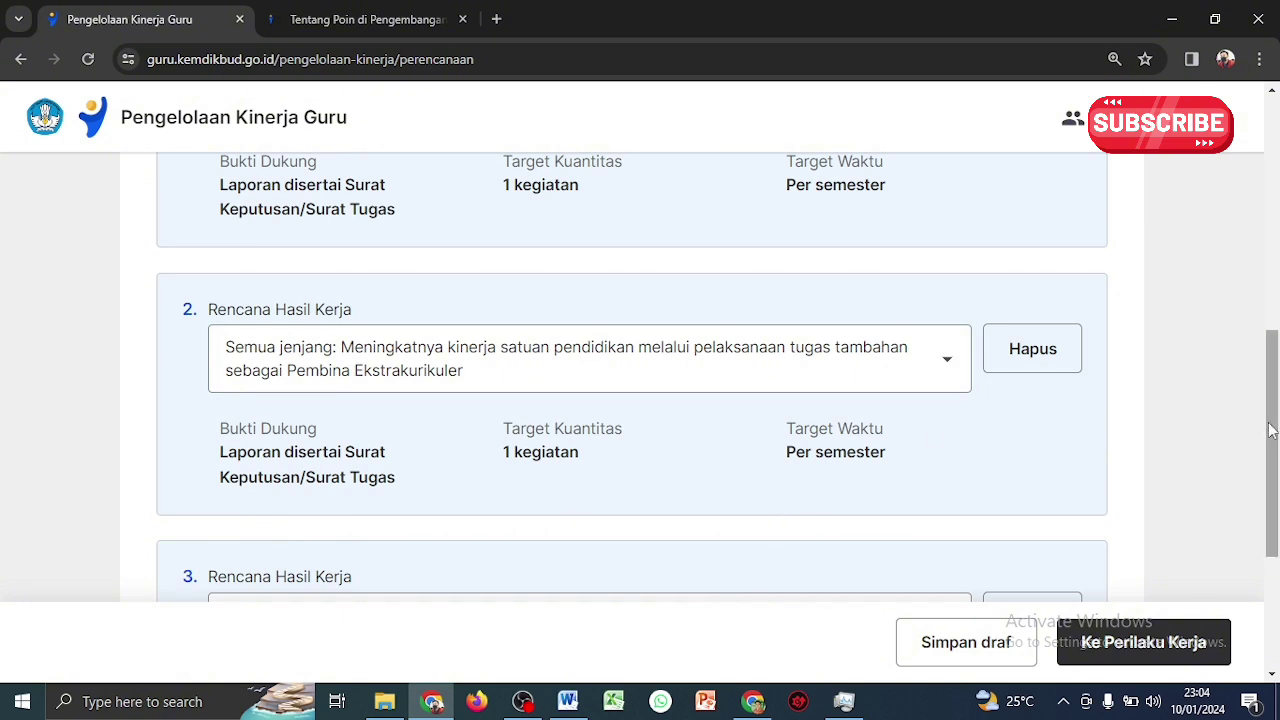
drag(1274, 431, 1274, 446)
scroll(1274, 446, down, 2)
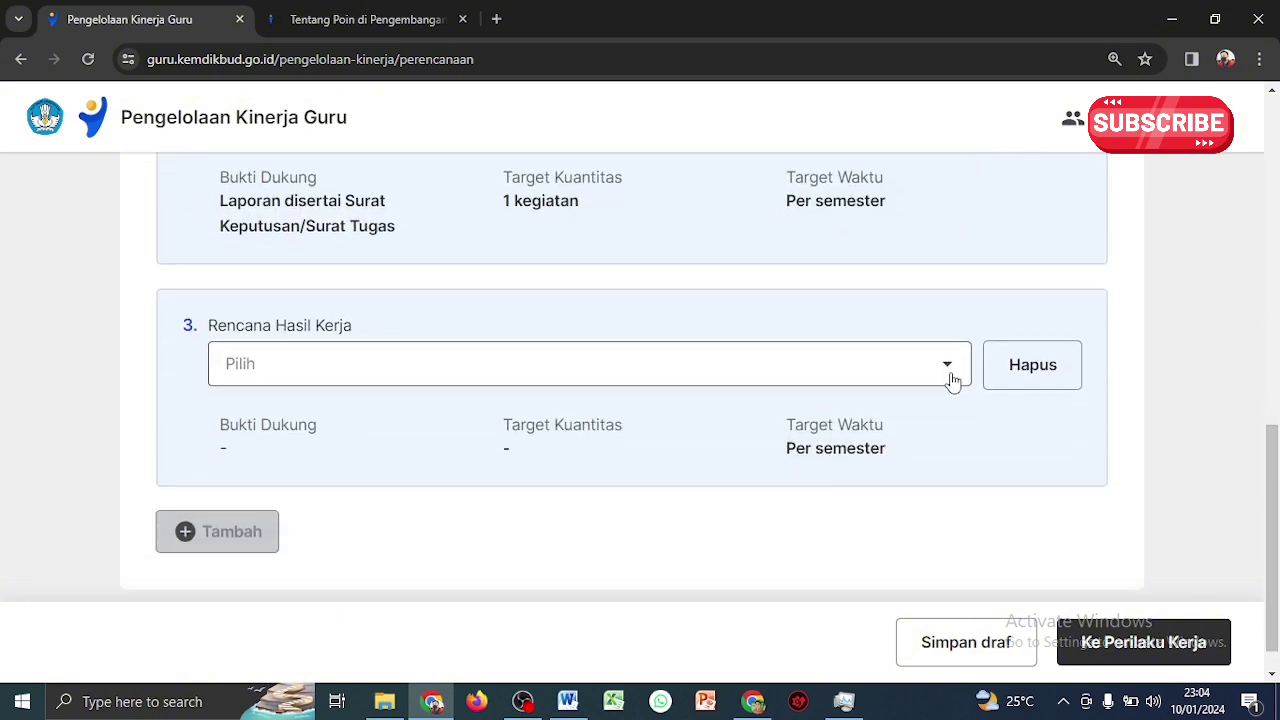
click(948, 378)
drag(963, 430, 975, 526)
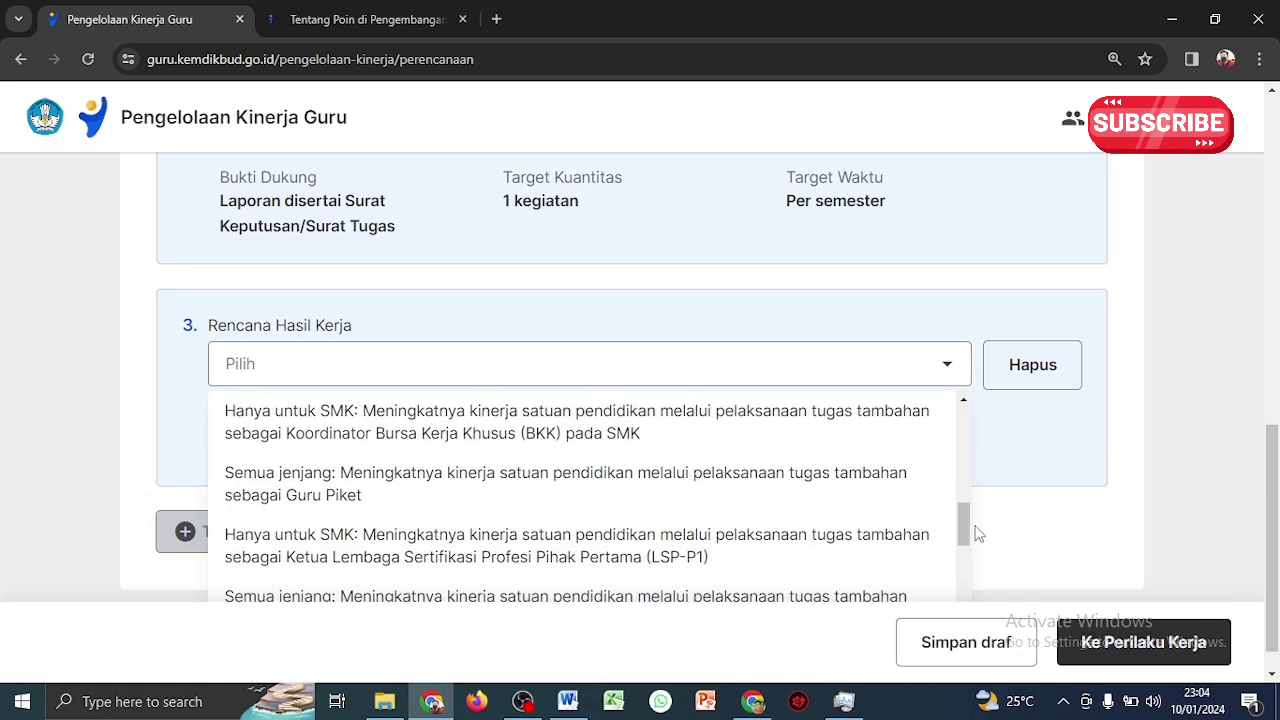
click(847, 483)
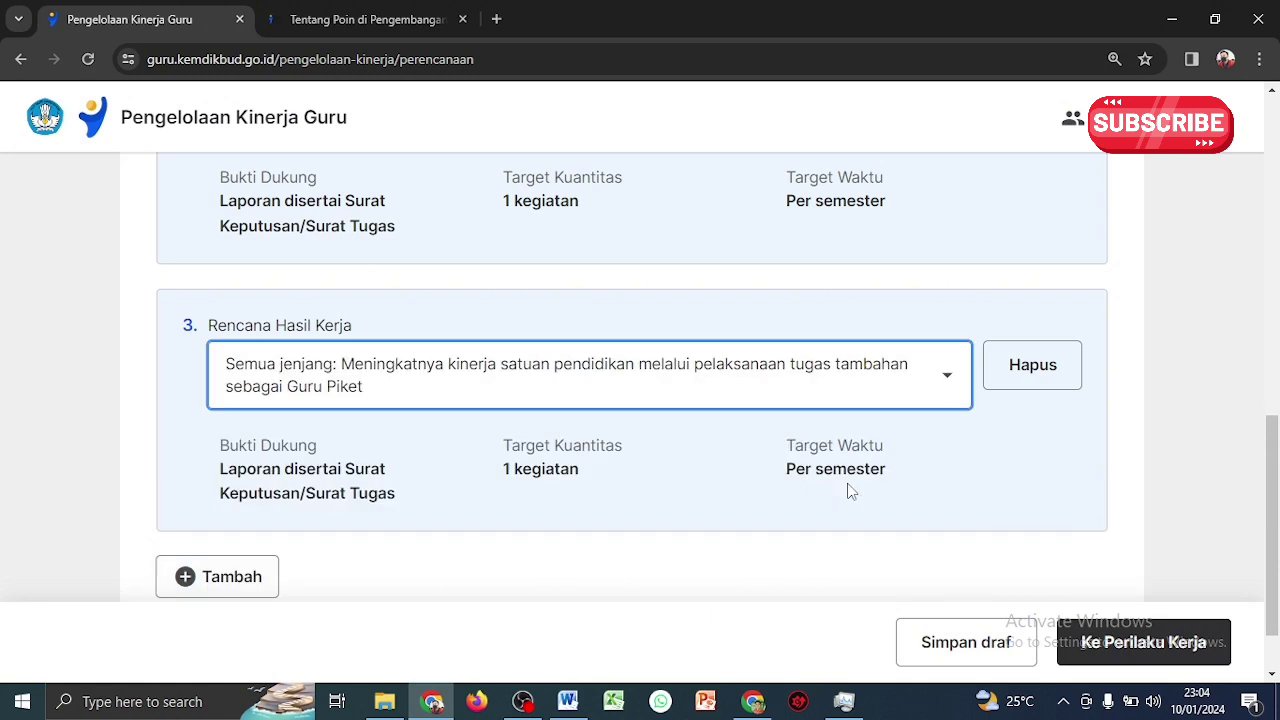
Review the chosen Tugas Tambahan entries and continue to the Perilaku Kerja section
drag(1273, 514, 1276, 255)
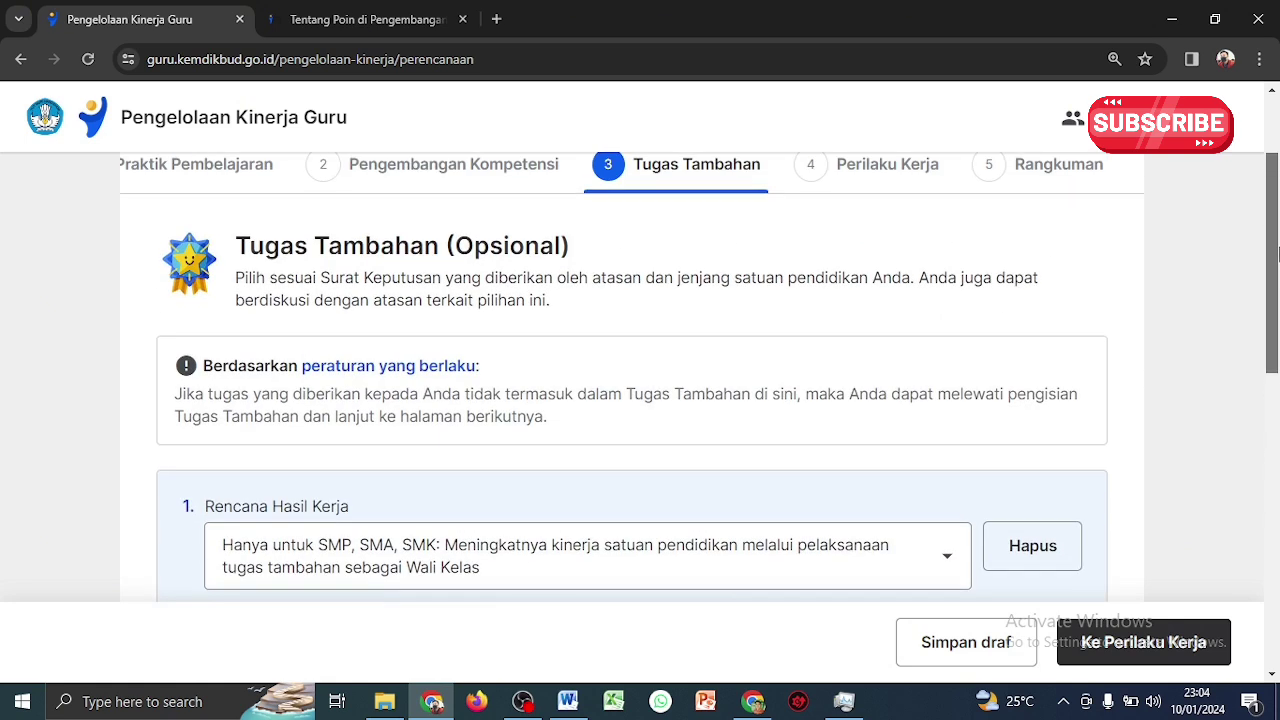
drag(1276, 380, 1272, 652)
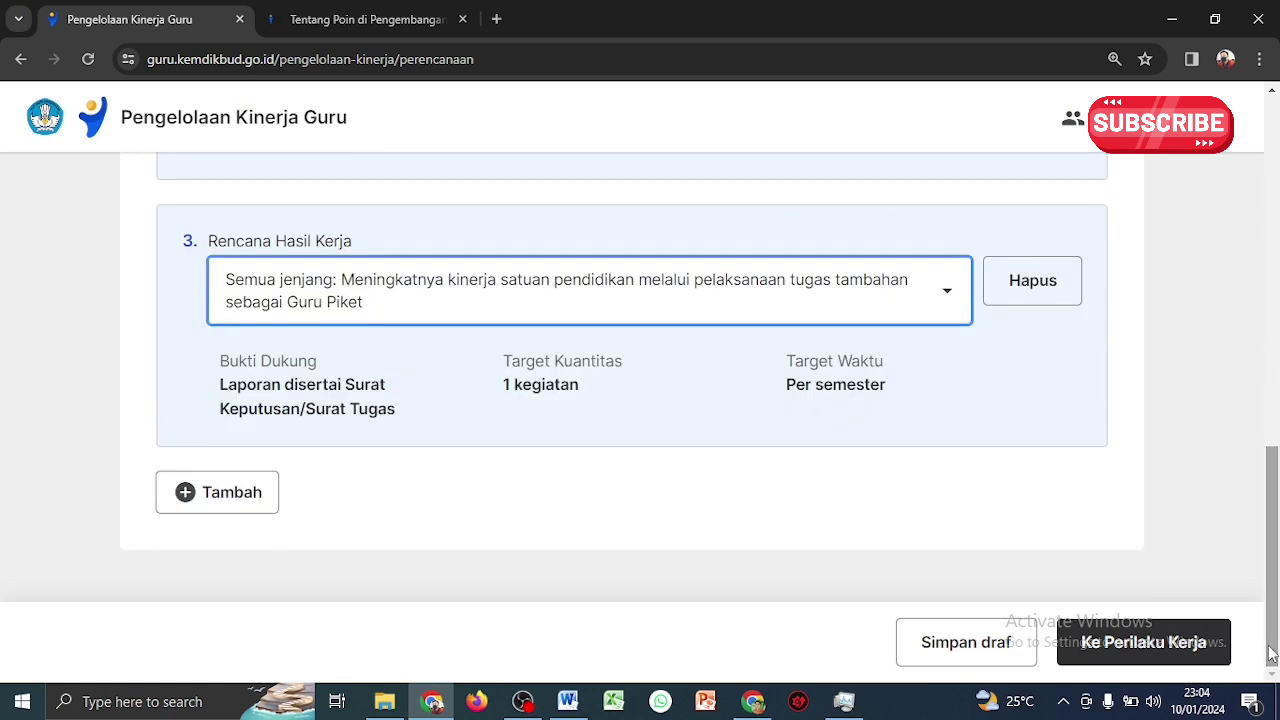
click(1145, 650)
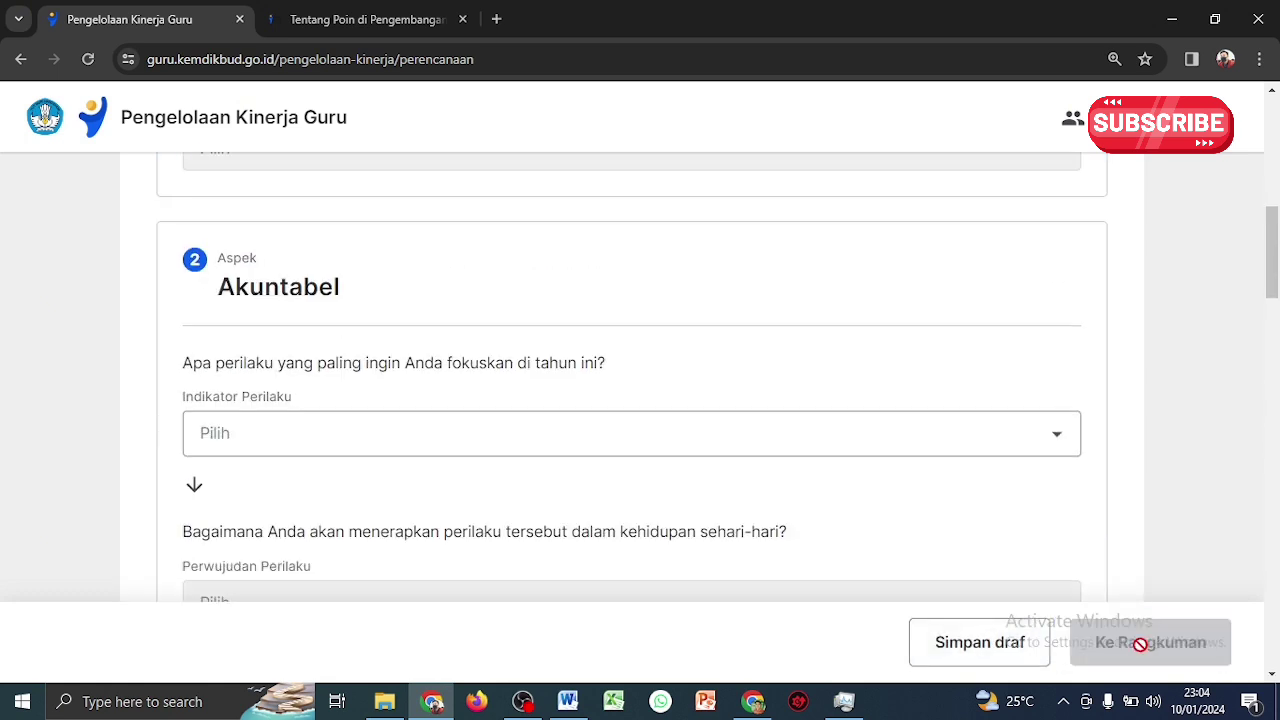
Set the Indikator Perilaku of the Berorientasi Pelayanan aspect to the option beginning Bersifat ramah kepada peserta didik dan orangtua tanpa membeda-bedakan
scroll(1278, 410, up, 5)
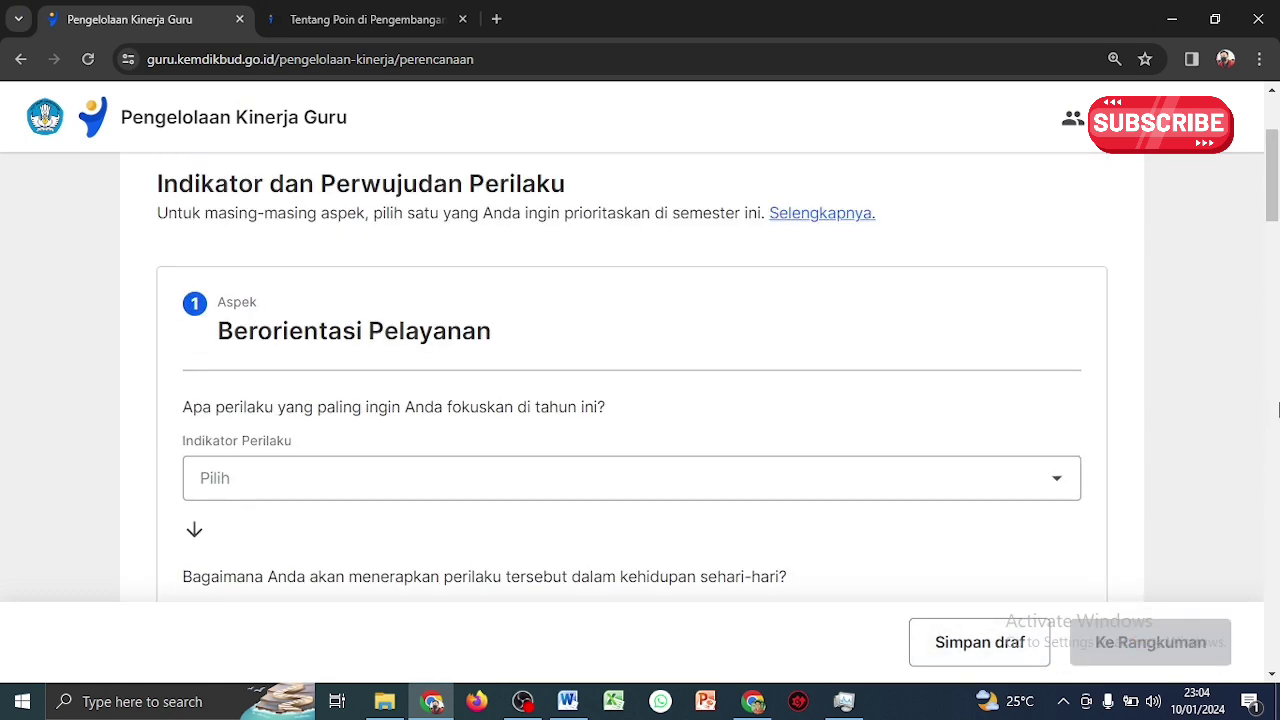
scroll(1276, 145, up, 2)
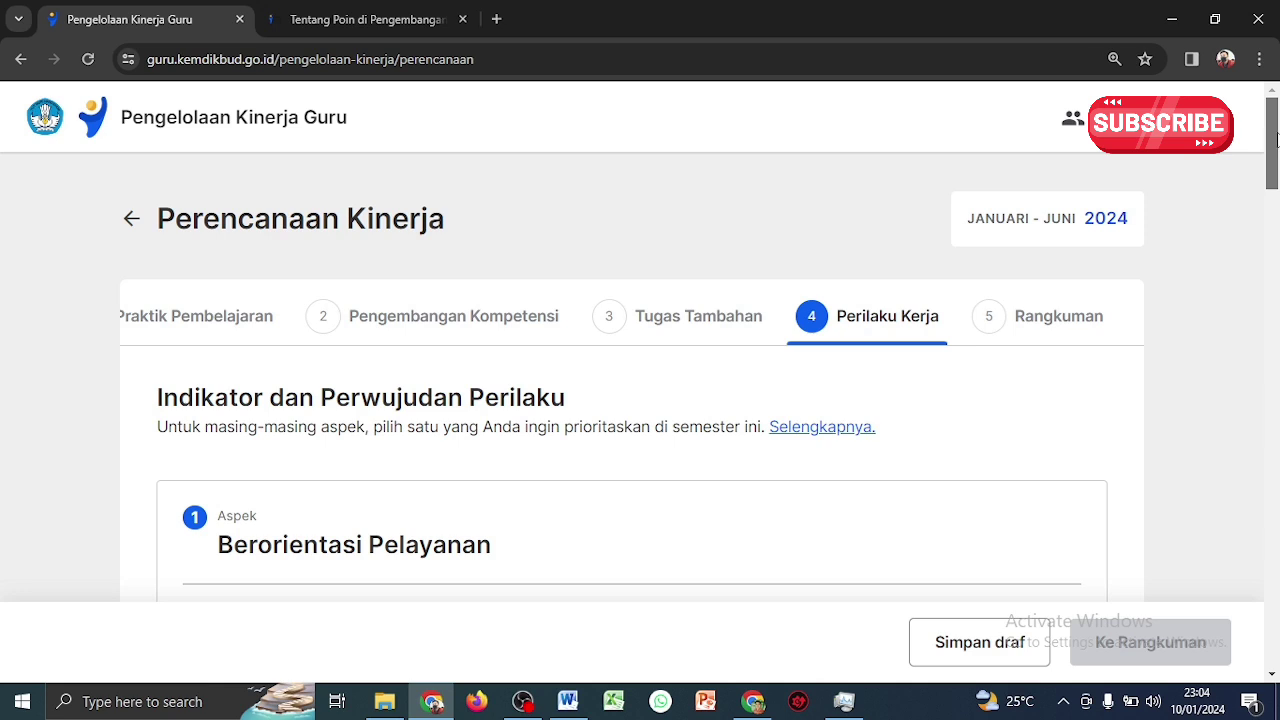
drag(1276, 160, 1276, 203)
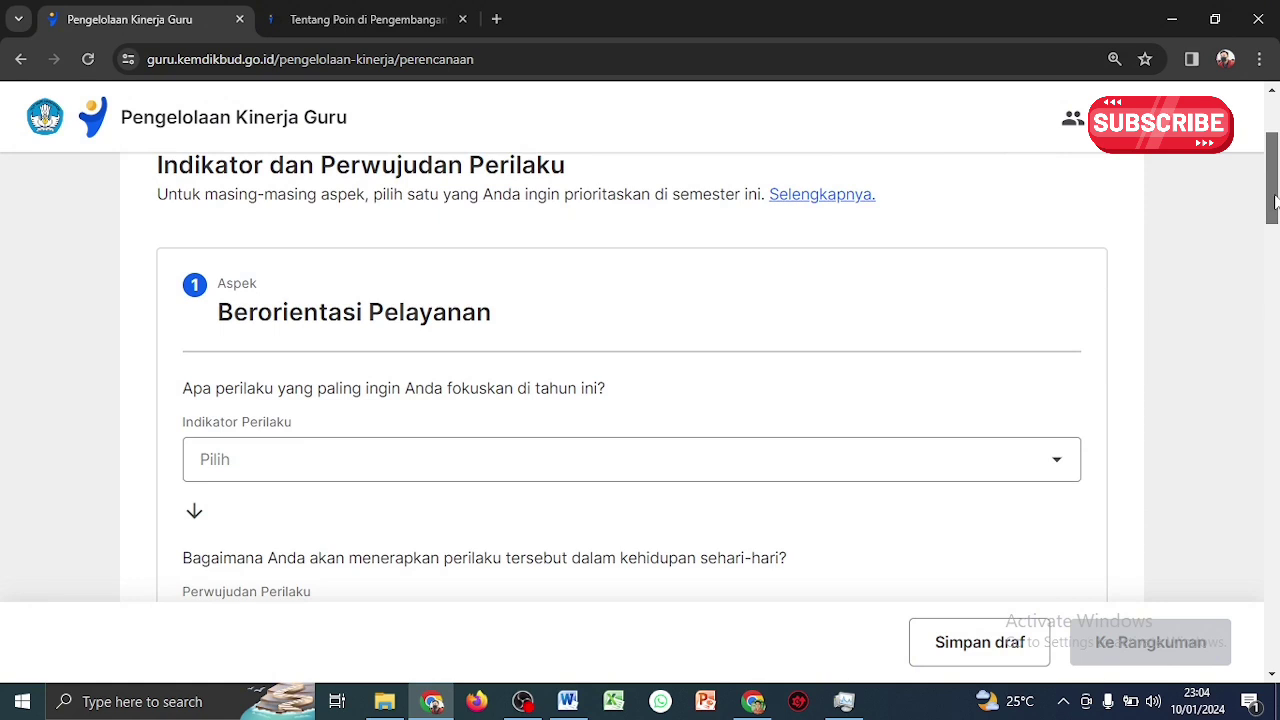
mouse_move(1276, 203)
mouse_down()
mouse_move(1276, 650)
mouse_move(1274, 189)
mouse_move(1273, 216)
mouse_up()
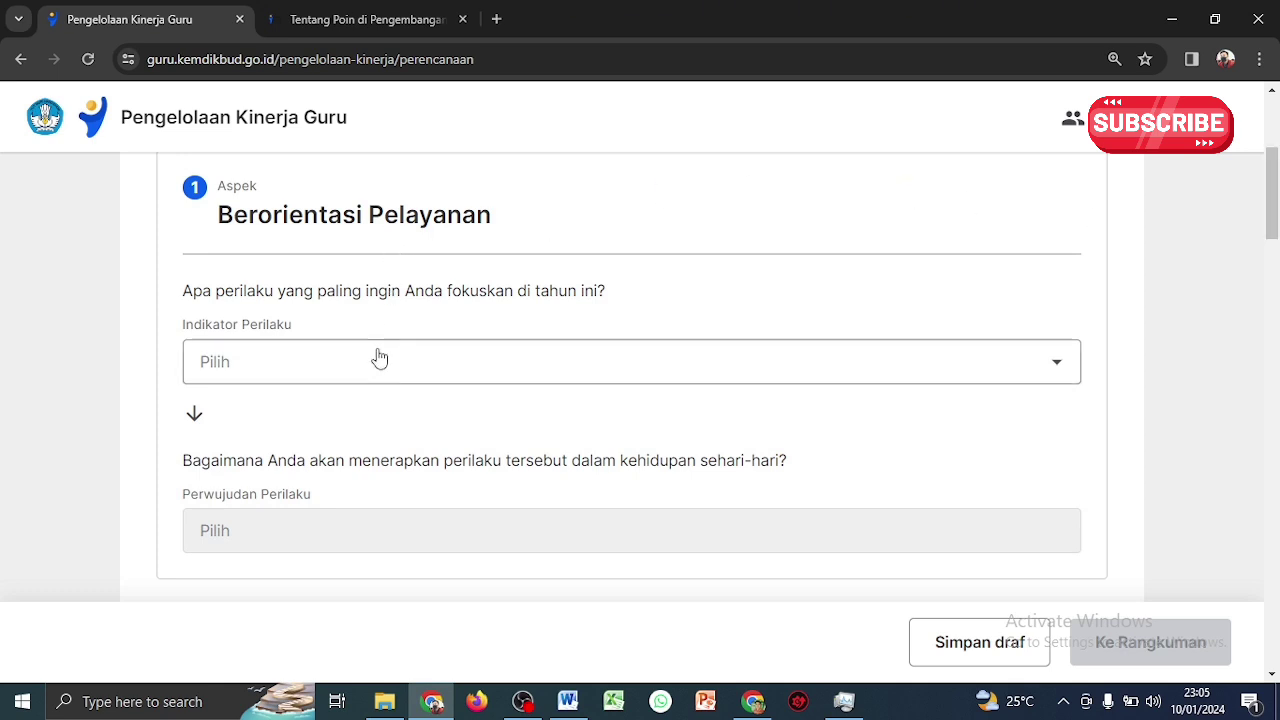
click(247, 376)
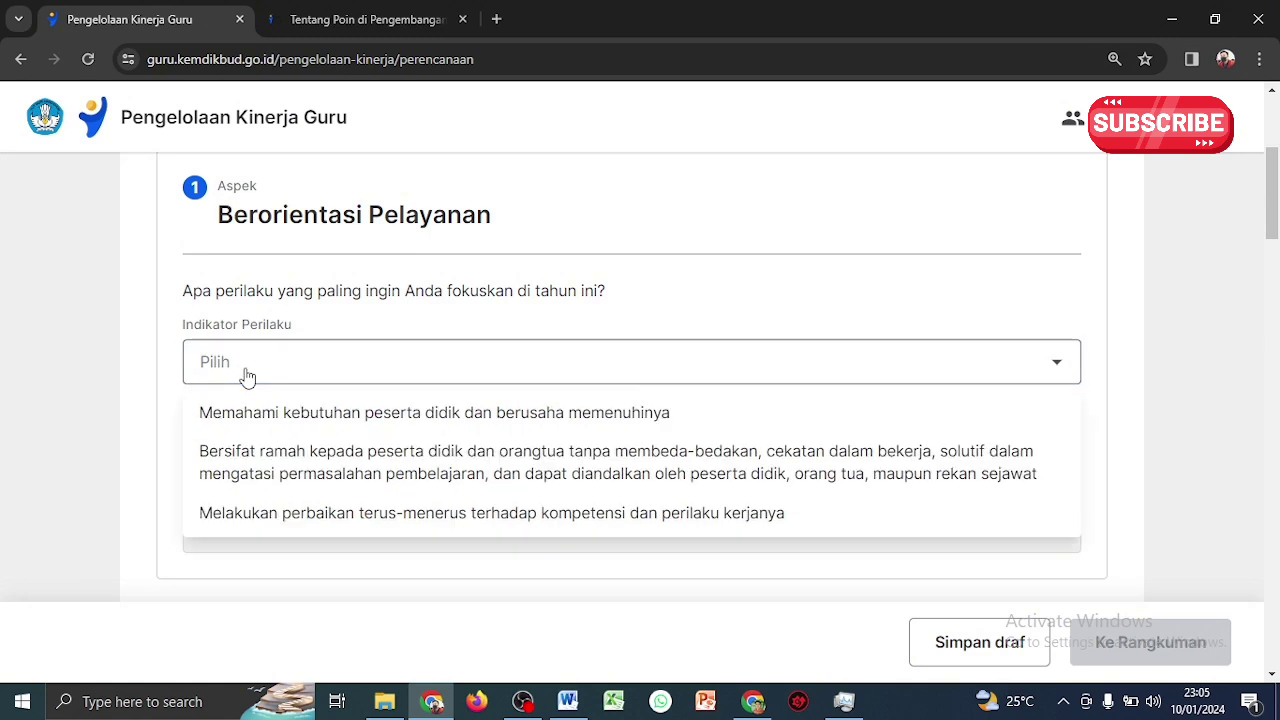
drag(1277, 215, 1277, 240)
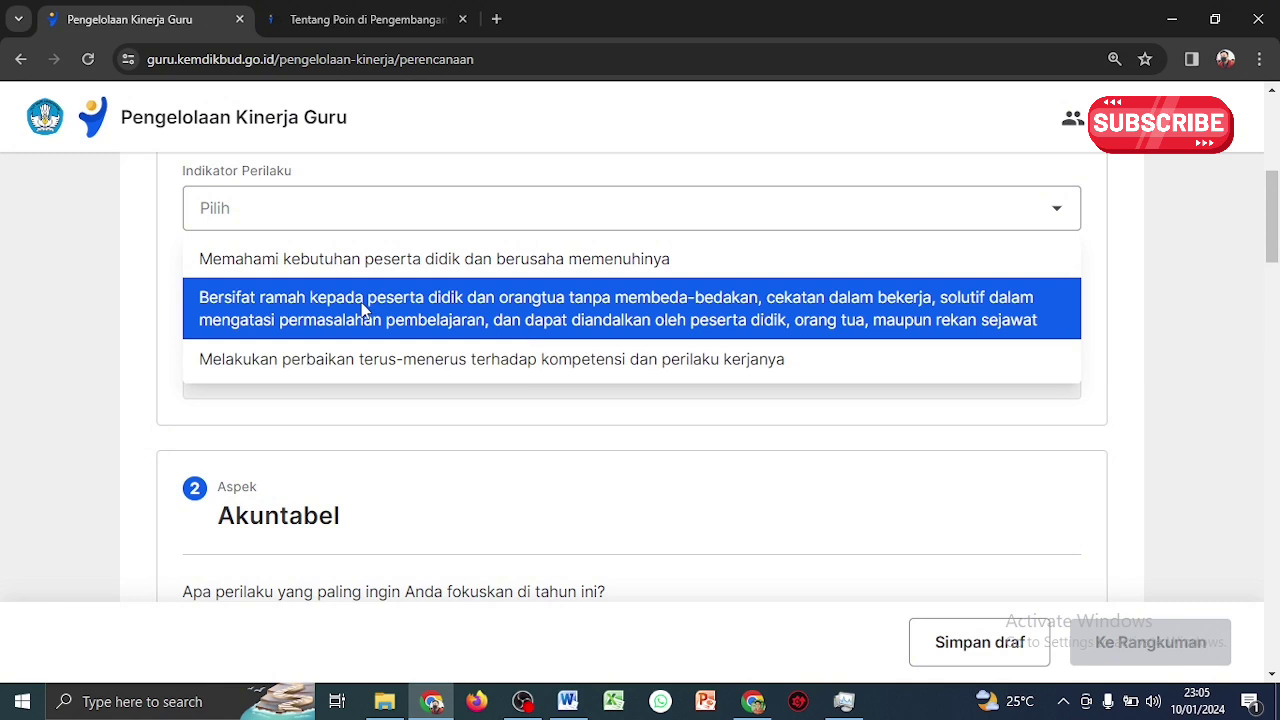
click(364, 310)
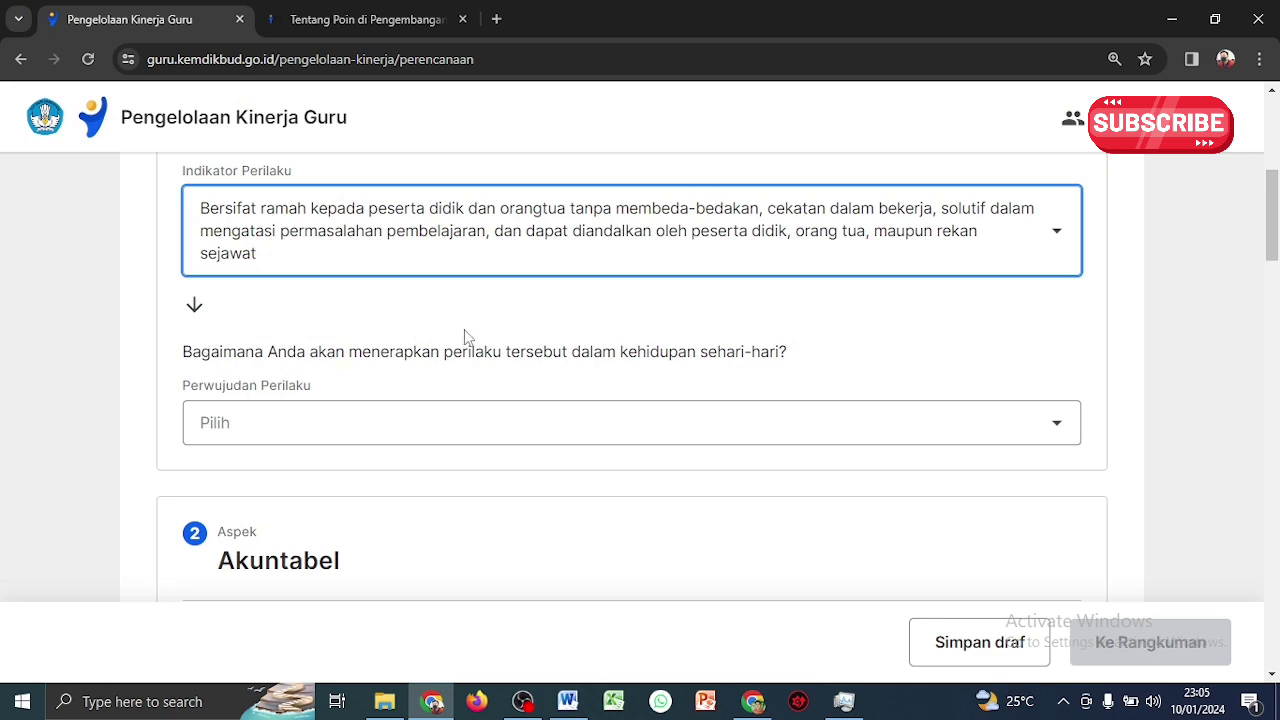
Set the Perwujudan Perilaku of the Berorientasi Pelayanan aspect to Mengucapkan salam dan sapa dengan sikap ramah
click(281, 427)
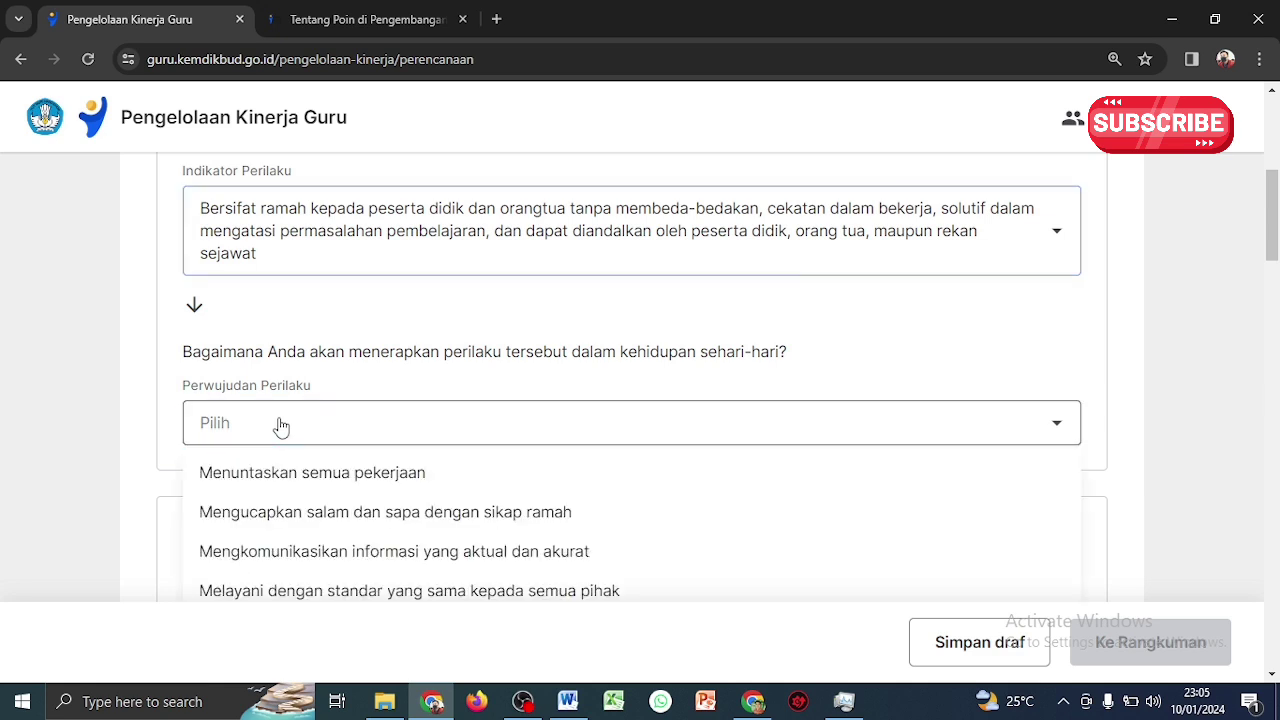
drag(1272, 255, 1272, 285)
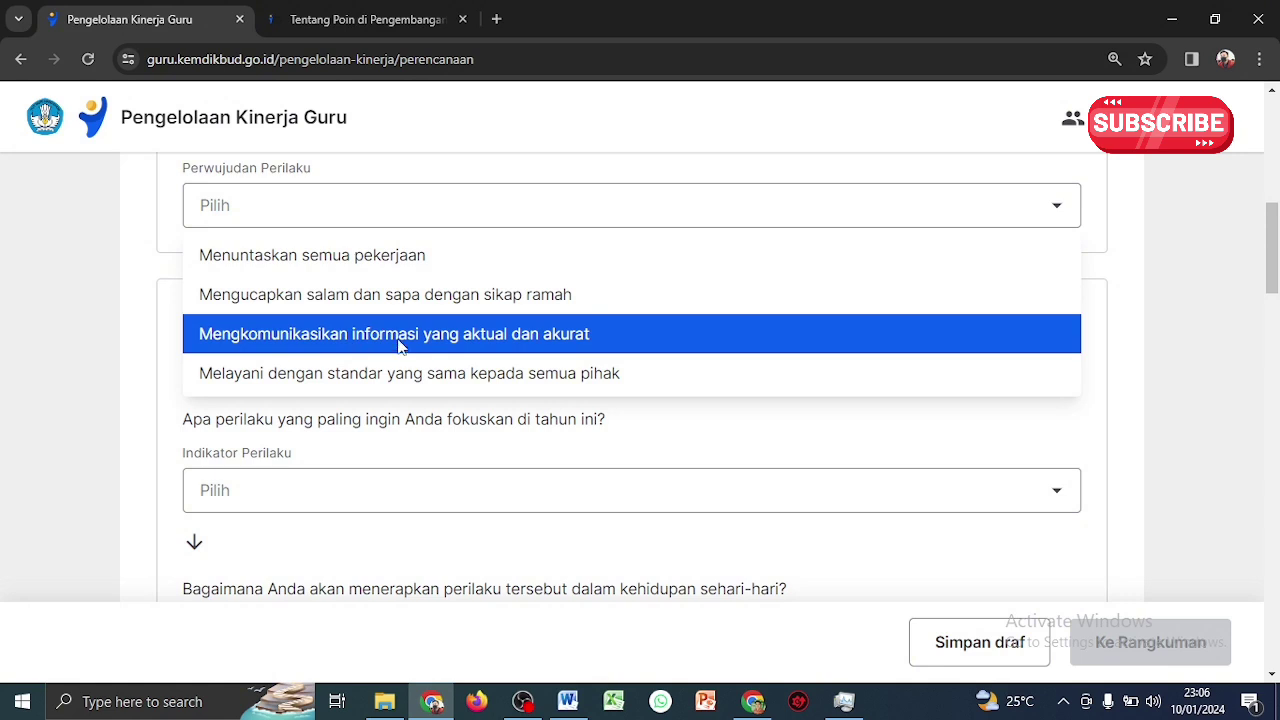
click(285, 294)
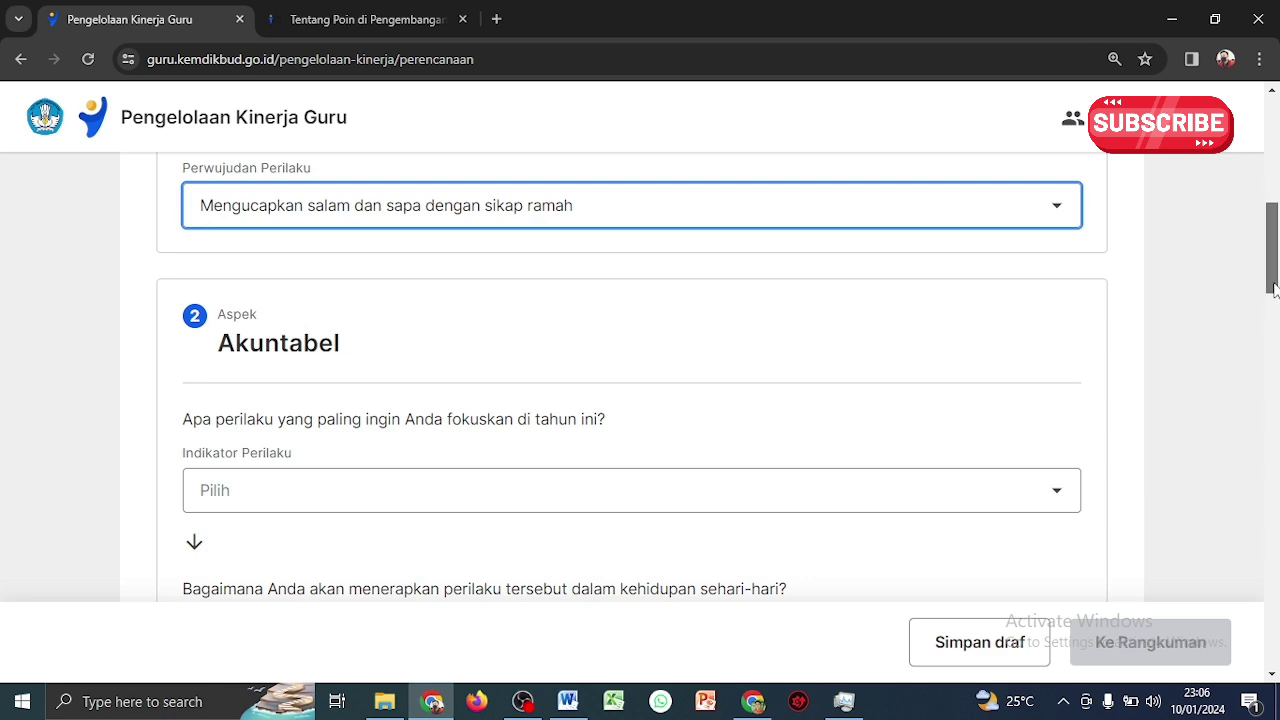
Set the Indikator Perilaku of the Akuntabel aspect to Melaksanakan tugas dengan jujur, bertanggung jawab, cermat, disiplin, dan berintegritas tinggi
scroll(1275, 315, down, 2)
scroll(1275, 320, up, 1)
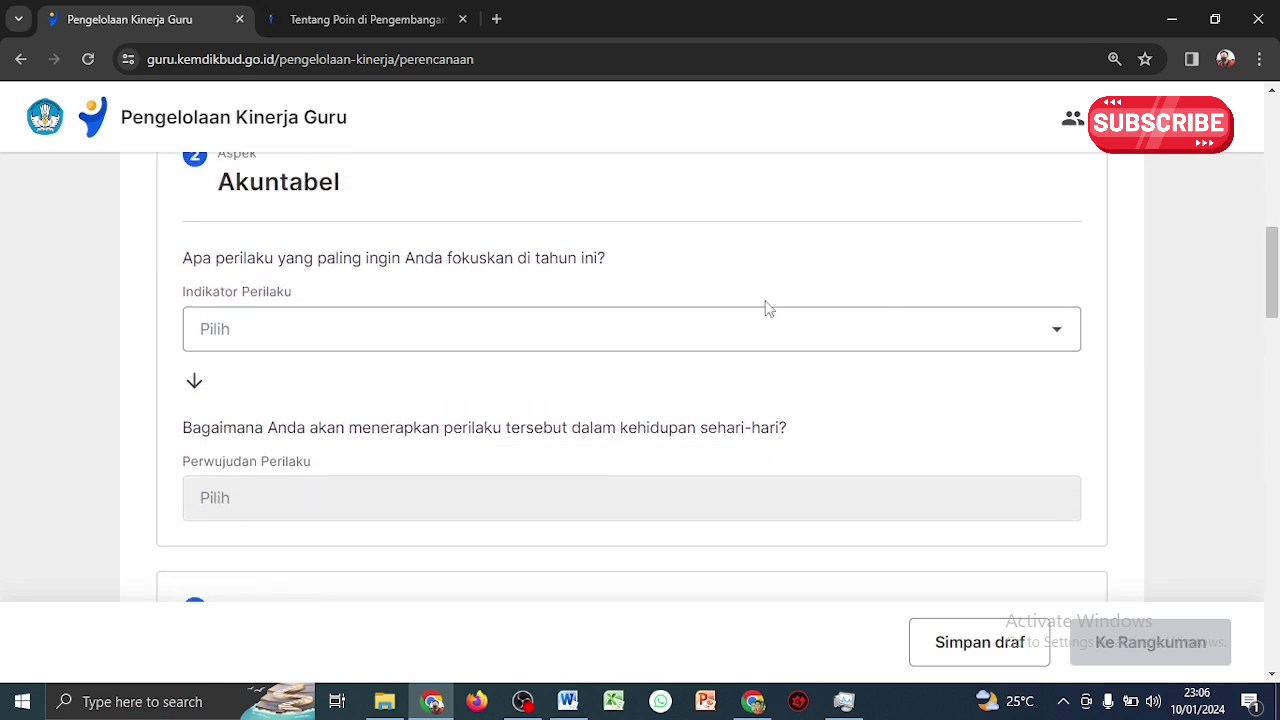
click(287, 338)
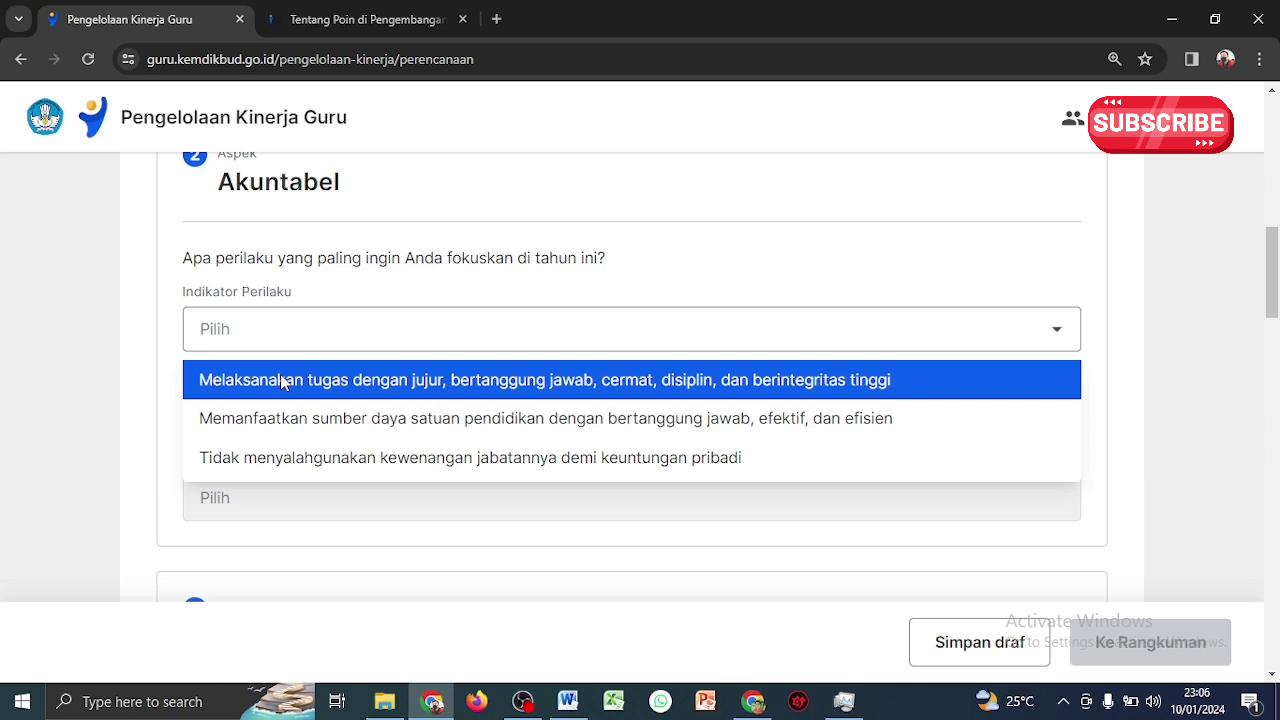
click(283, 382)
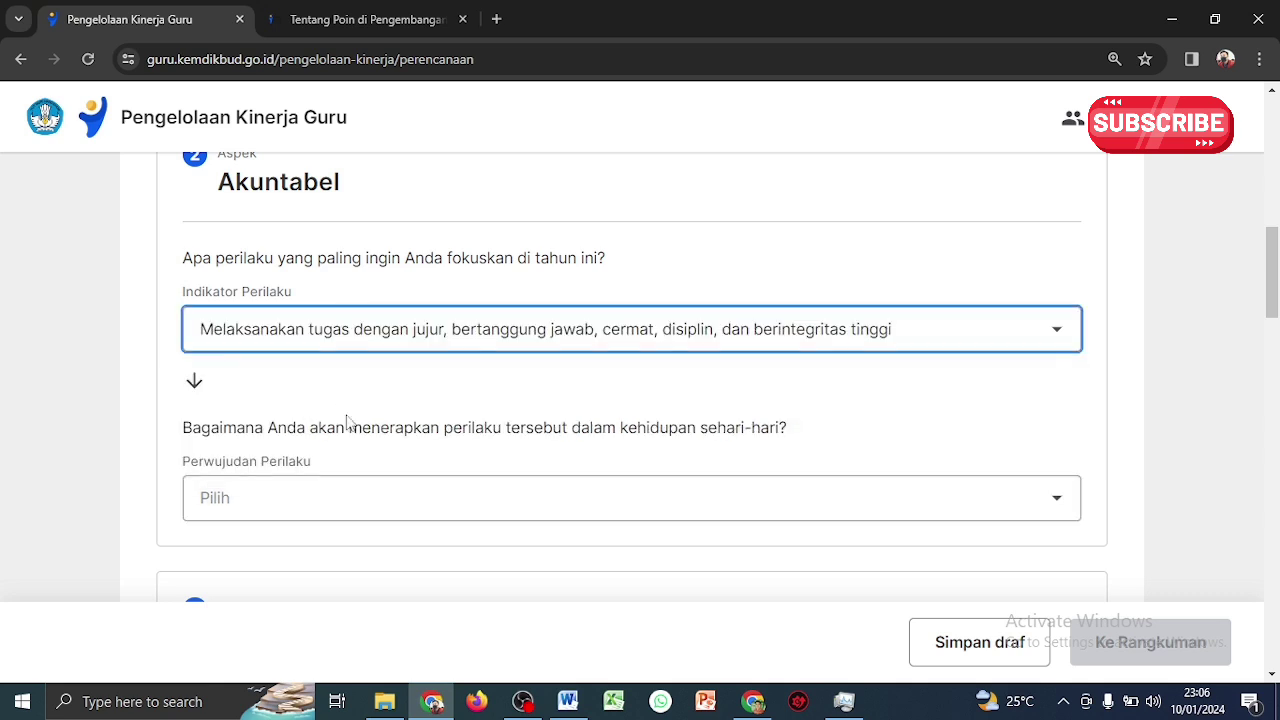
Set the Perwujudan Perilaku of the Akuntabel aspect to Bertanggung jawab atas hasil kerja yang dilakukan dan bersedia dievaluasi
click(428, 497)
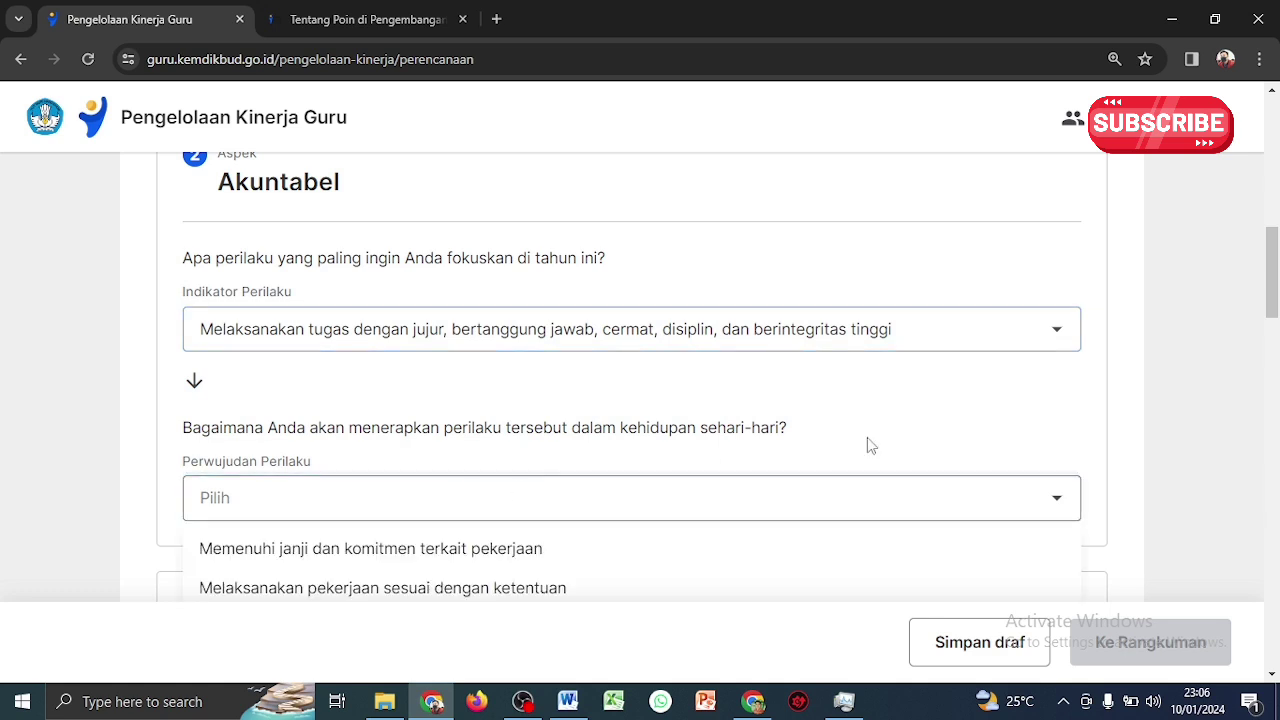
drag(1273, 272, 1273, 314)
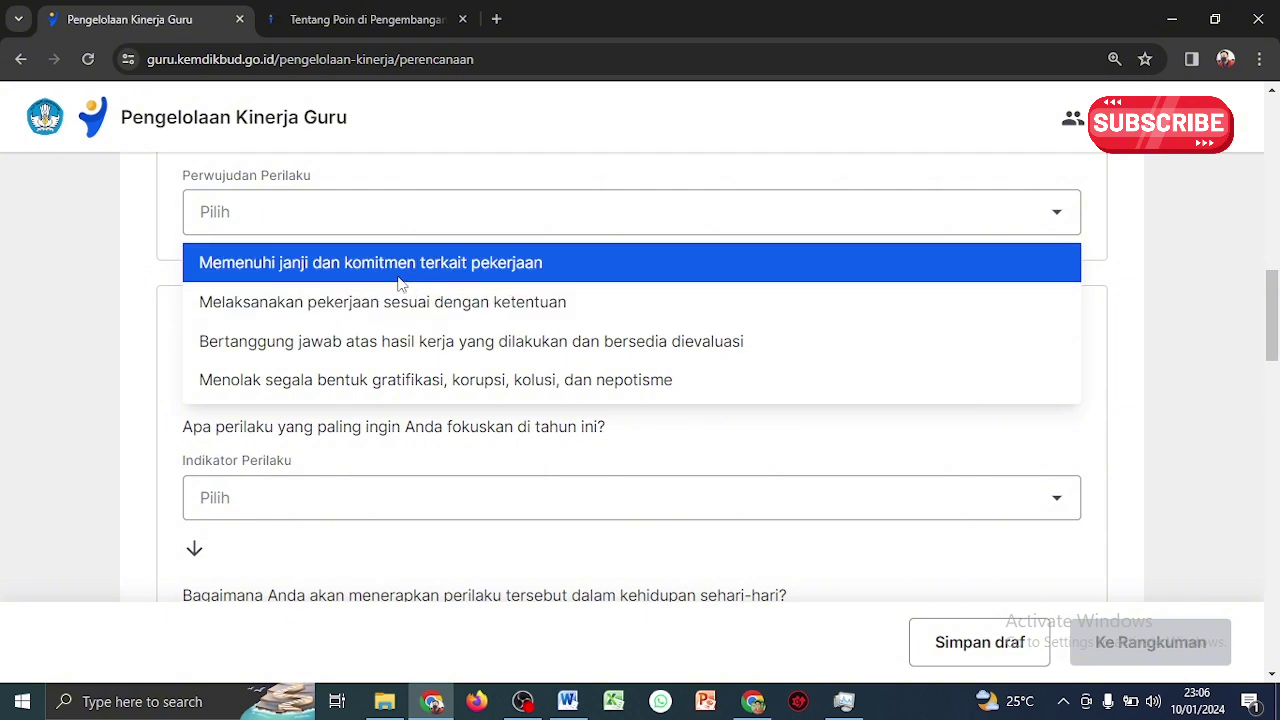
click(426, 343)
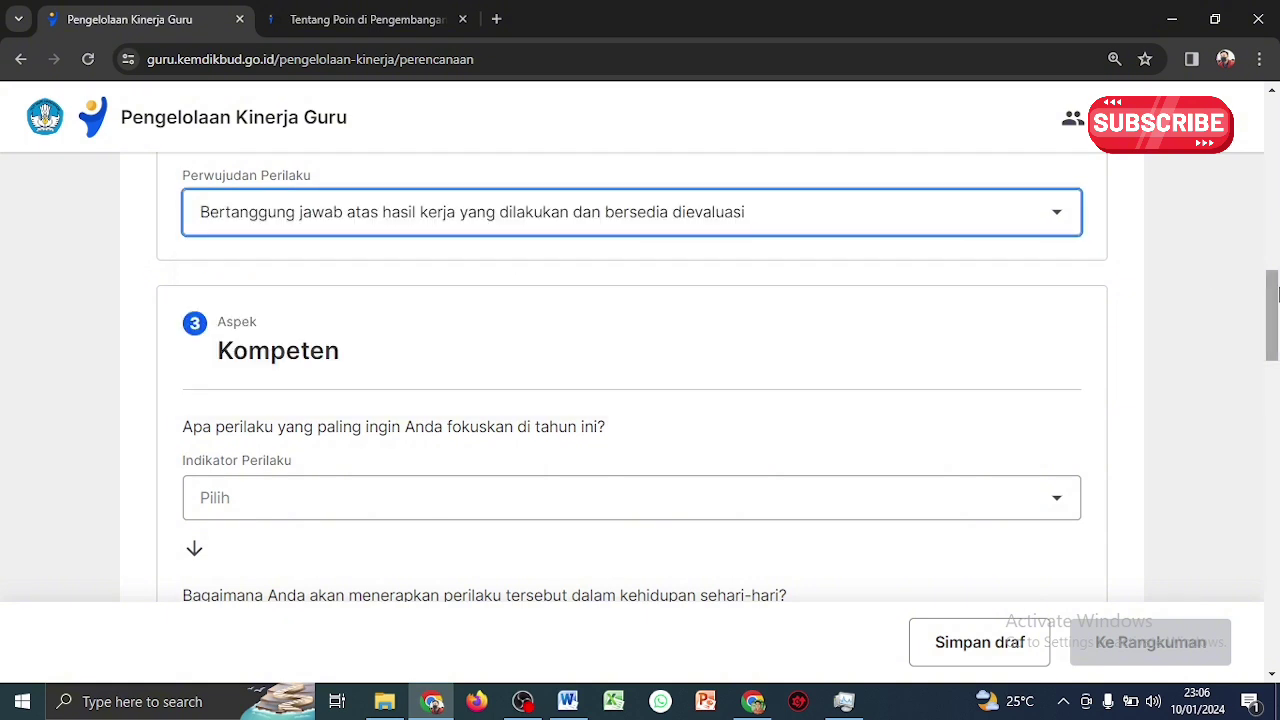
For Kompeten, choose Membantu peserta didik, rekan sejawat, dan orang lain untuk saling belajar, with Perwujudan Perilaku Memberikan kesempatan orang lain untuk menyampaikan pendapat
drag(1275, 316, 1272, 347)
click(840, 334)
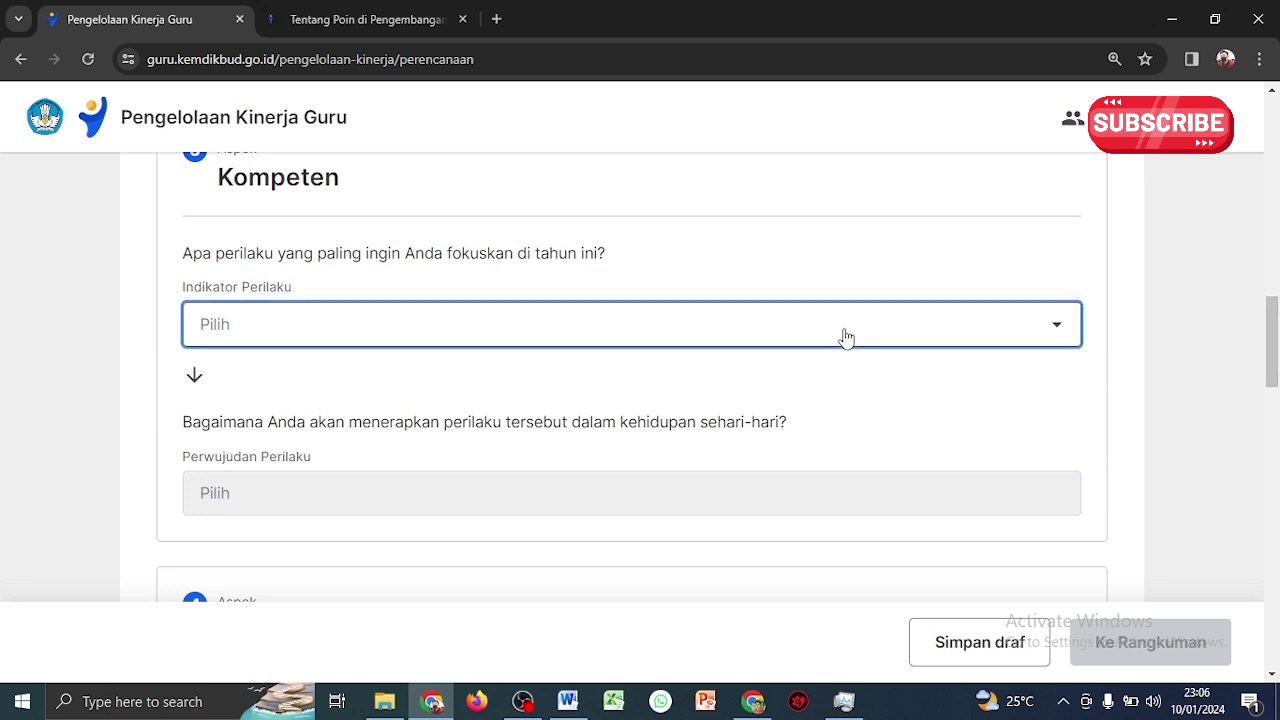
click(517, 430)
click(540, 490)
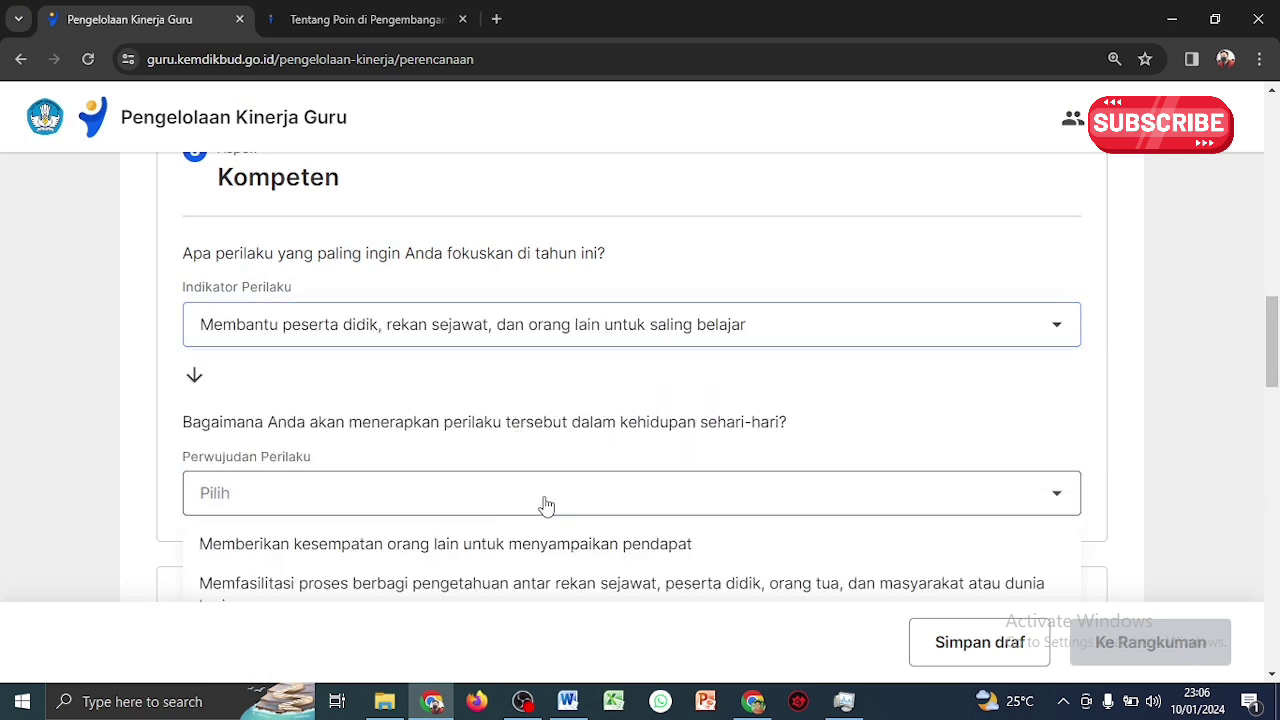
click(512, 542)
For aspect 4, choose Memberikan pertolongan bagi warga satuan pendidikan yang memerlukan, with Perwujudan Perilaku Menawarkan solusi kepada warga satuan pendidikan dengan responsif
drag(1272, 377, 1272, 457)
click(777, 268)
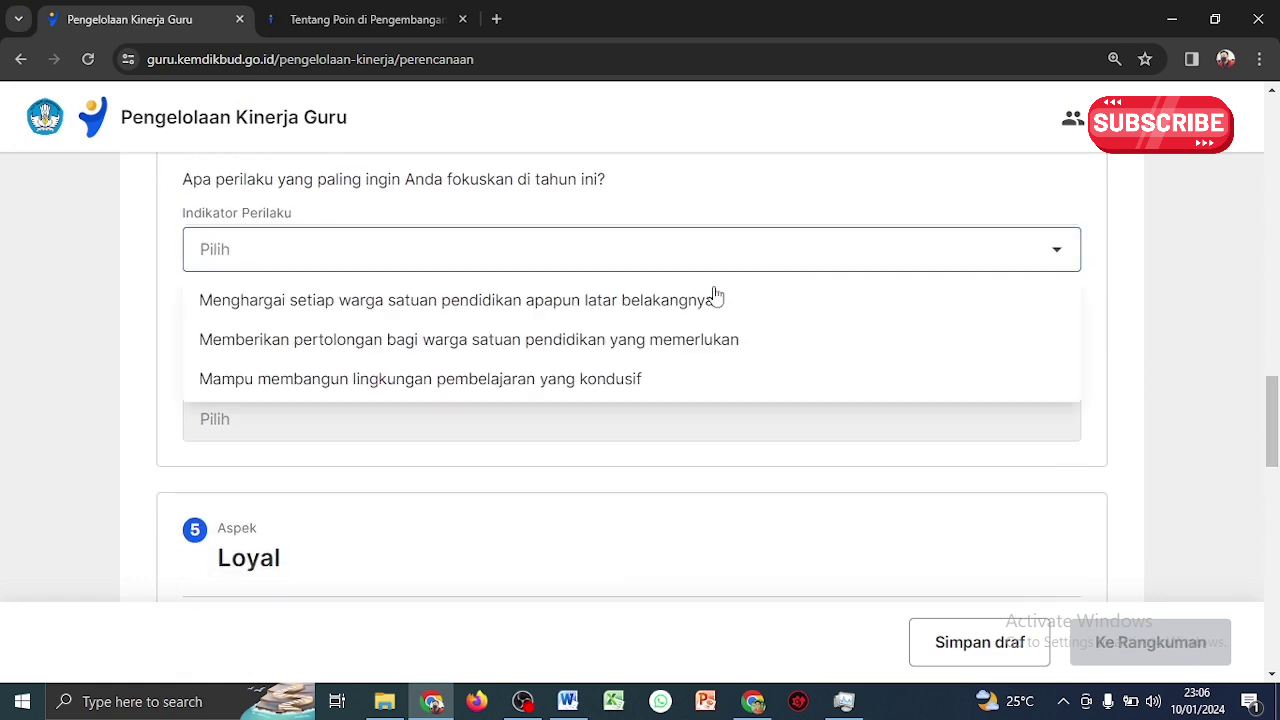
click(568, 350)
click(564, 410)
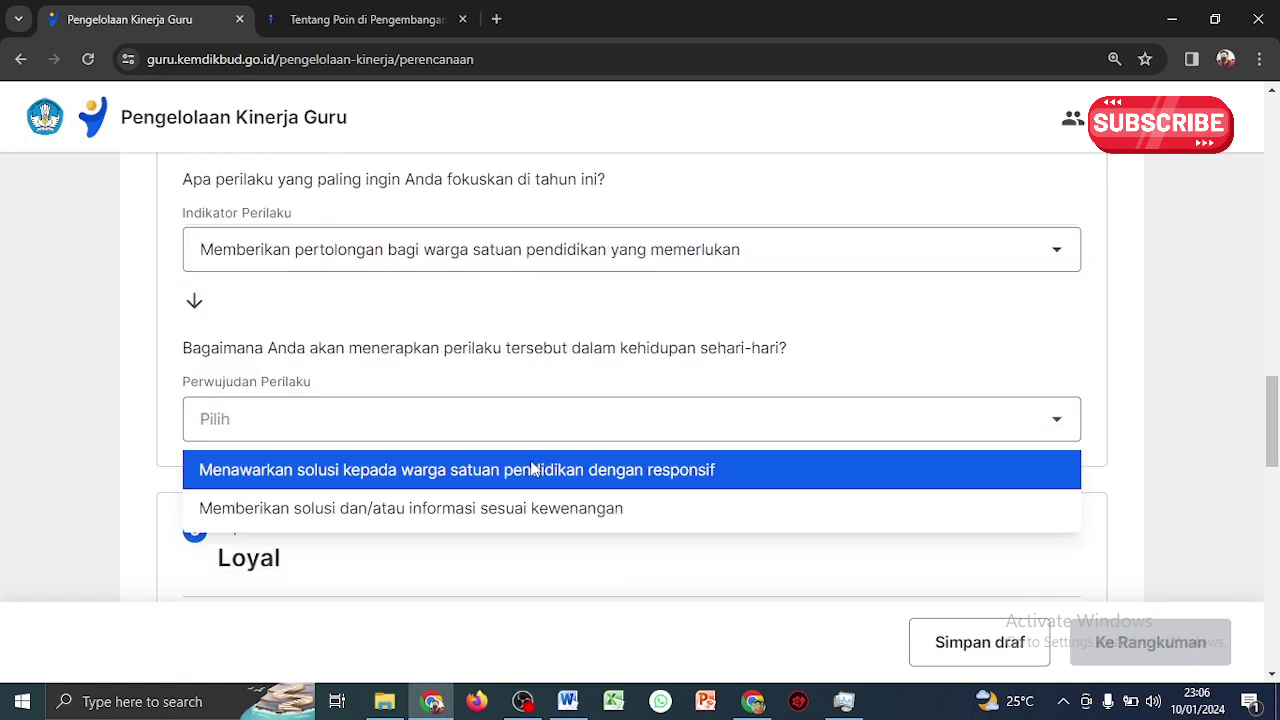
click(549, 467)
For Loyal, choose Menjaga nama baik satuan pendidikan, sesama guru, dan peserta didik dimanapun berada, with Bersikap dan berperilaku yang melindungi nama baik serta citra satuan pendidikan
scroll(736, 390, down, 4)
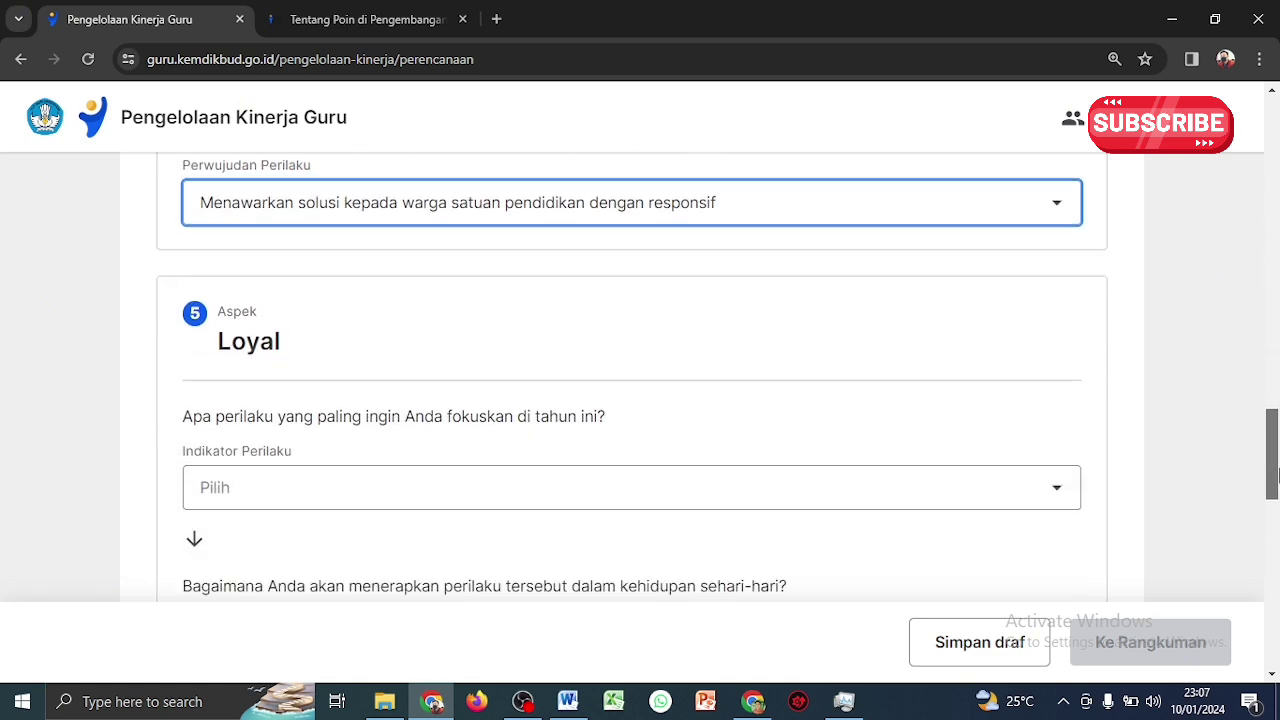
click(643, 309)
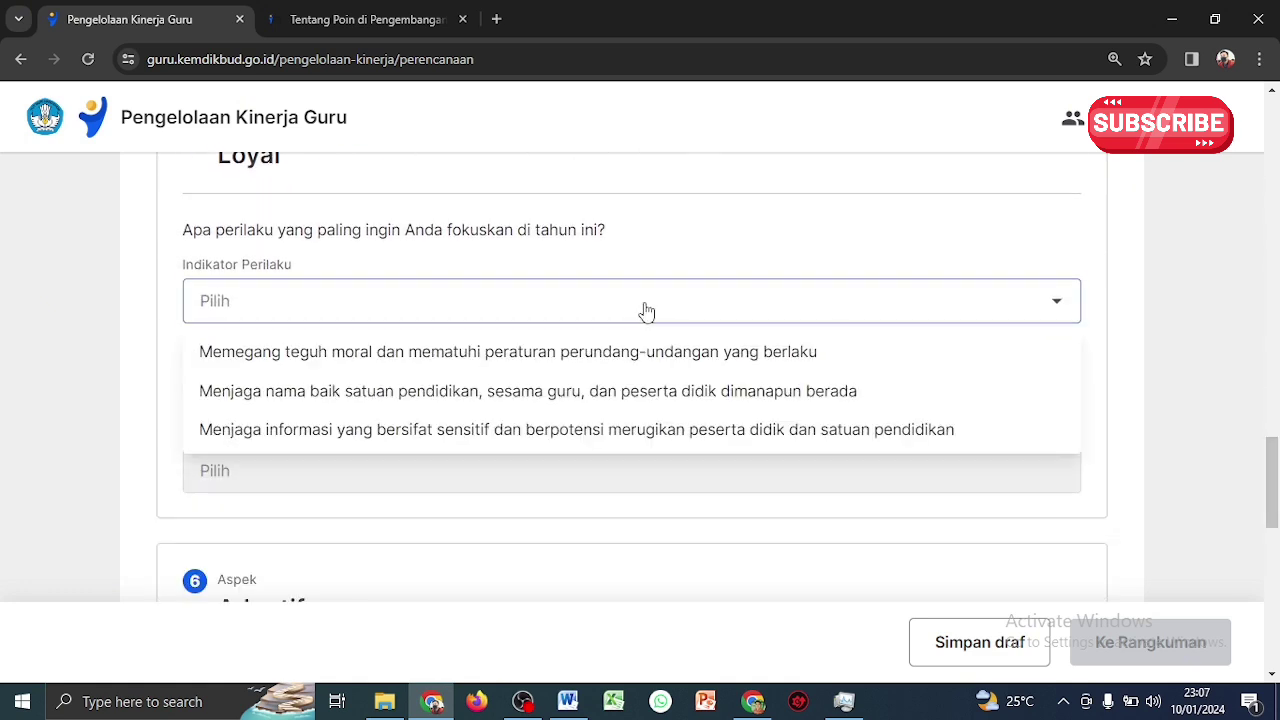
click(526, 395)
click(514, 470)
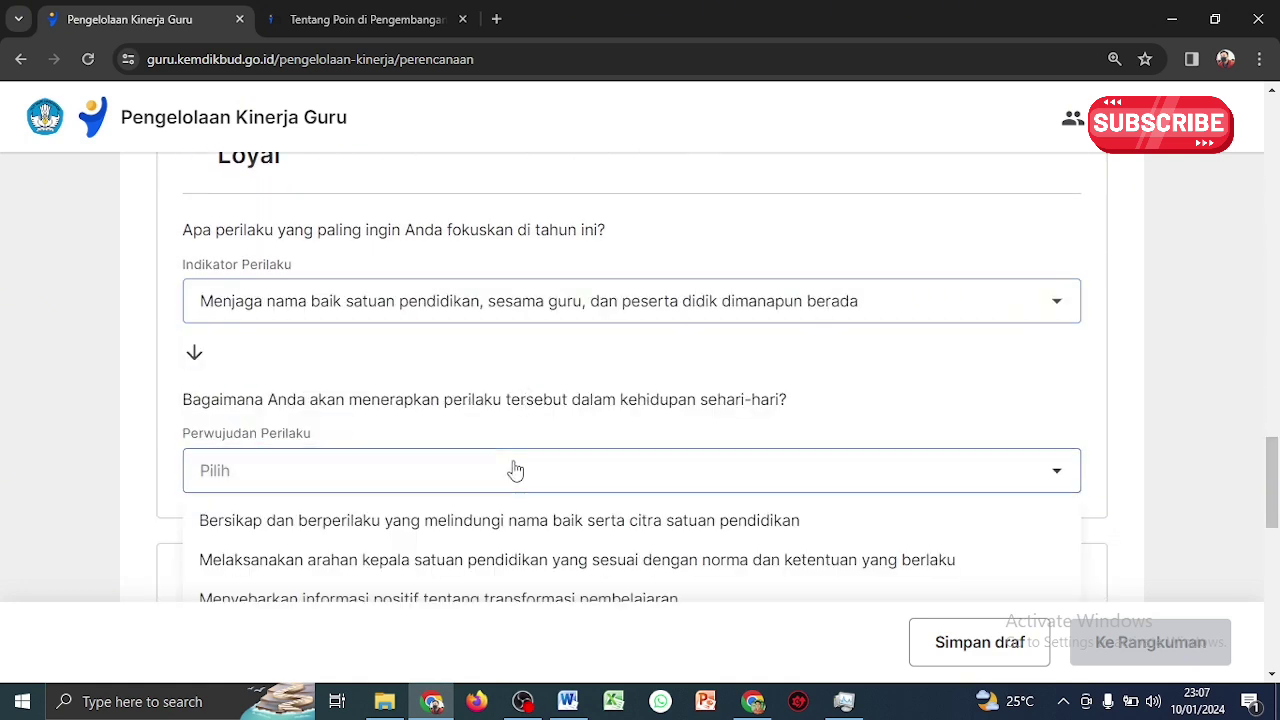
click(484, 522)
For Adaptif, choose Terus berinovasi dan mengembangkan kreativitas untuk memajukan satuan pendidikan, with Perwujudan Perilaku Mengantisipasi permasalahan yang terjadi dengan kritis
scroll(1250, 450, down, 4)
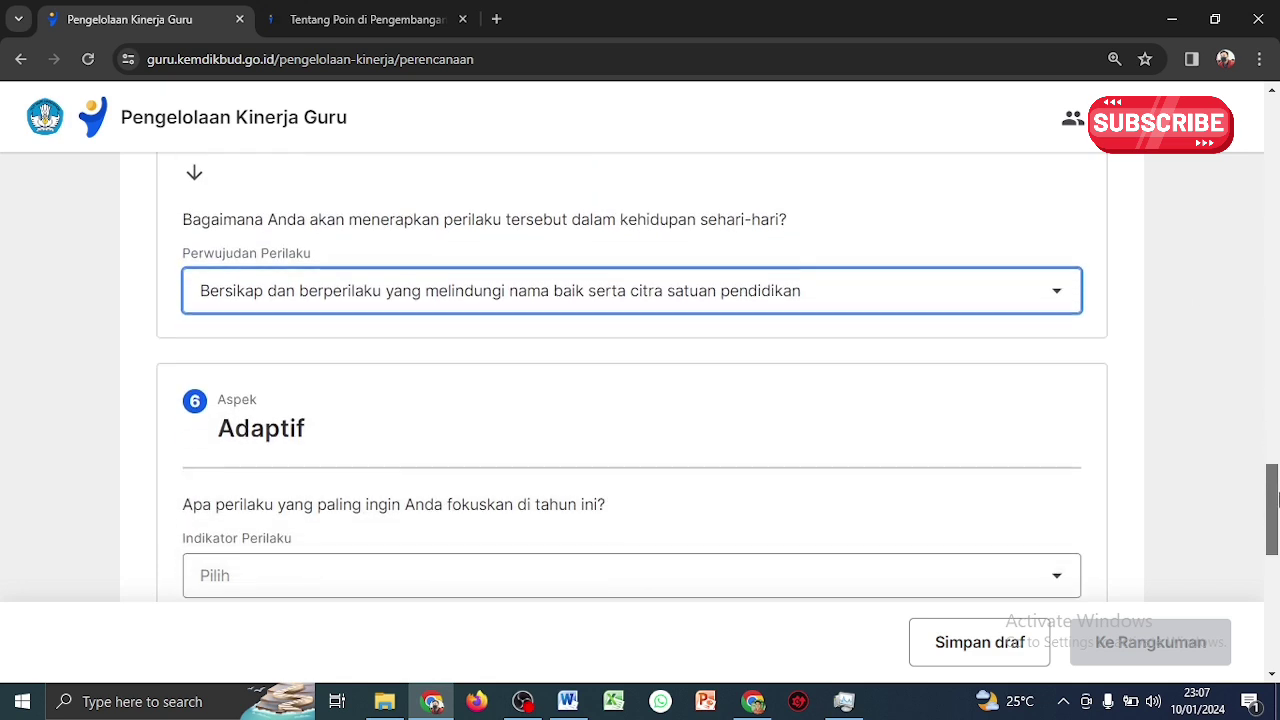
click(637, 391)
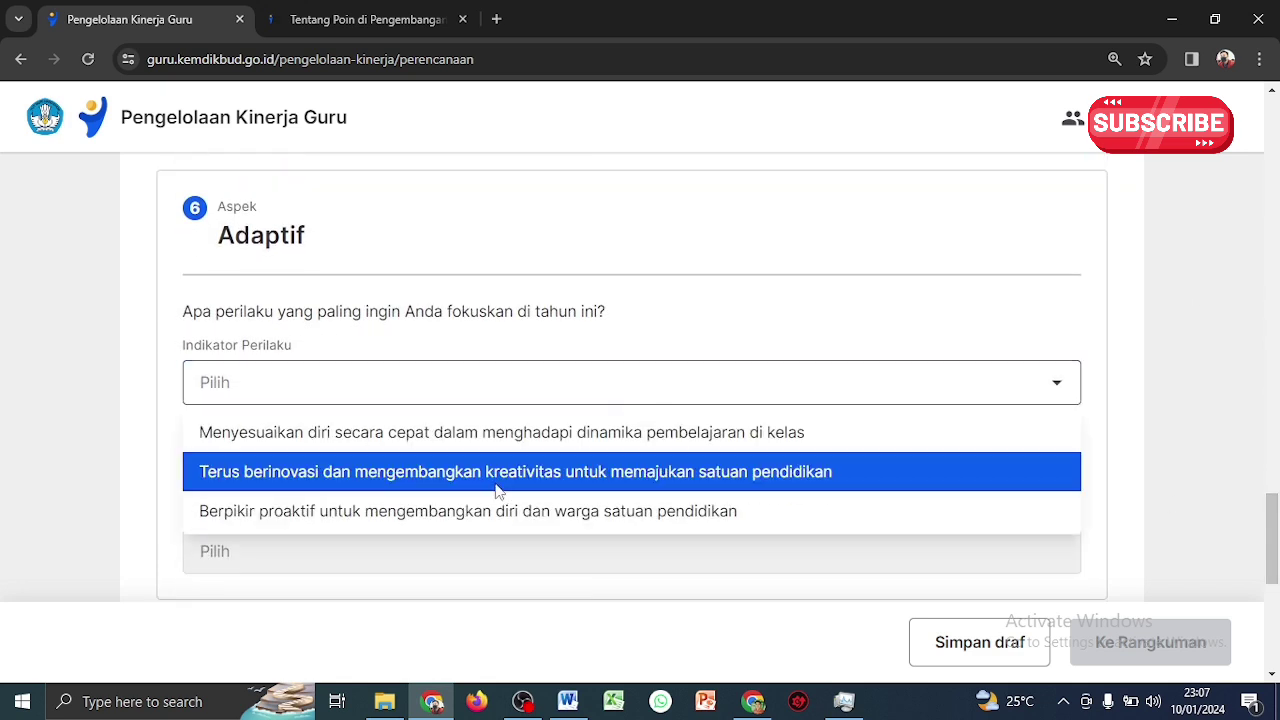
click(497, 476)
click(572, 550)
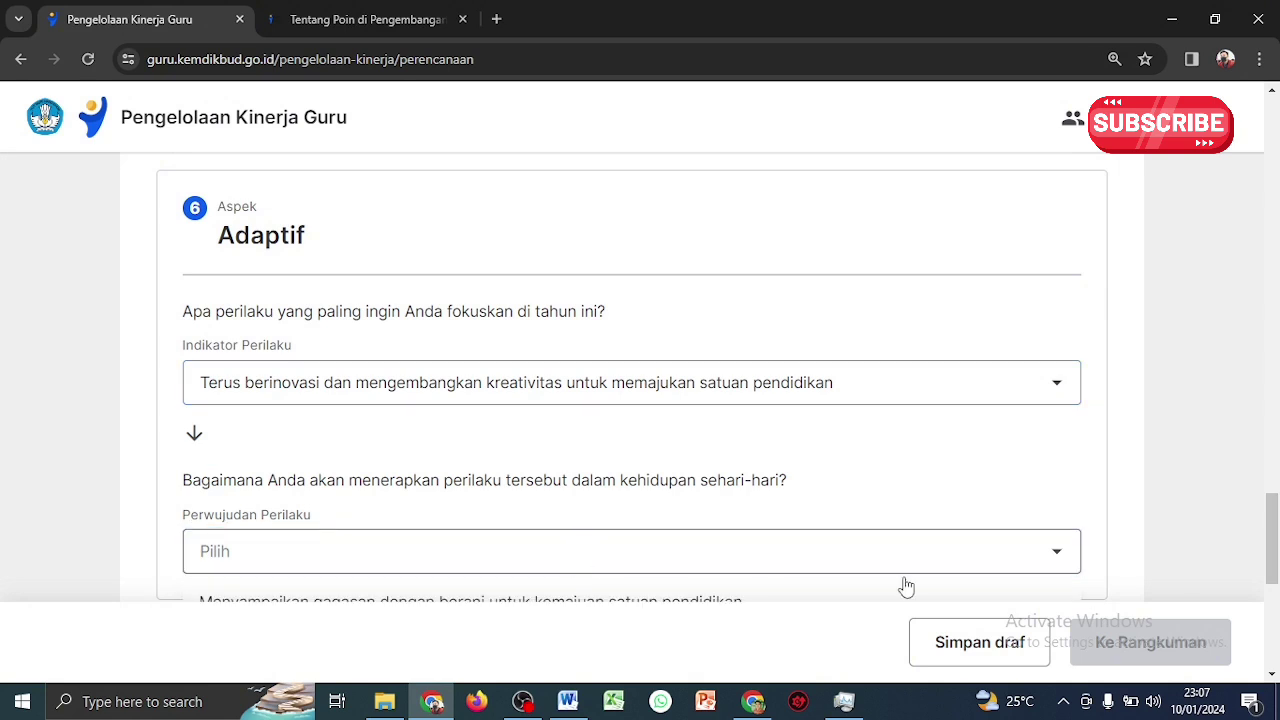
scroll(1276, 530, down, 3)
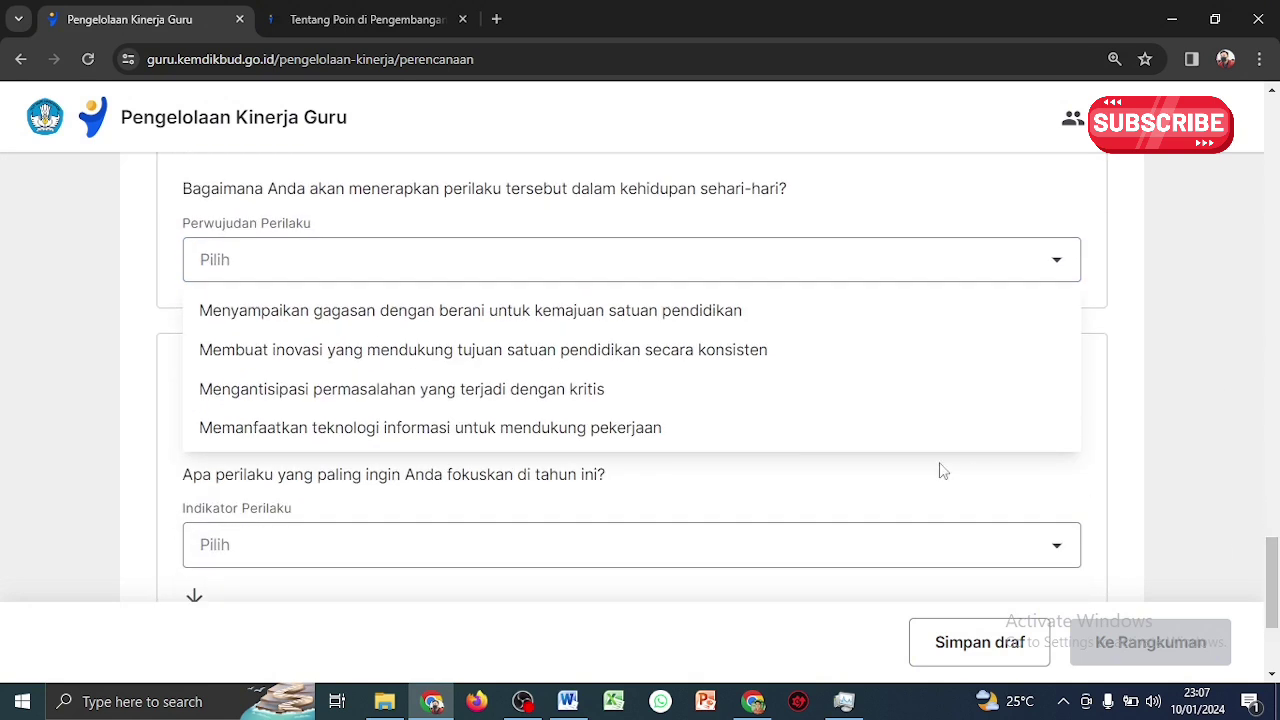
click(660, 397)
For Kolaboratif, choose the indicator beginning Memberi kesempatan kepada warga satuan pendidikan dan masyarakat, with Perwujudan Perilaku Memuji keunggulan dan prestasi orang lain
click(560, 554)
click(567, 597)
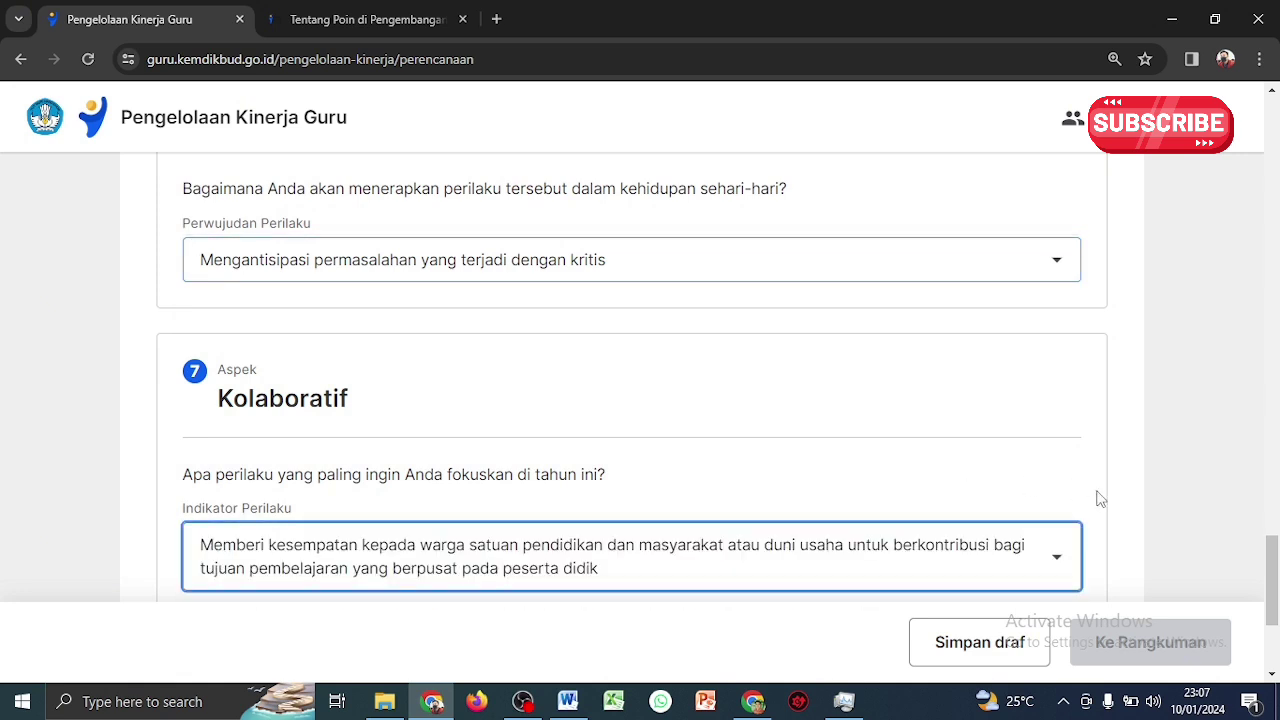
scroll(1097, 497, down, 3)
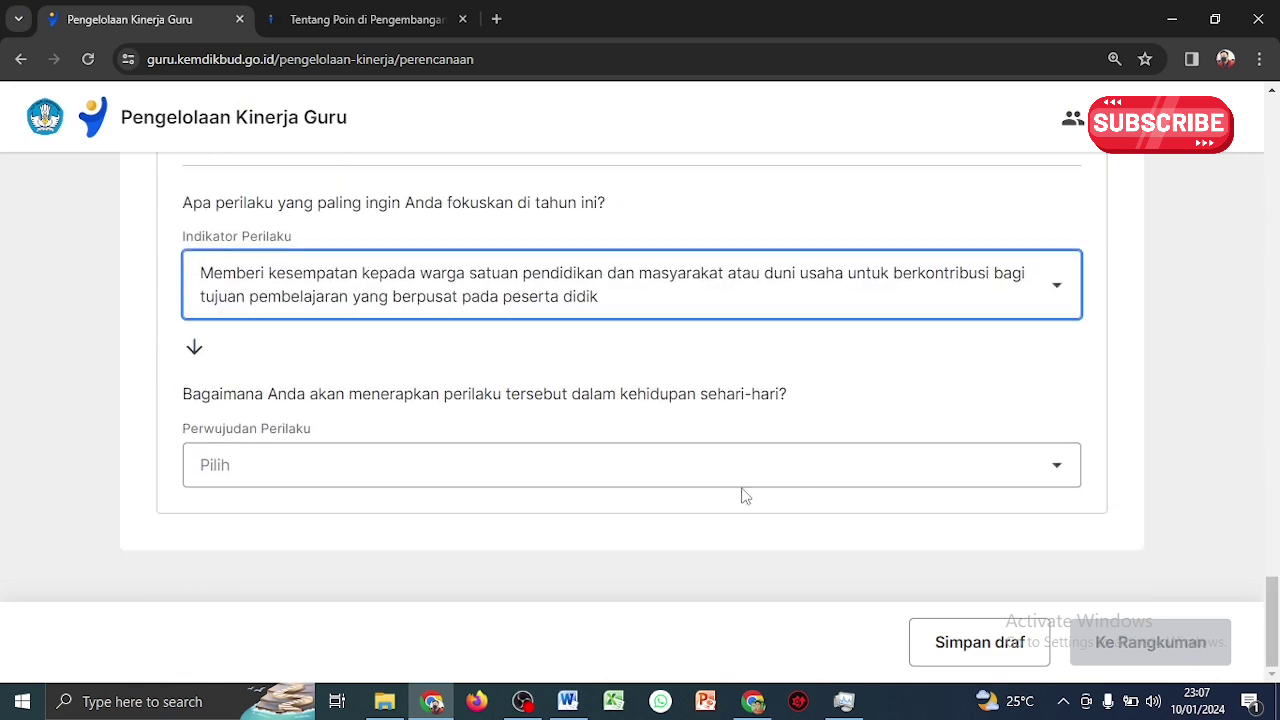
click(649, 474)
click(552, 560)
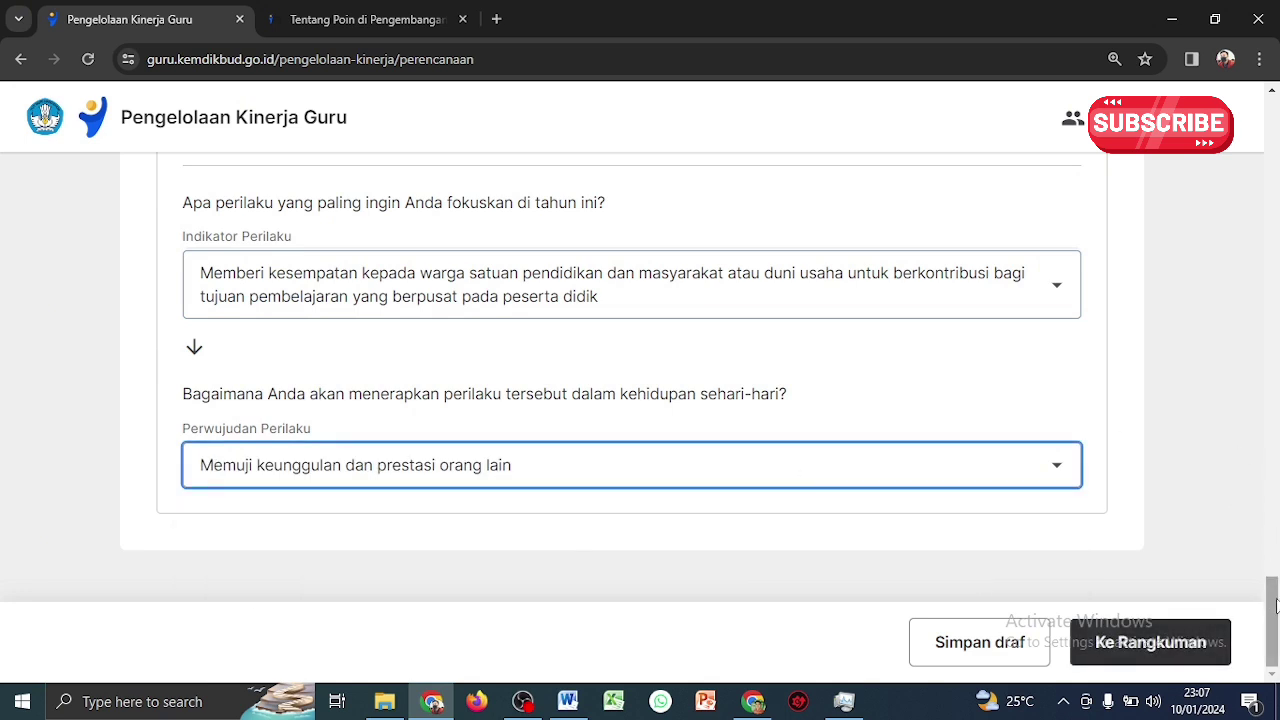
Proceed to the performance plan summary (Rangkuman) and review it from Hasil Kerja Utama through the last Perilaku Kerja aspect
click(1178, 643)
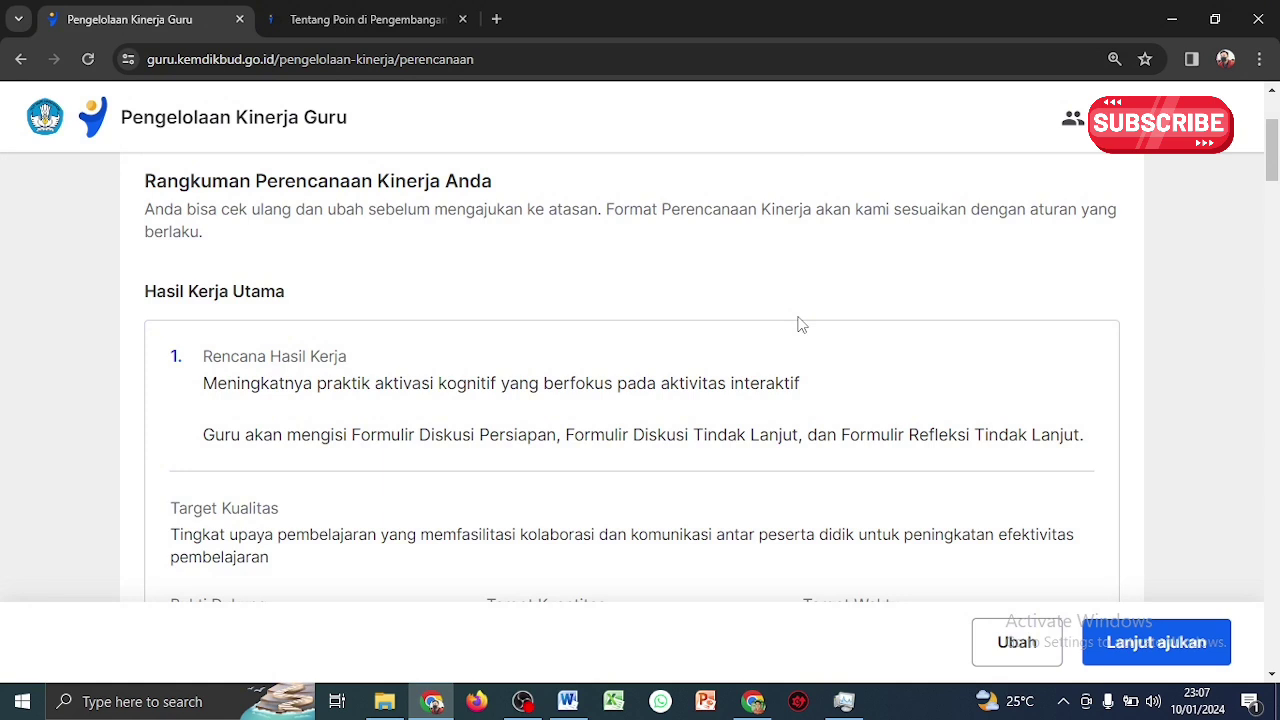
drag(1277, 142, 1274, 660)
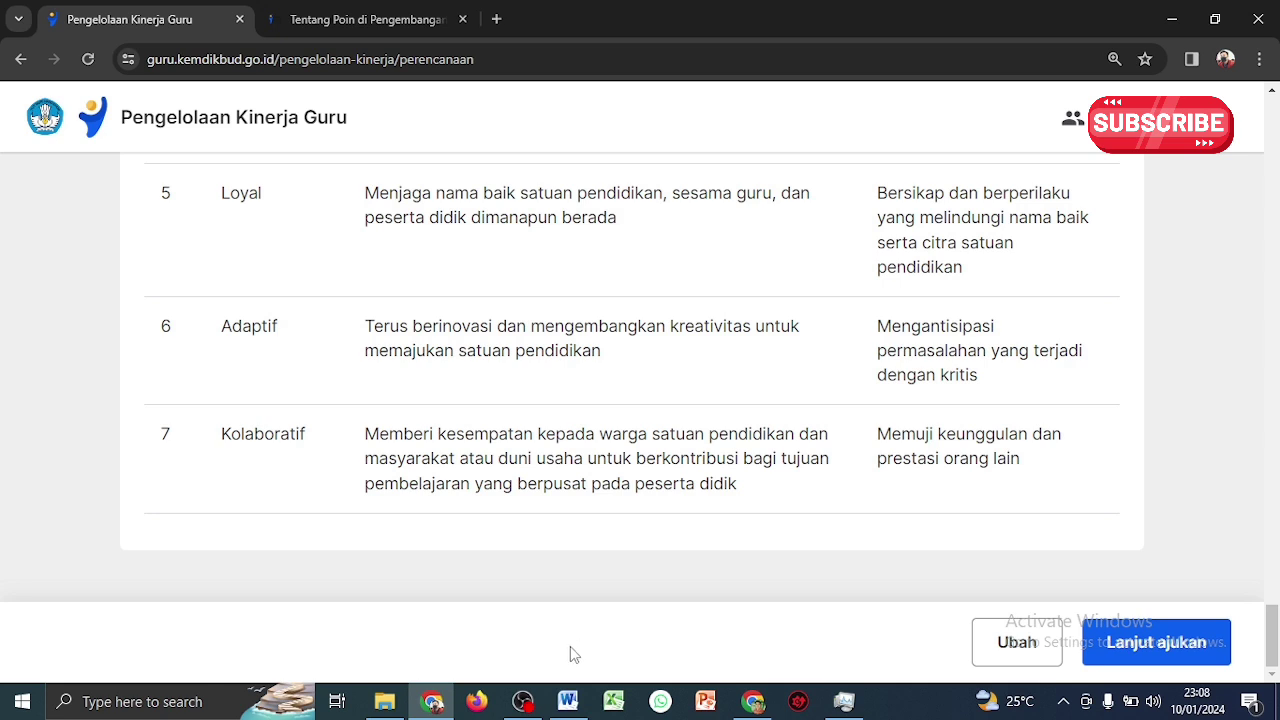
click(522, 704)
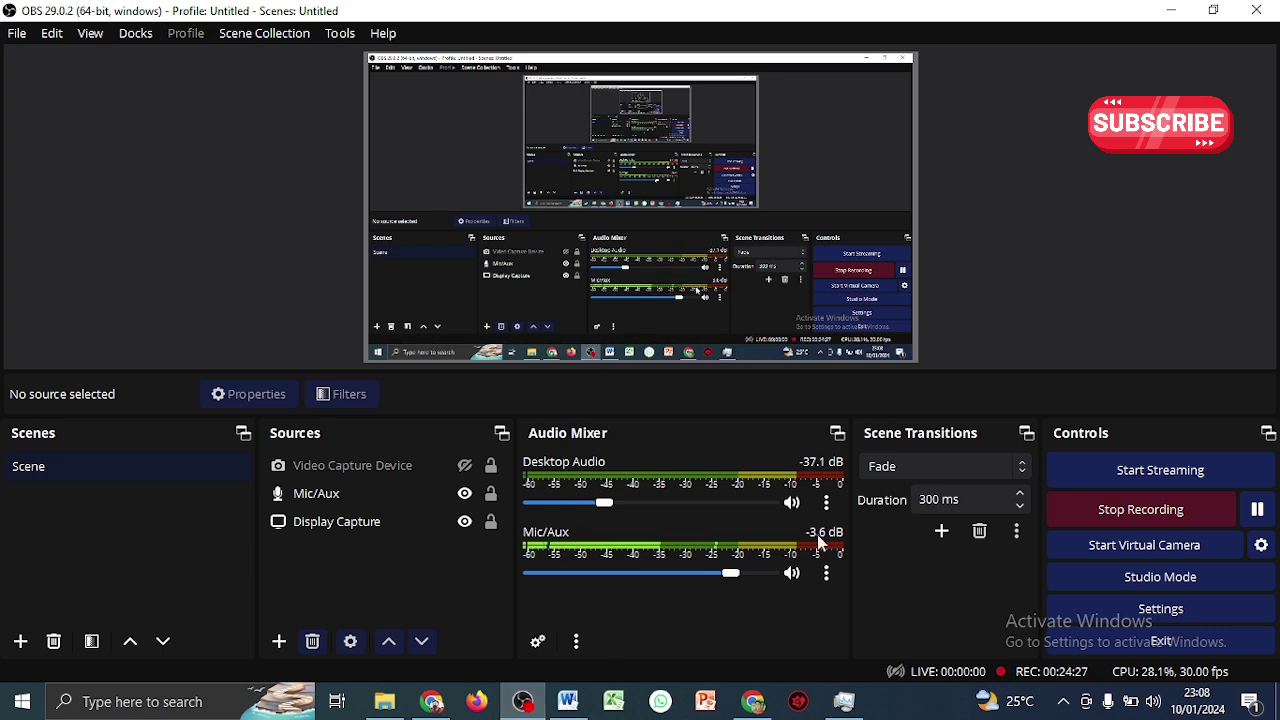